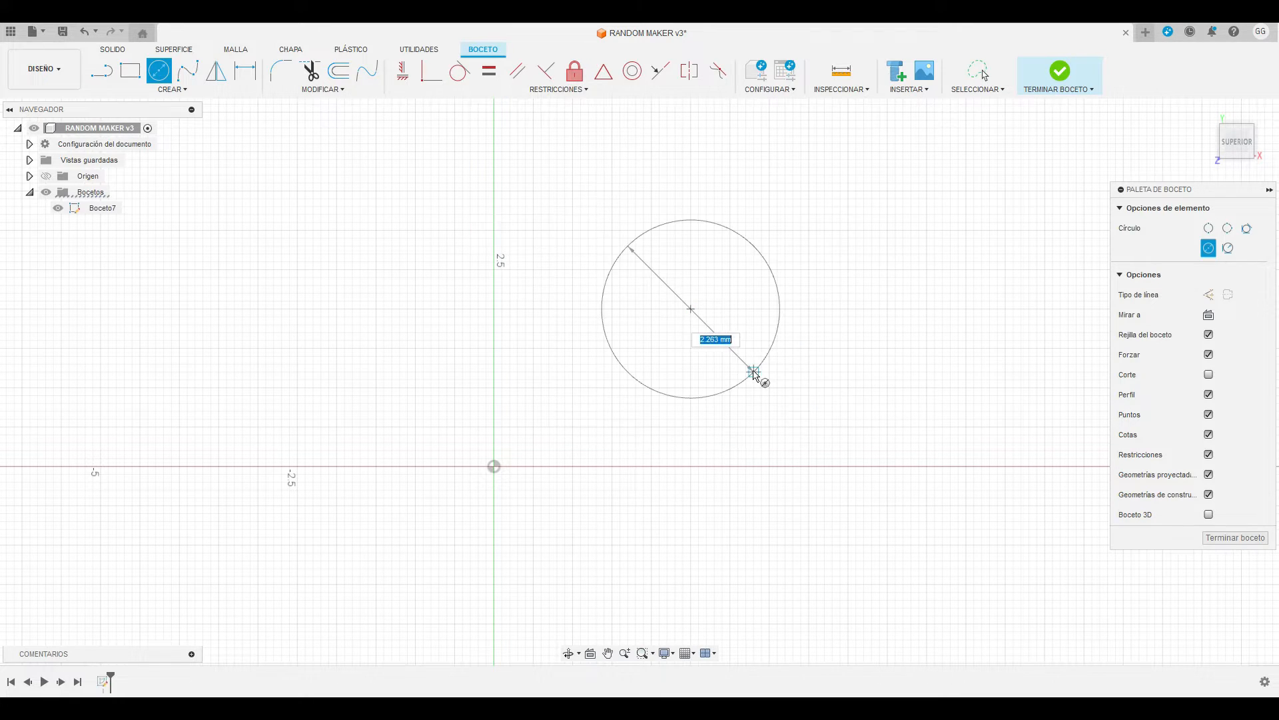
# Draw a center-diameter circle with a 22 mm diameter up and to the right of the sketch origin.
pyautogui.write('22')
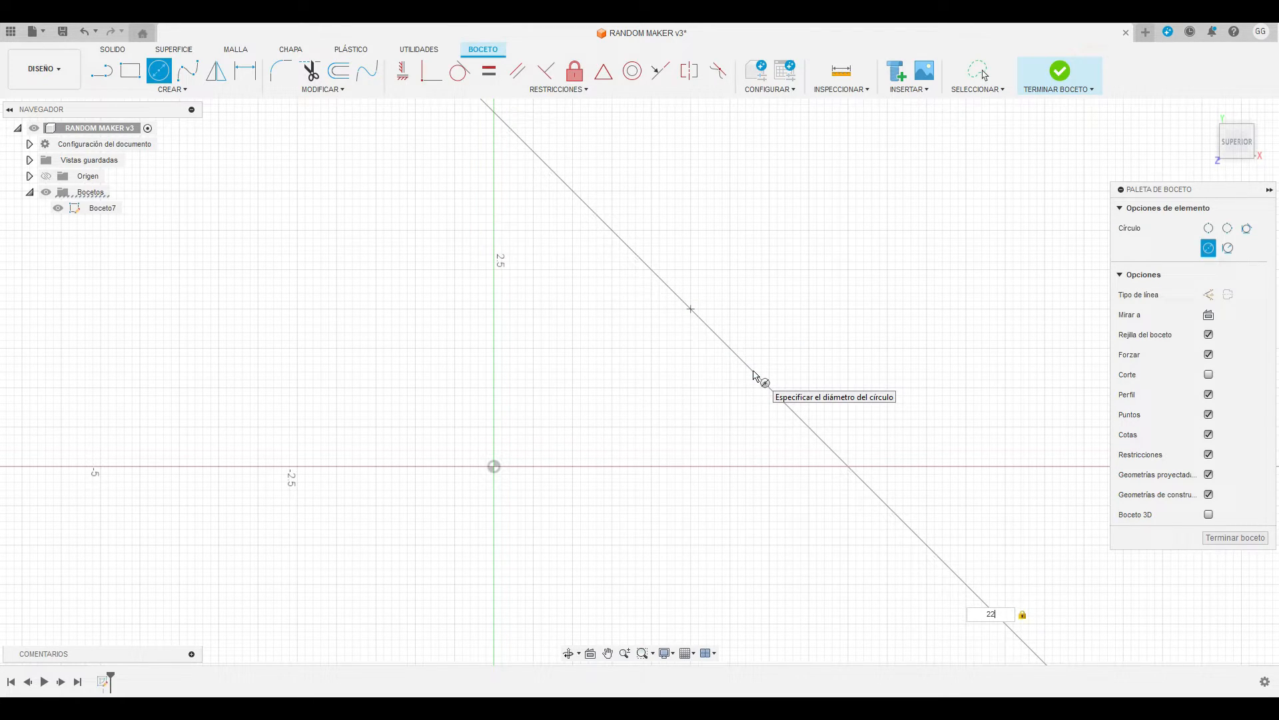
pyautogui.press('Return')
pyautogui.scroll(-5, 755, 369)
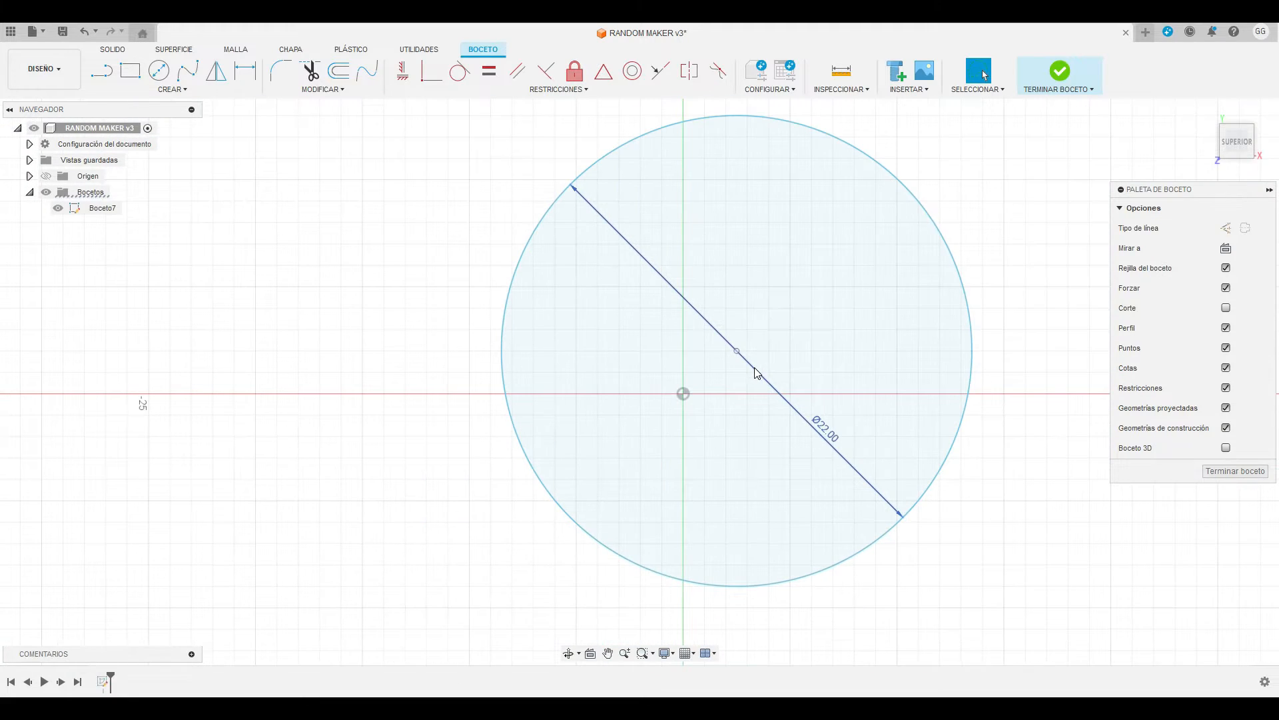
# Add a 26 mm diameter circle concentric with the 22 mm circle.
pyautogui.press('c')
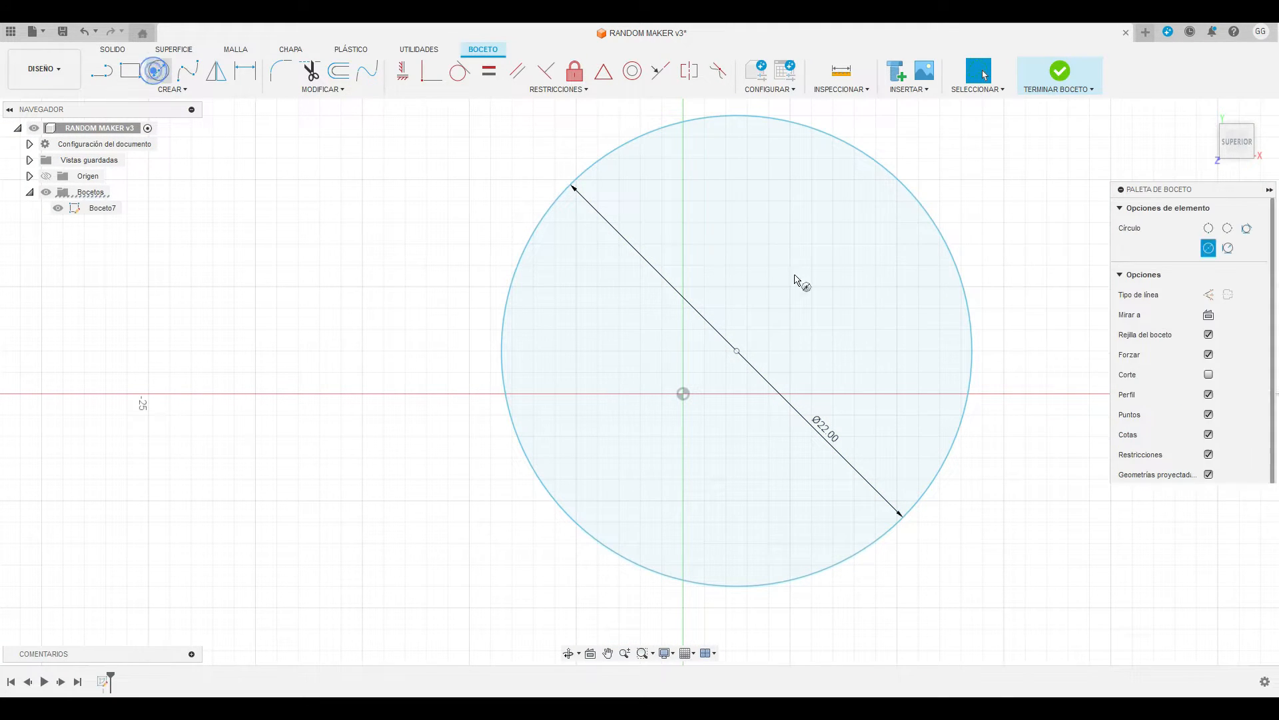
pyautogui.click(737, 351)
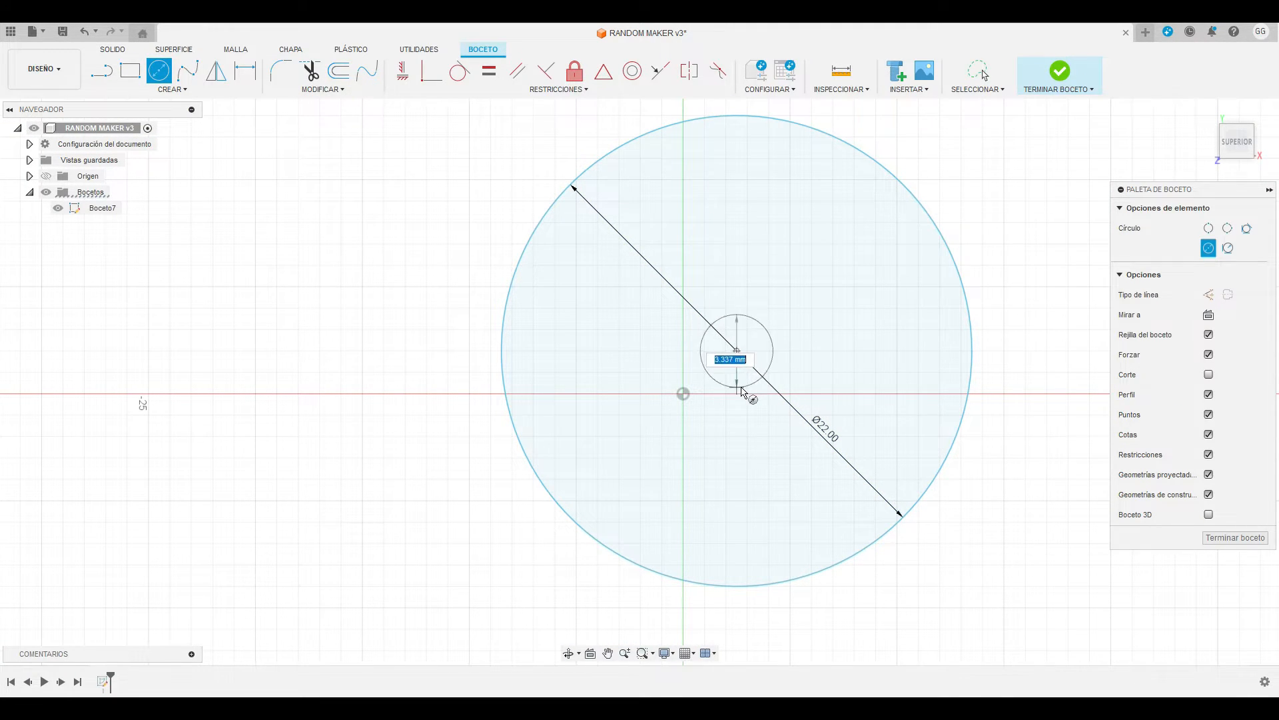
pyautogui.write('2')
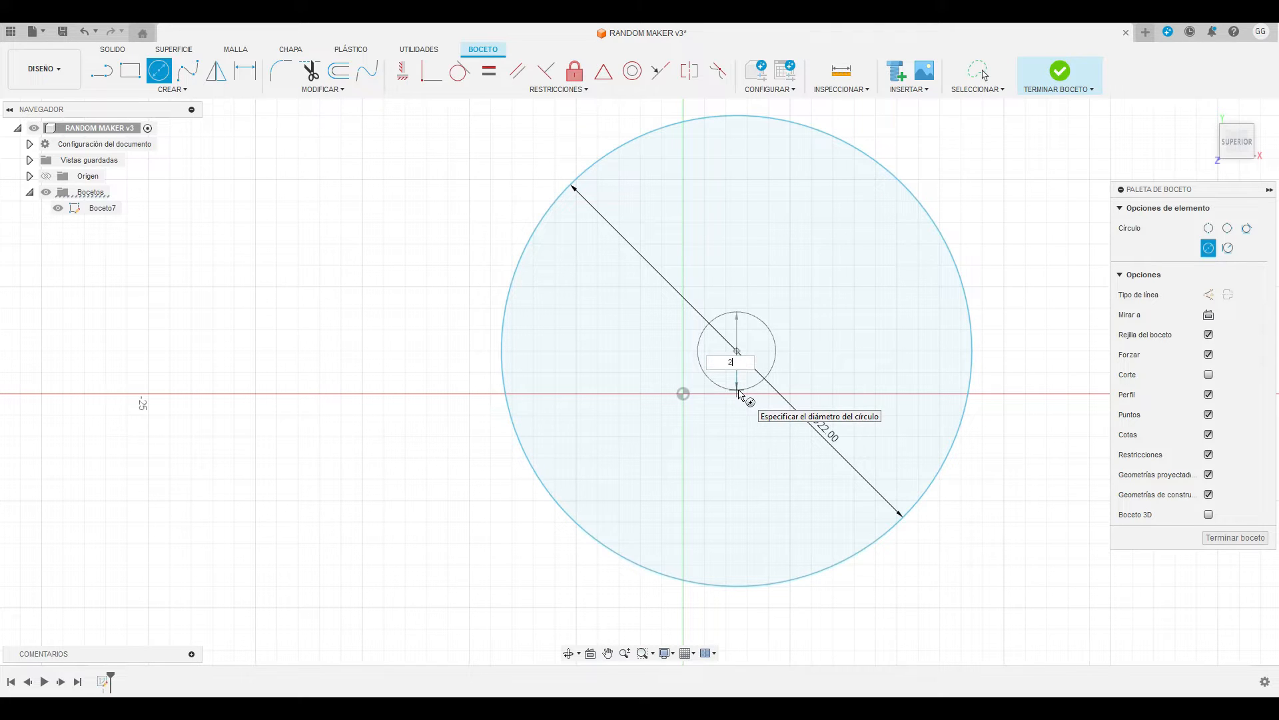
pyautogui.write('6')
pyautogui.press('Return')
pyautogui.press('Escape')
pyautogui.scroll(2, 659, 340)
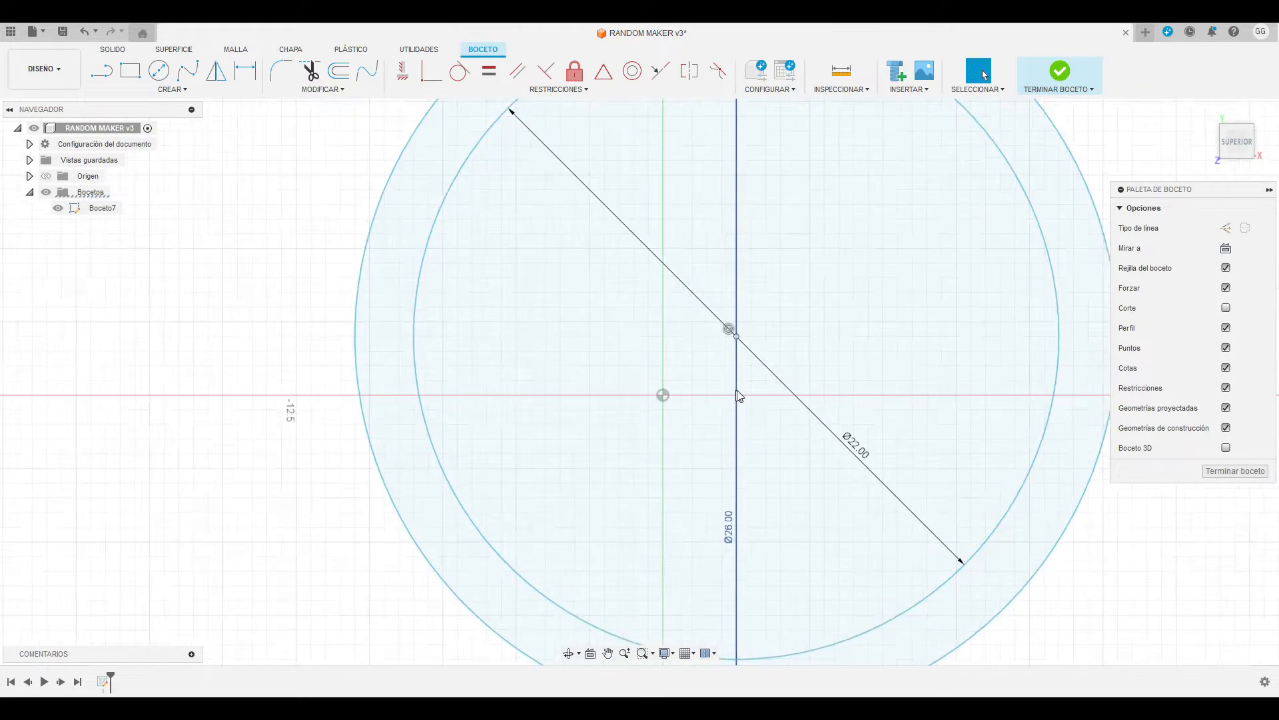
# Draw a third concentric circle with a 28 mm diameter around the other two.
pyautogui.scroll(-5, 666, 346)
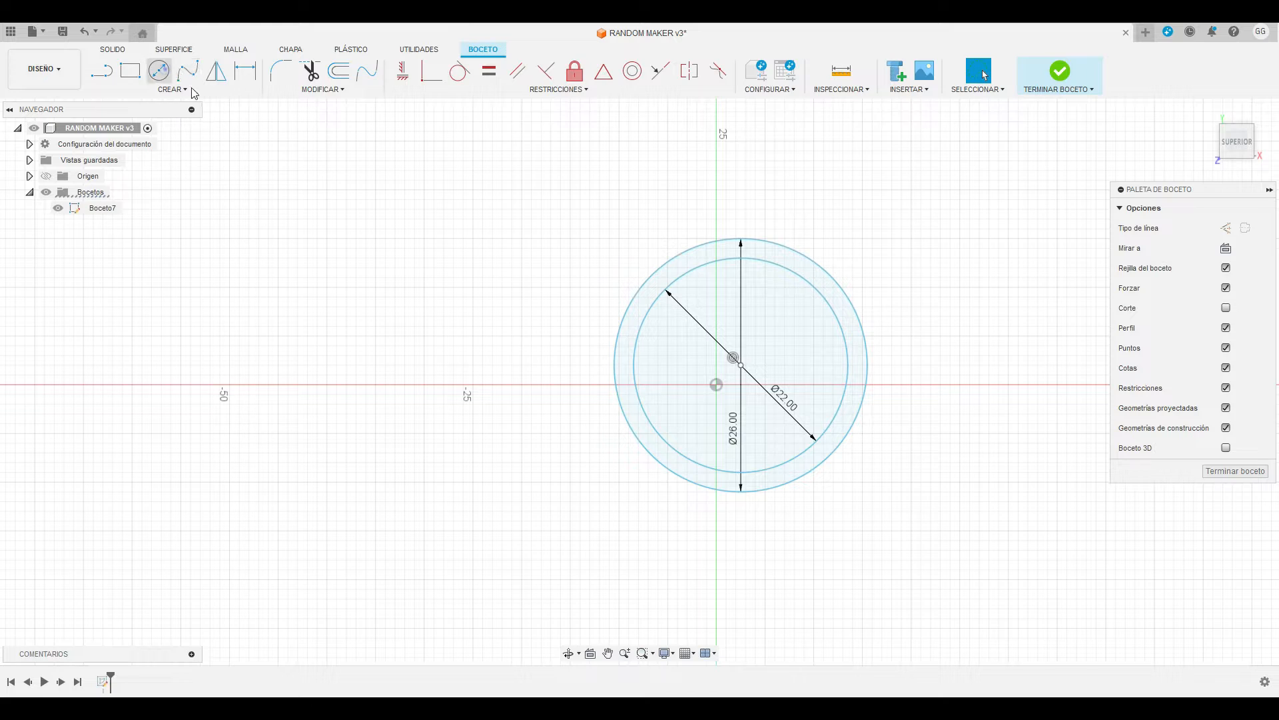
pyautogui.click(158, 70)
pyautogui.click(741, 365)
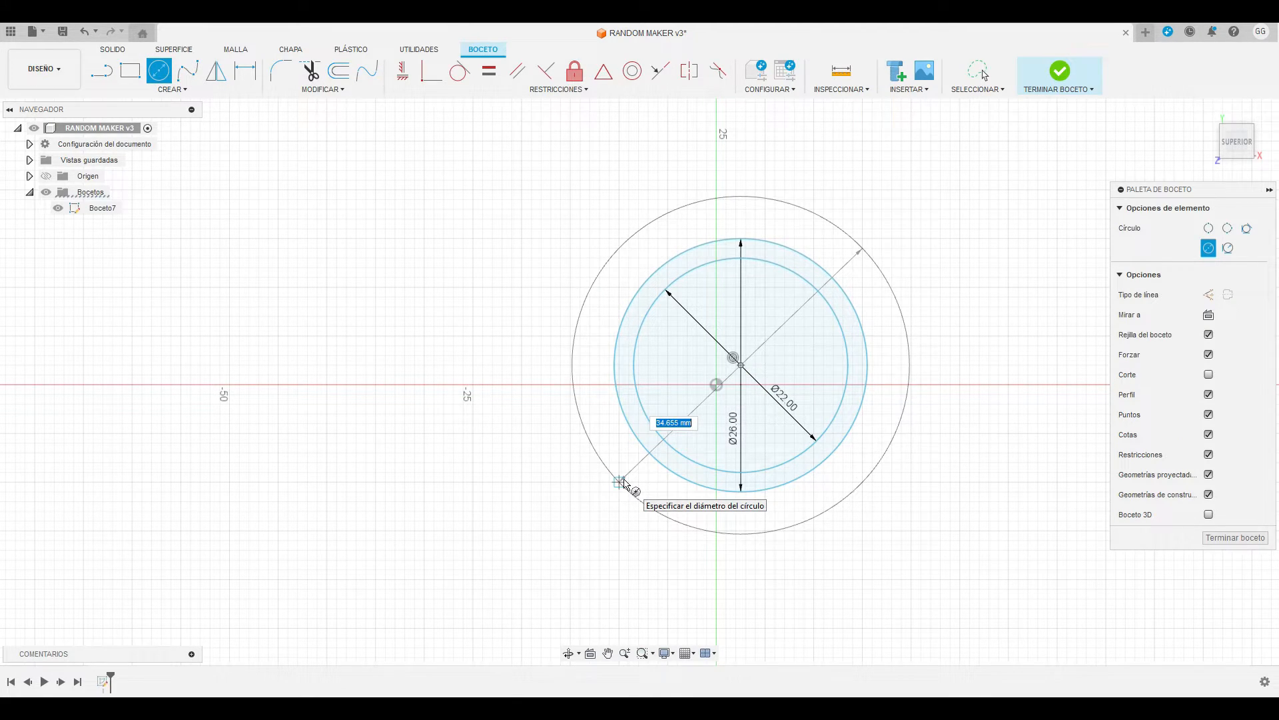
pyautogui.write('28')
pyautogui.press('Tab')
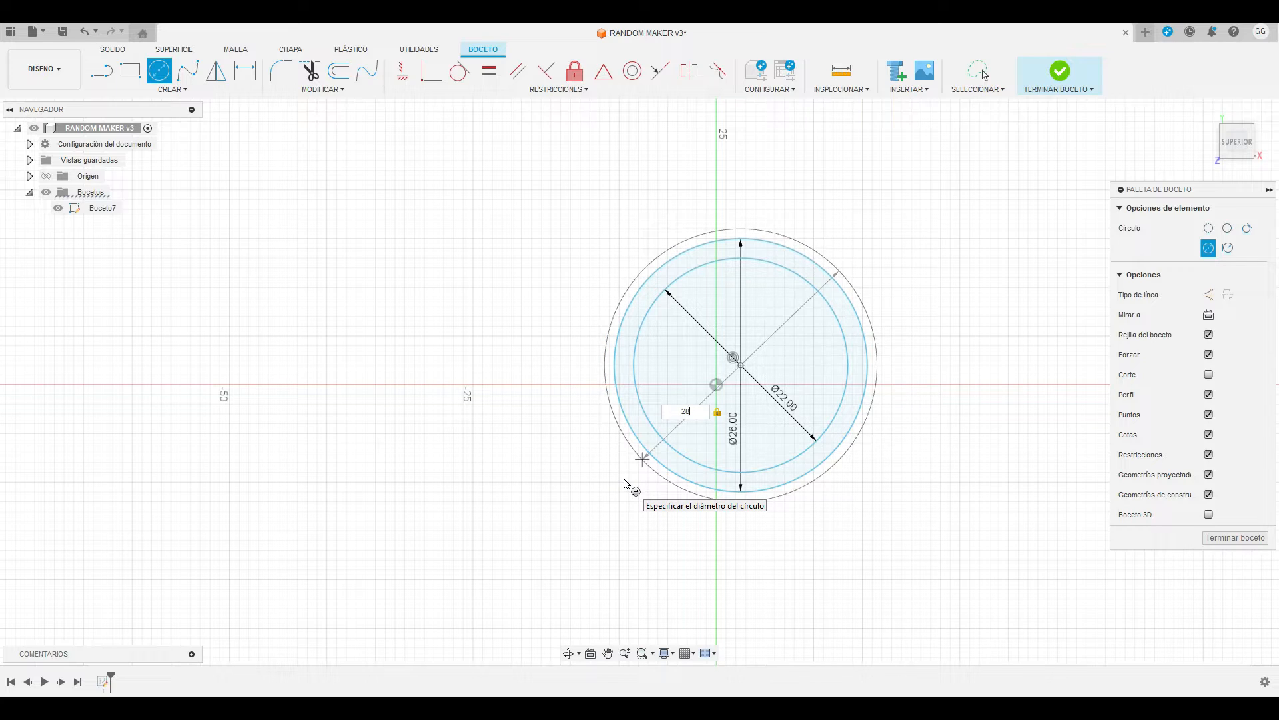
pyautogui.press('Return')
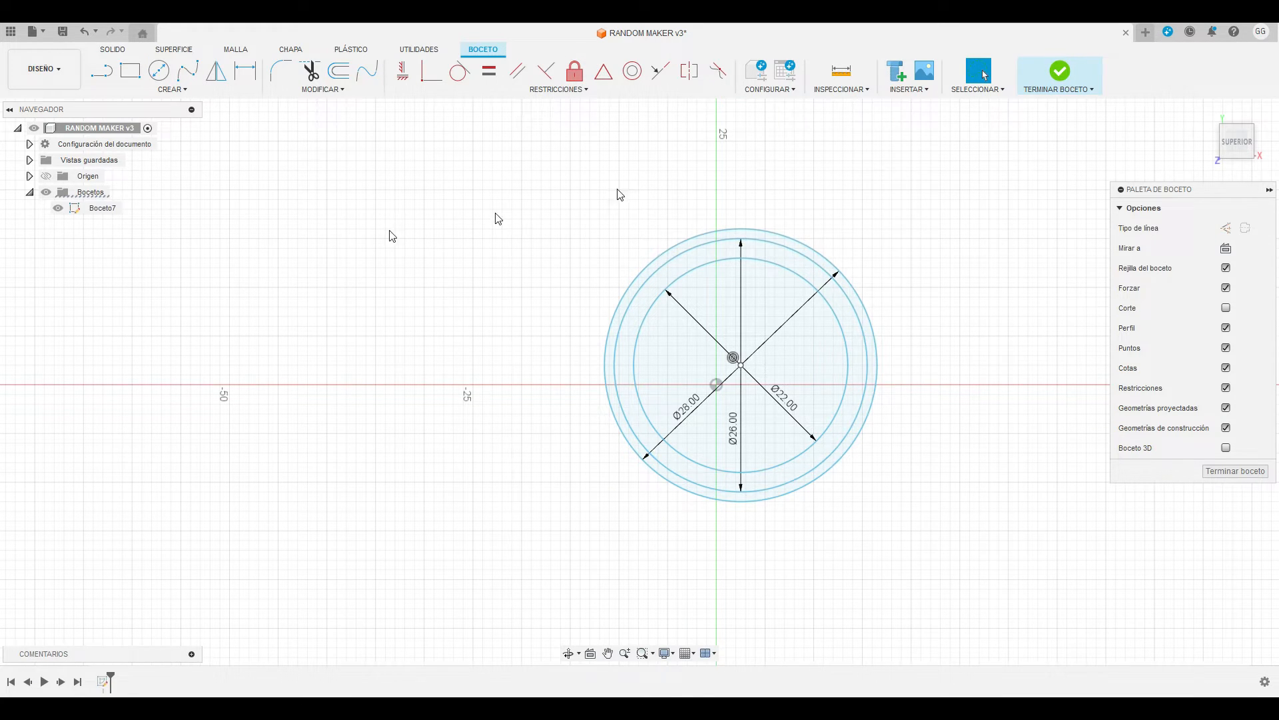
# Finish the sketch and rename it "anillo spinner".
pyautogui.click(1056, 72)
pyautogui.click(100, 212)
pyautogui.click(98, 212)
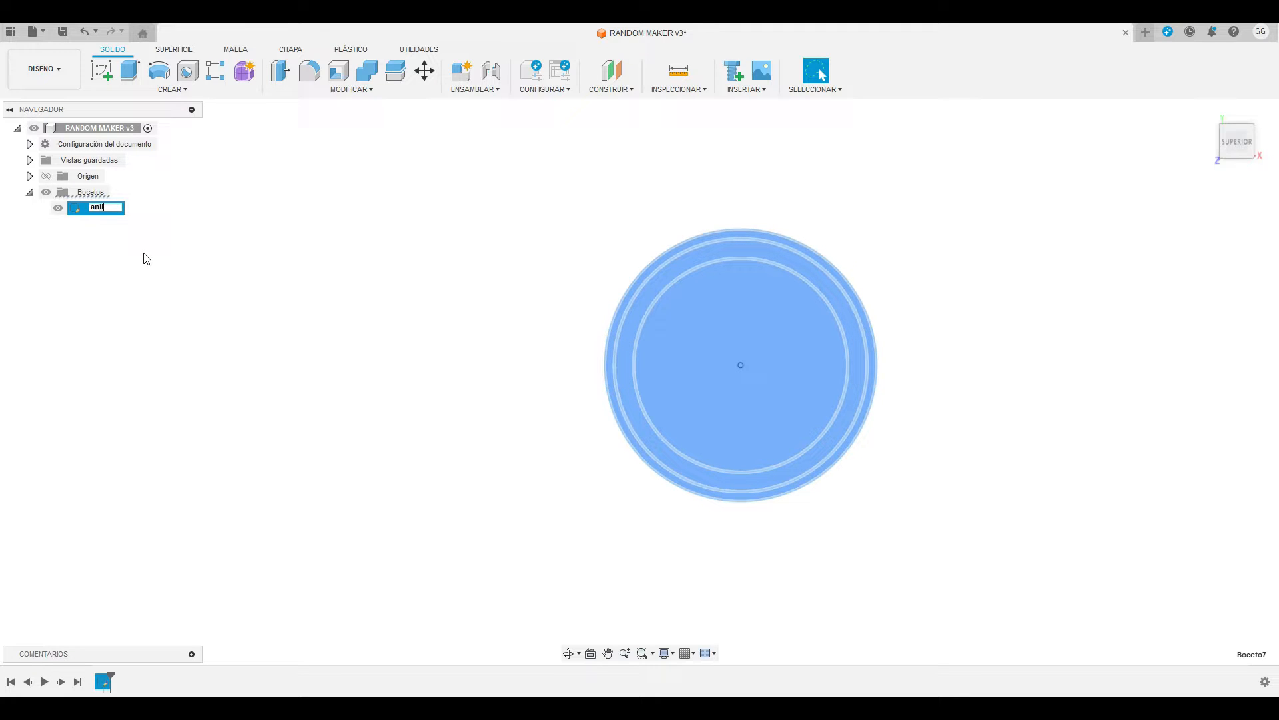
pyautogui.write('anillo spinner')
pyautogui.press('Return')
# Copy the three concentric circles and paste them in place into a new sketch on the same plane.
pyautogui.moveTo(497, 181)
pyautogui.mouseDown()
pyautogui.moveTo(983, 403)
pyautogui.moveTo(836, 572)
pyautogui.moveTo(553, 560)
pyautogui.moveTo(645, 573)
pyautogui.mouseUp()
pyautogui.rightClick(768, 381)
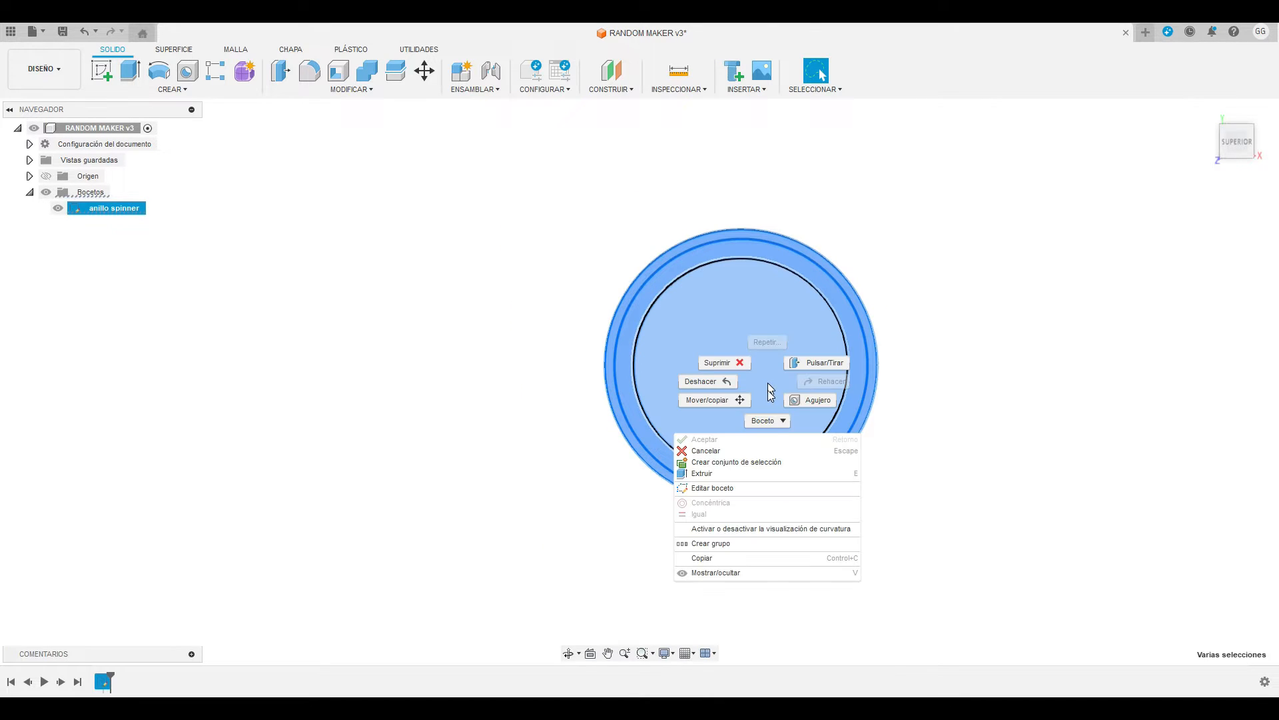
pyautogui.click(714, 558)
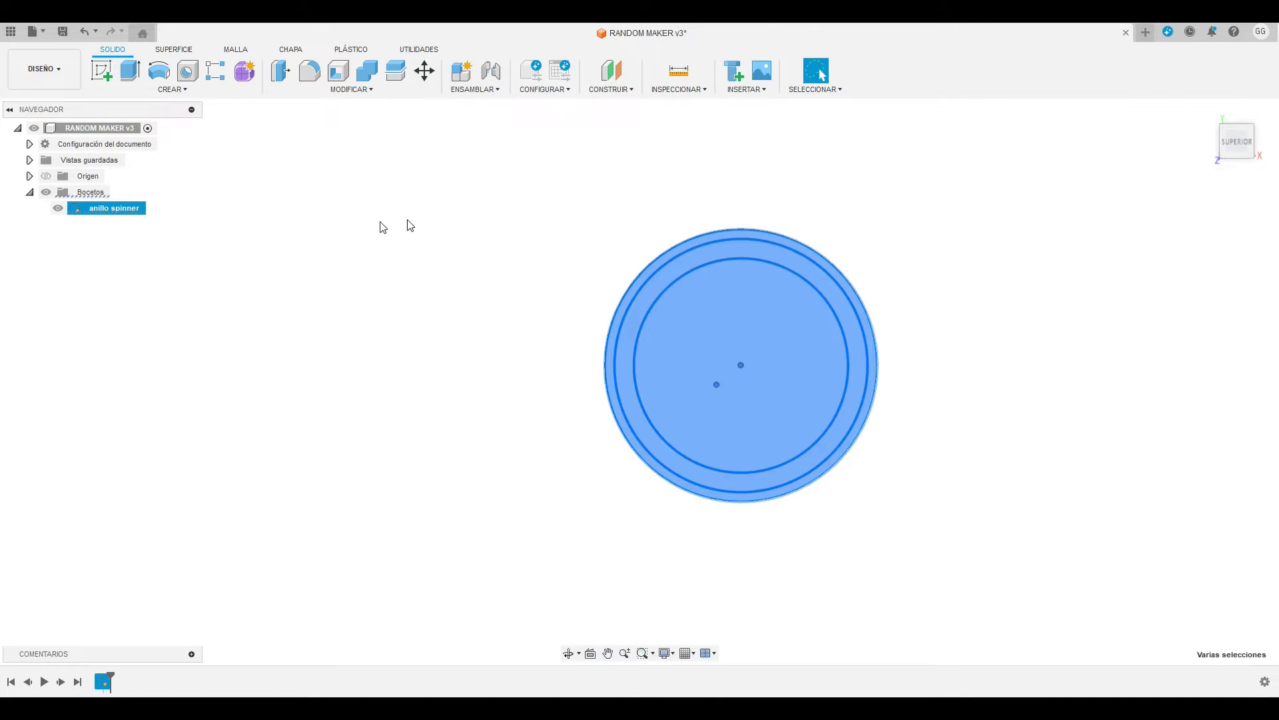
pyautogui.click(263, 223)
pyautogui.click(101, 70)
pyautogui.click(759, 353)
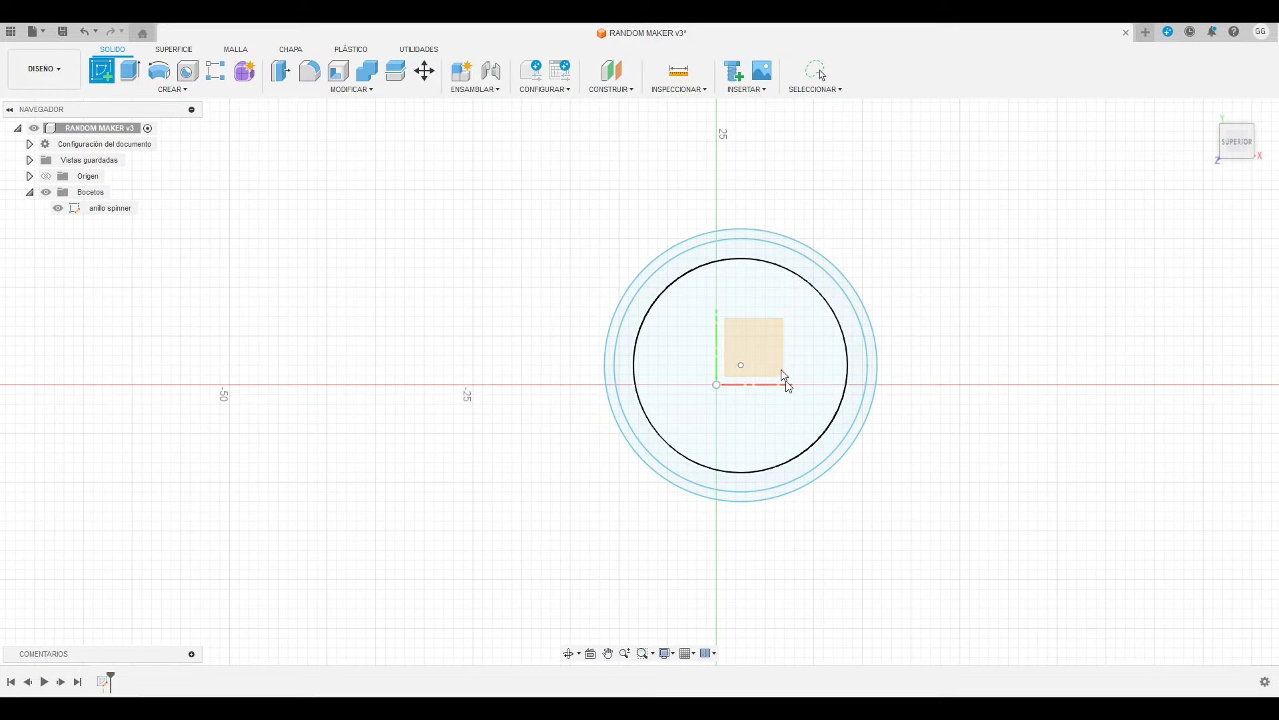
pyautogui.hotkey('ctrl', 'v')
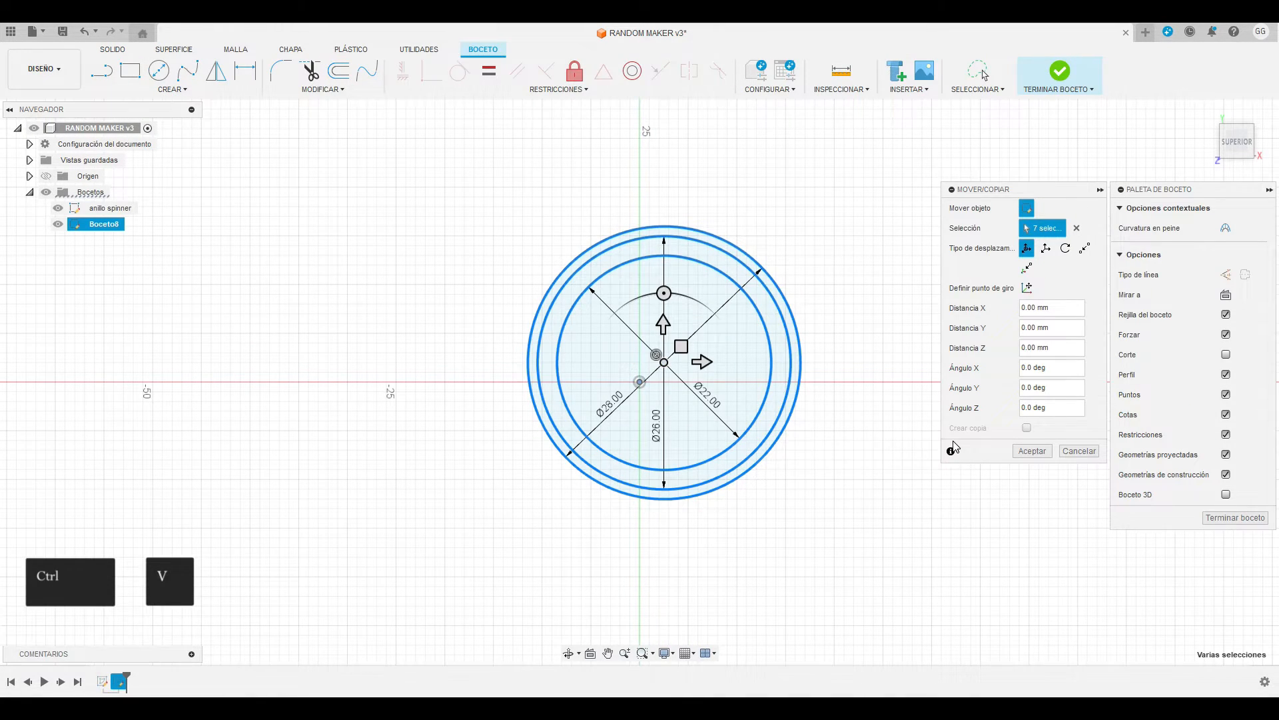
pyautogui.click(1030, 451)
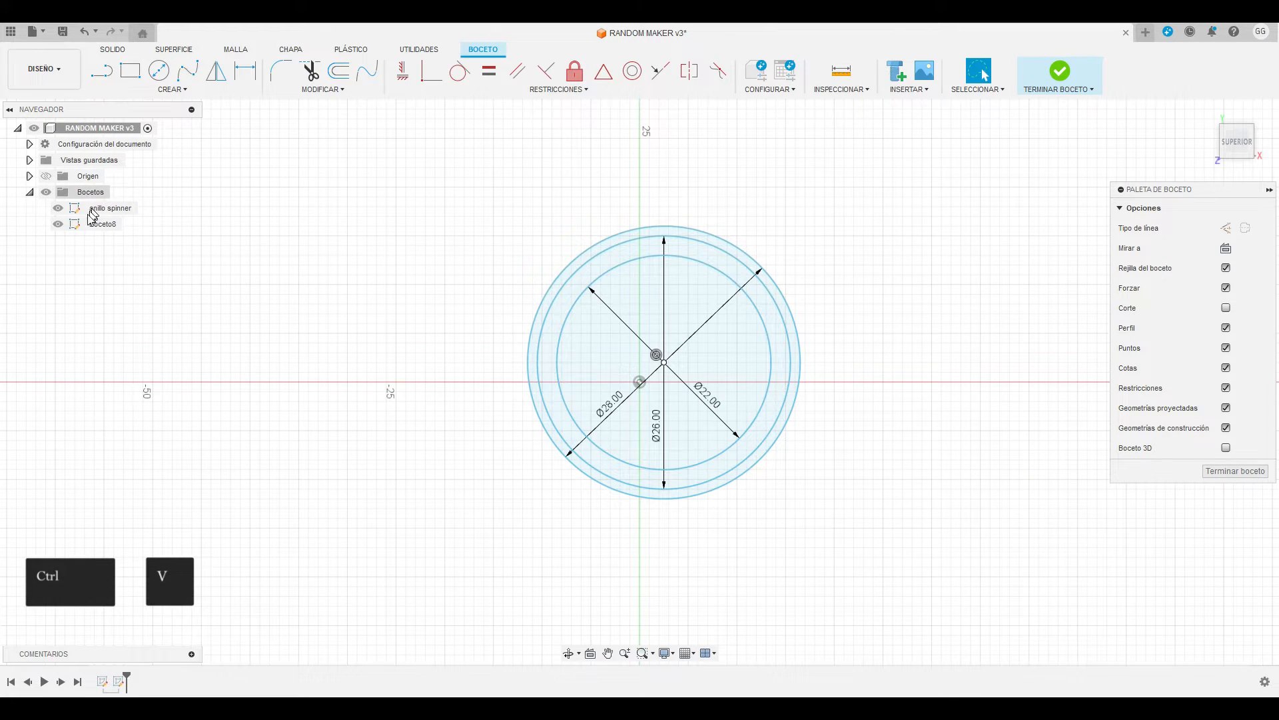
# Hide the "anillo spinner" sketch and rename the new sketch "cuerpo karambit spinner".
pyautogui.click(100, 208)
pyautogui.click(58, 208)
pyautogui.click(93, 224)
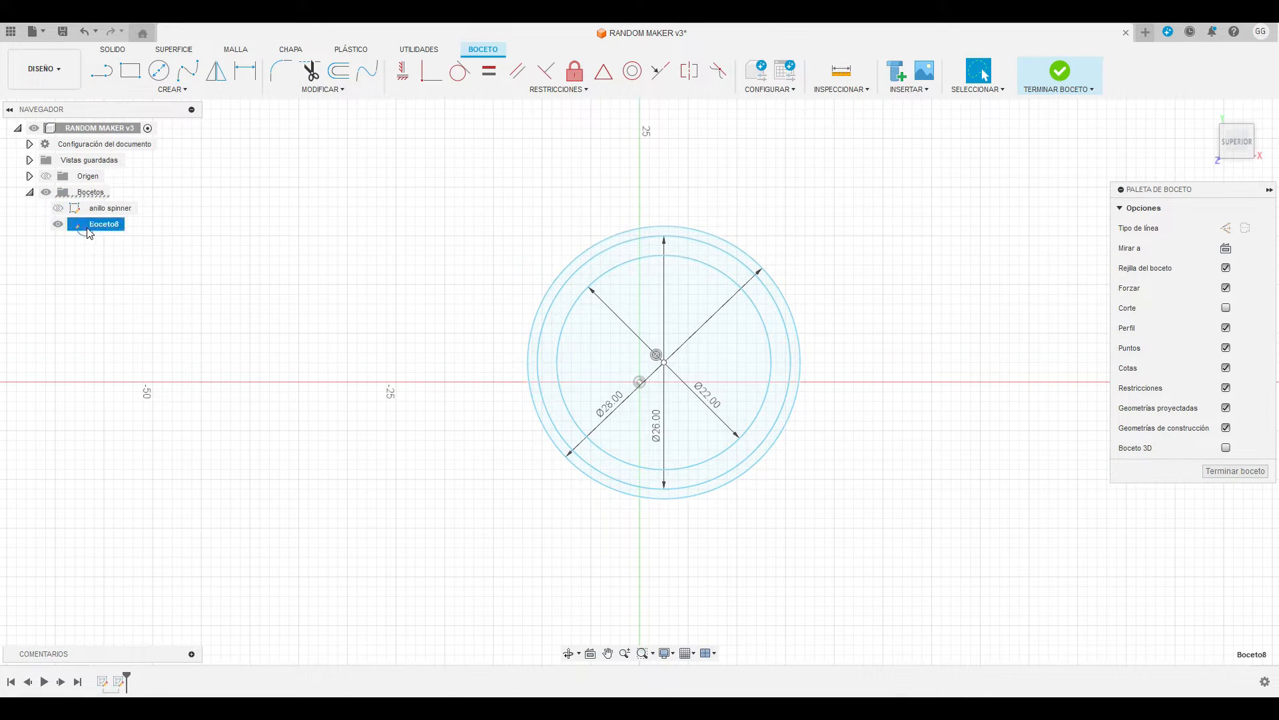
pyautogui.click(92, 230)
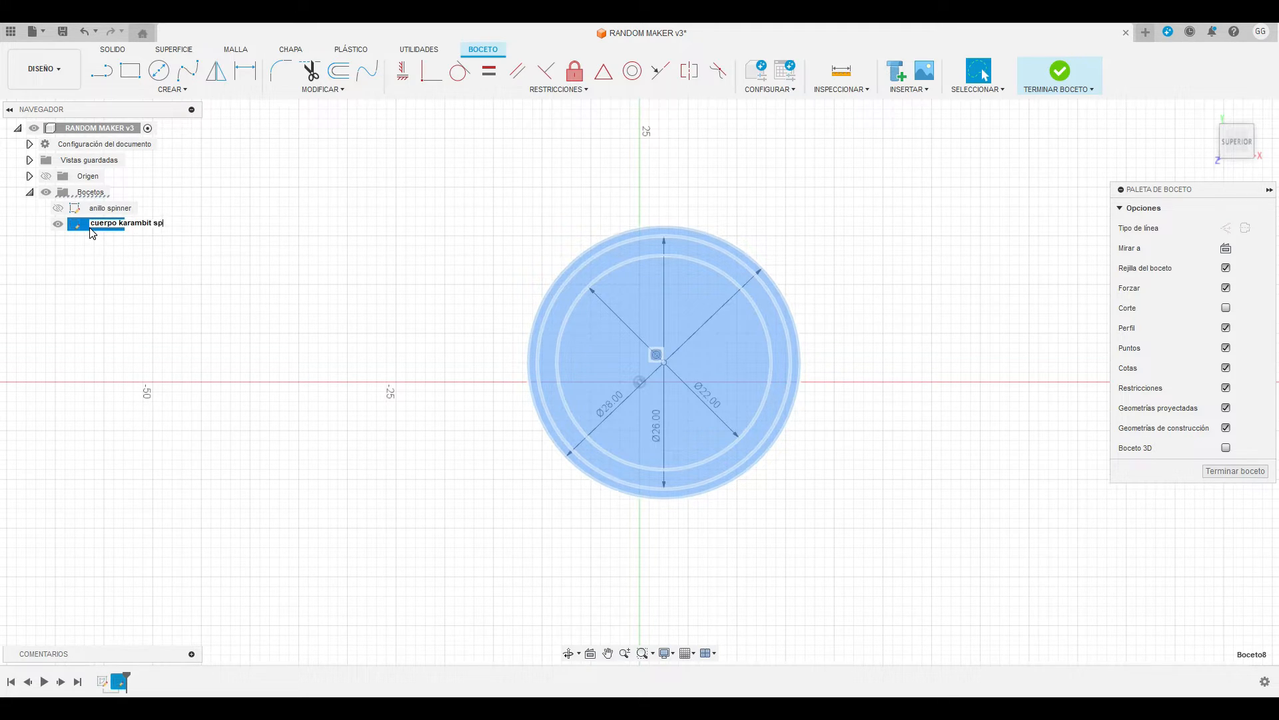
pyautogui.press('Return')
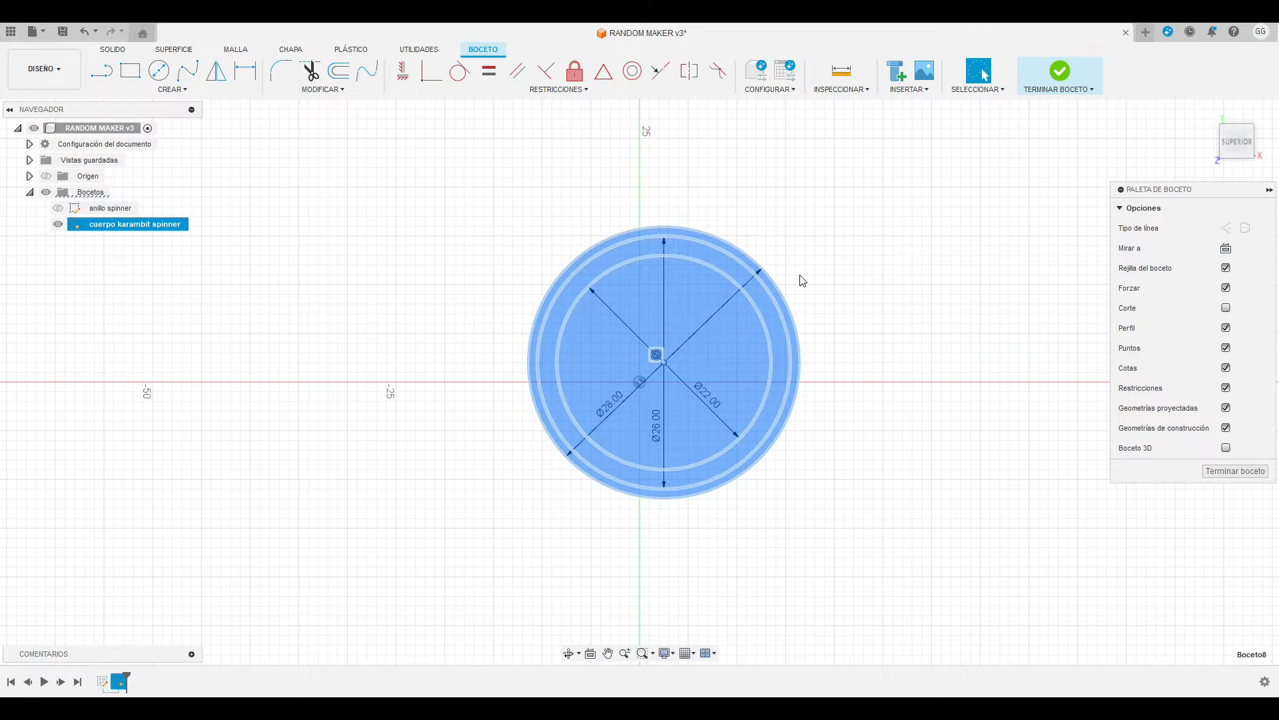
# Change the pasted circles' diameters to 34 mm for the outer, 28.4 mm for the middle and 27 mm for the inner one.
pyautogui.doubleClick(608, 404)
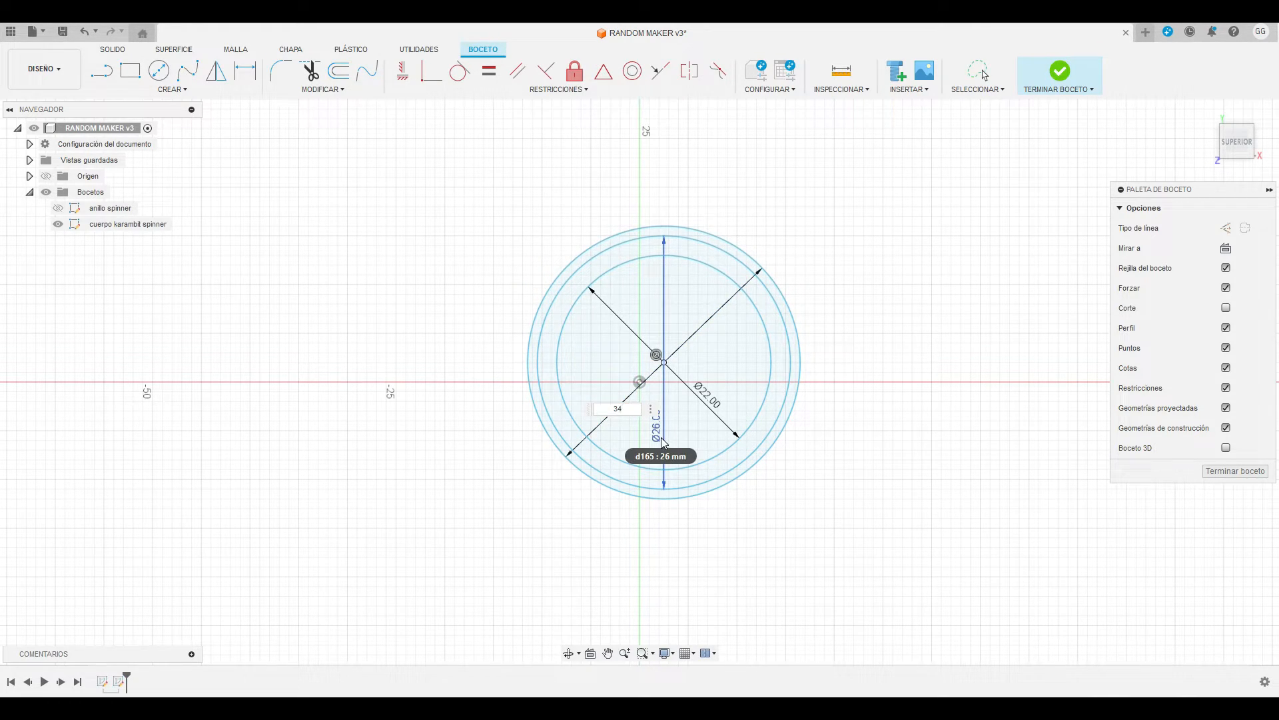
pyautogui.press('Return')
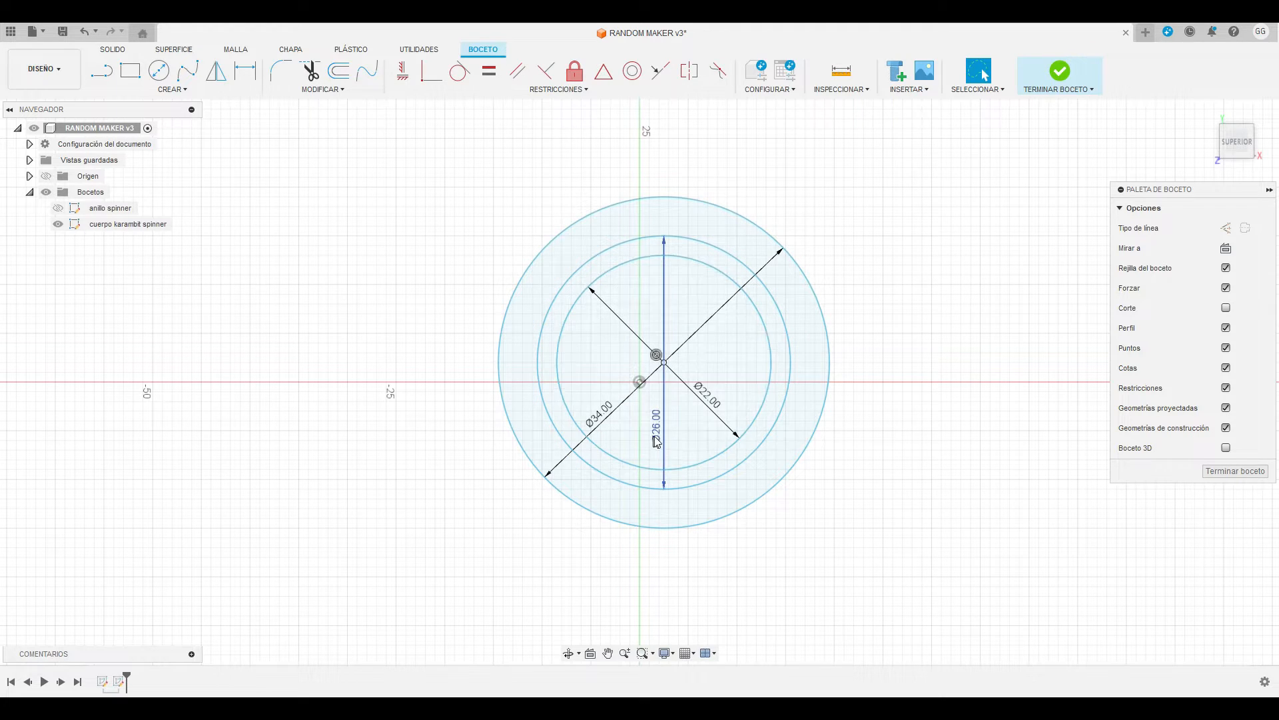
pyautogui.doubleClick(658, 440)
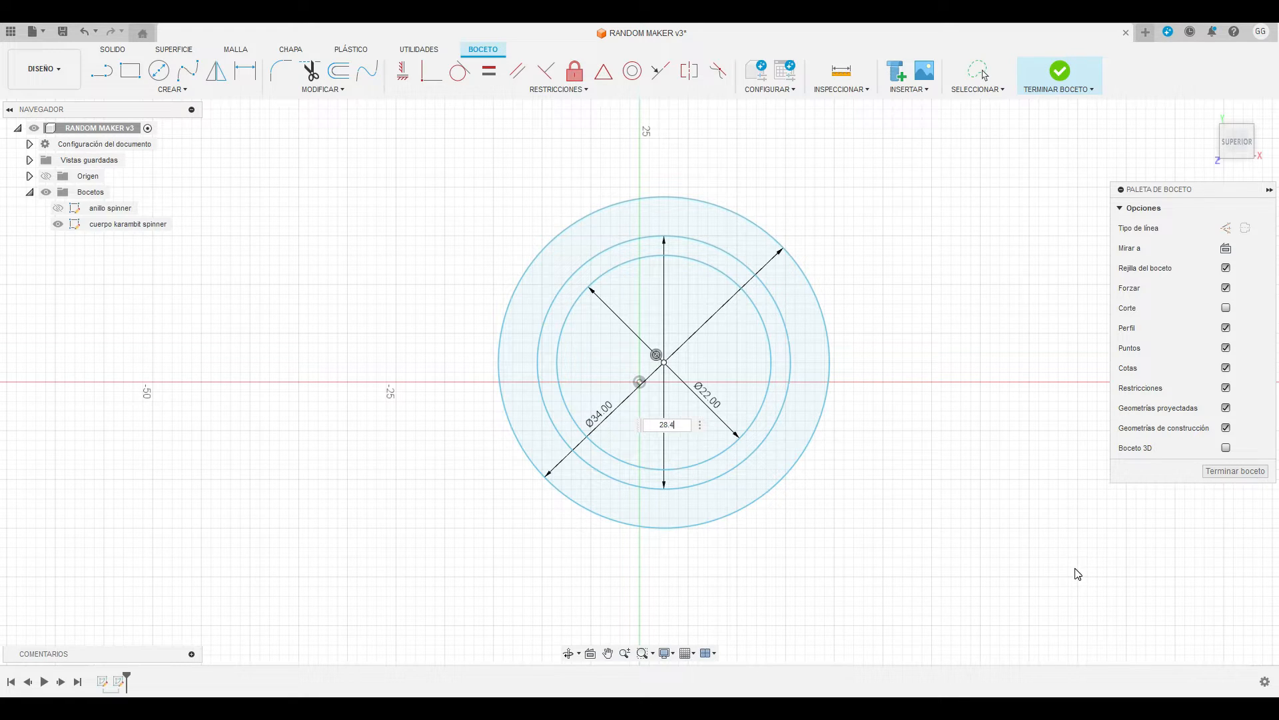
pyautogui.write('28.4')
pyautogui.press('Return')
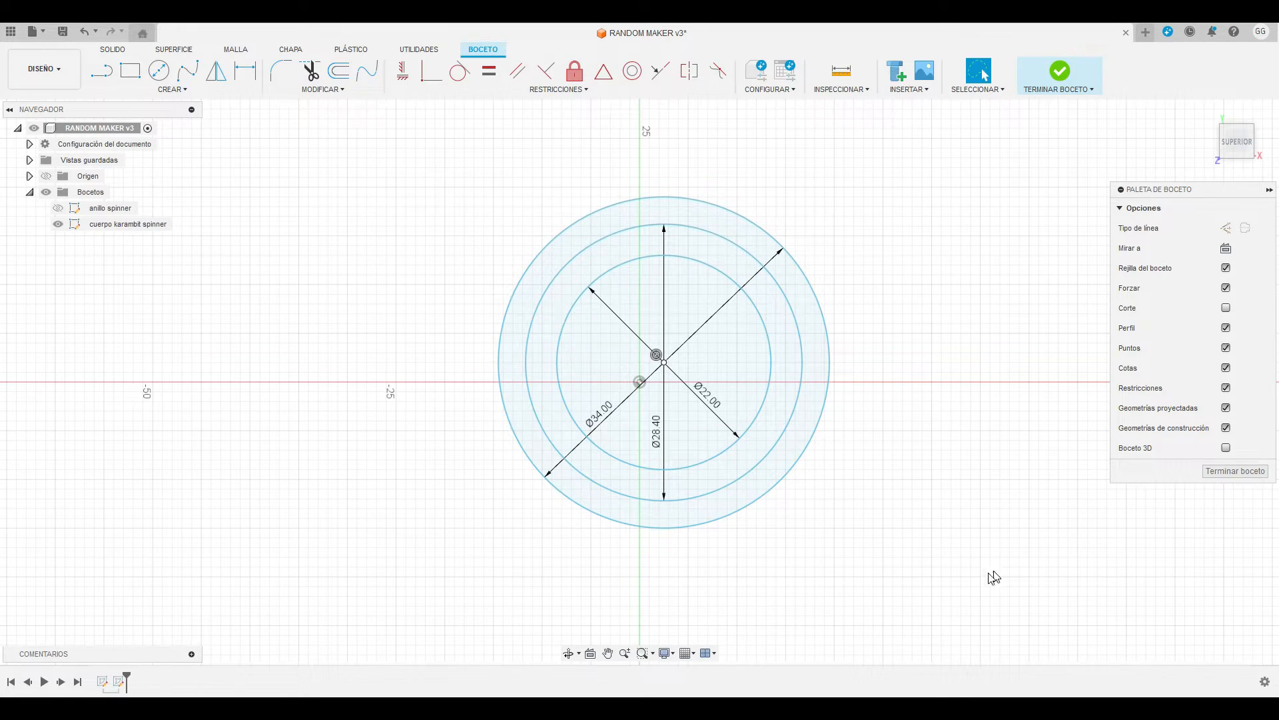
pyautogui.doubleClick(704, 400)
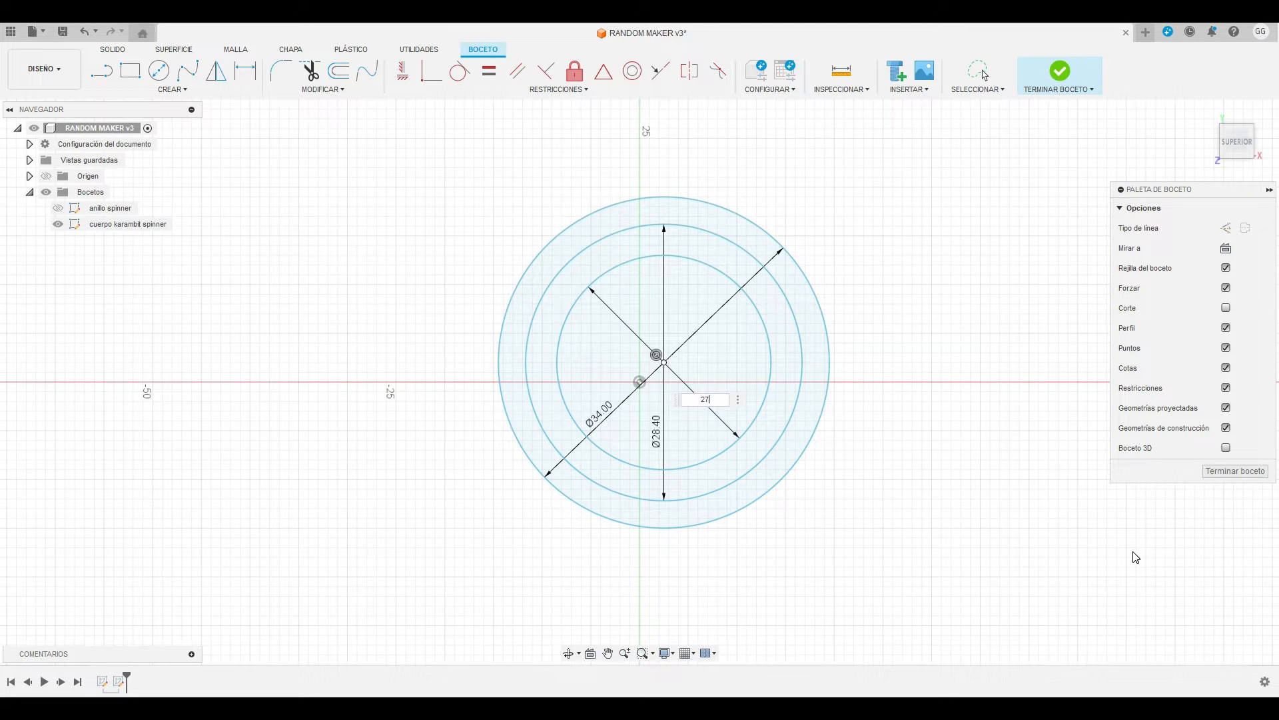
pyautogui.write('27')
pyautogui.press('Return')
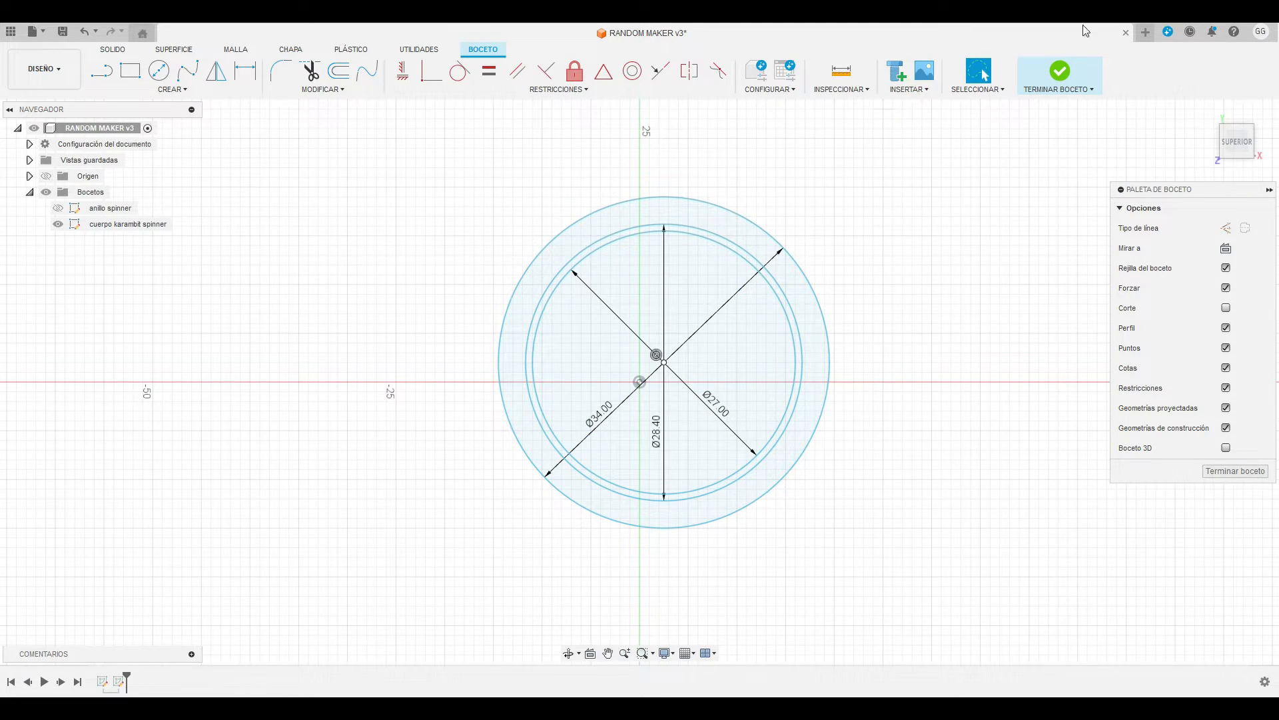
pyautogui.click(928, 424)
# Draw a 51 mm line straight down at 90 degrees from the leftmost point of the outer circle.
pyautogui.scroll(-5, 600, 260)
pyautogui.click(99, 70)
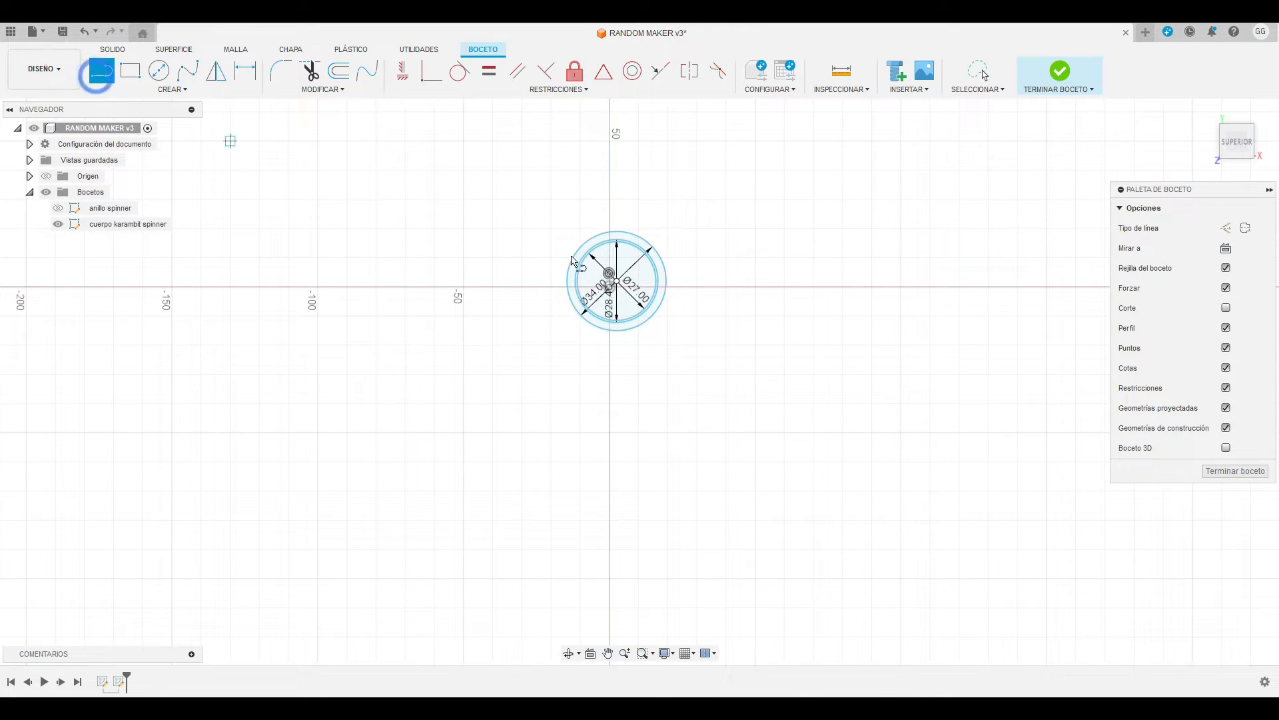
pyautogui.scroll(5, 573, 259)
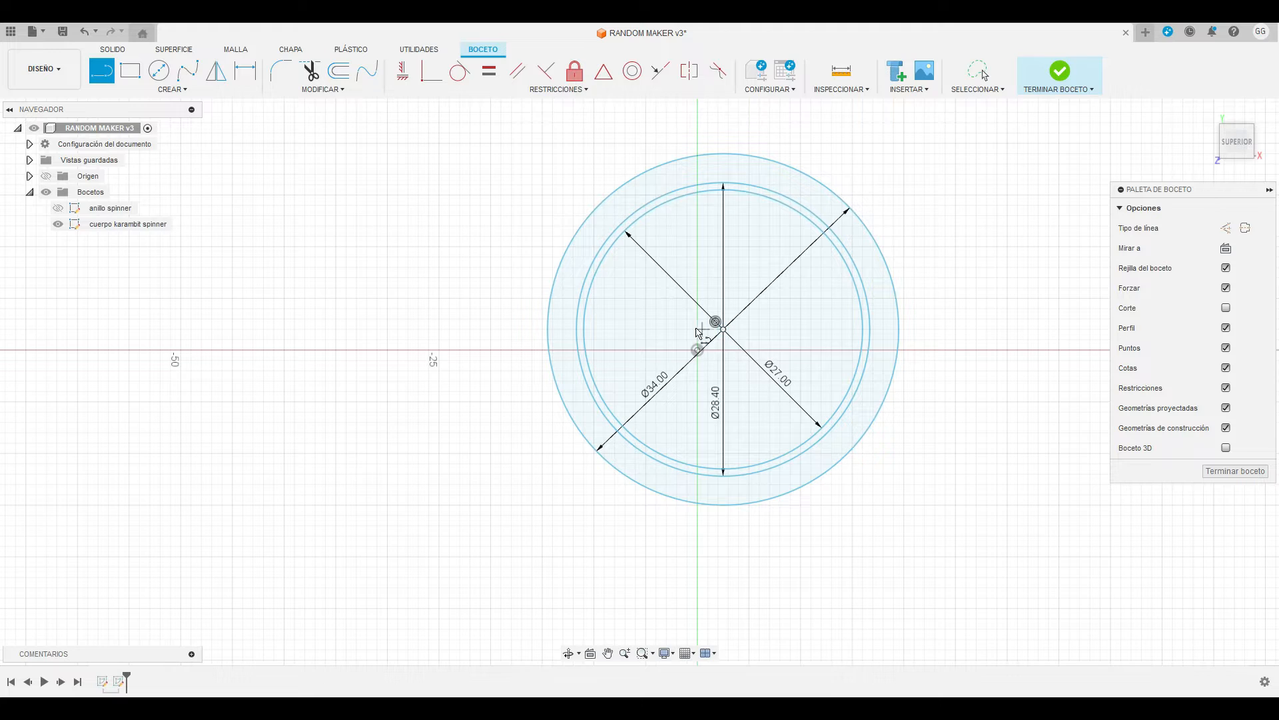
pyautogui.click(547, 330)
pyautogui.write('5')
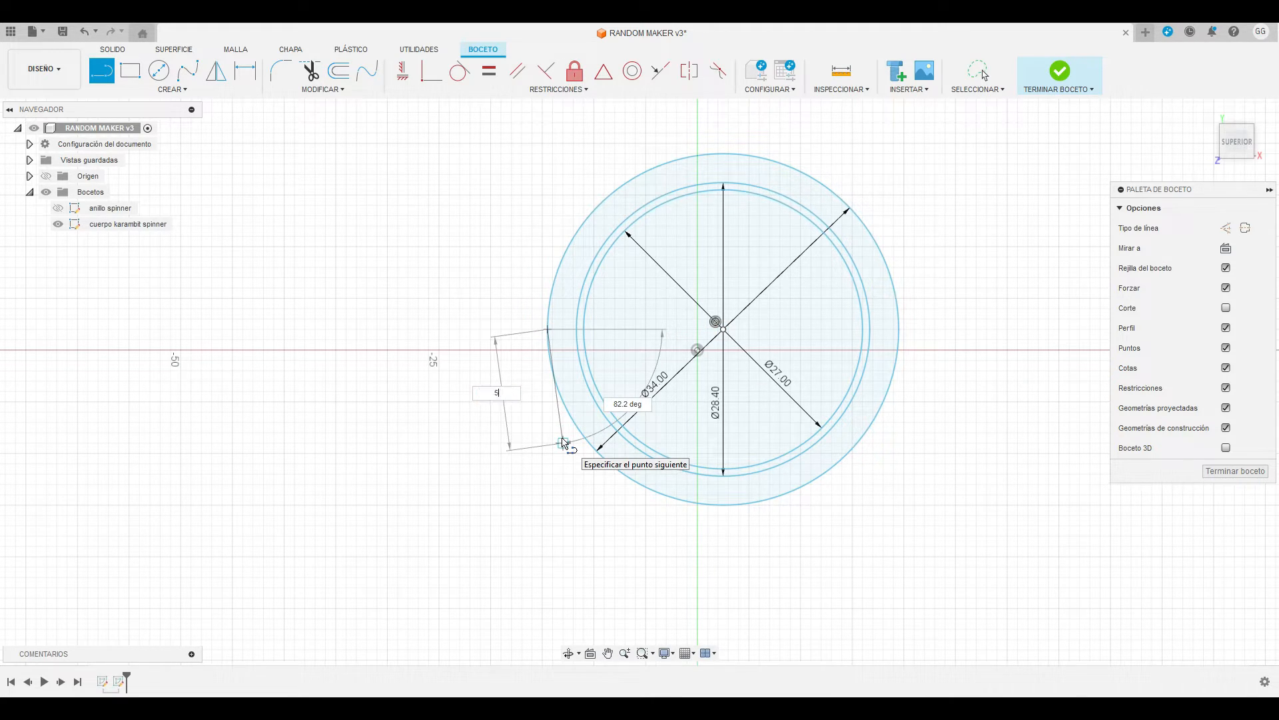
pyautogui.write('1')
pyautogui.press('Tab')
pyautogui.write('9')
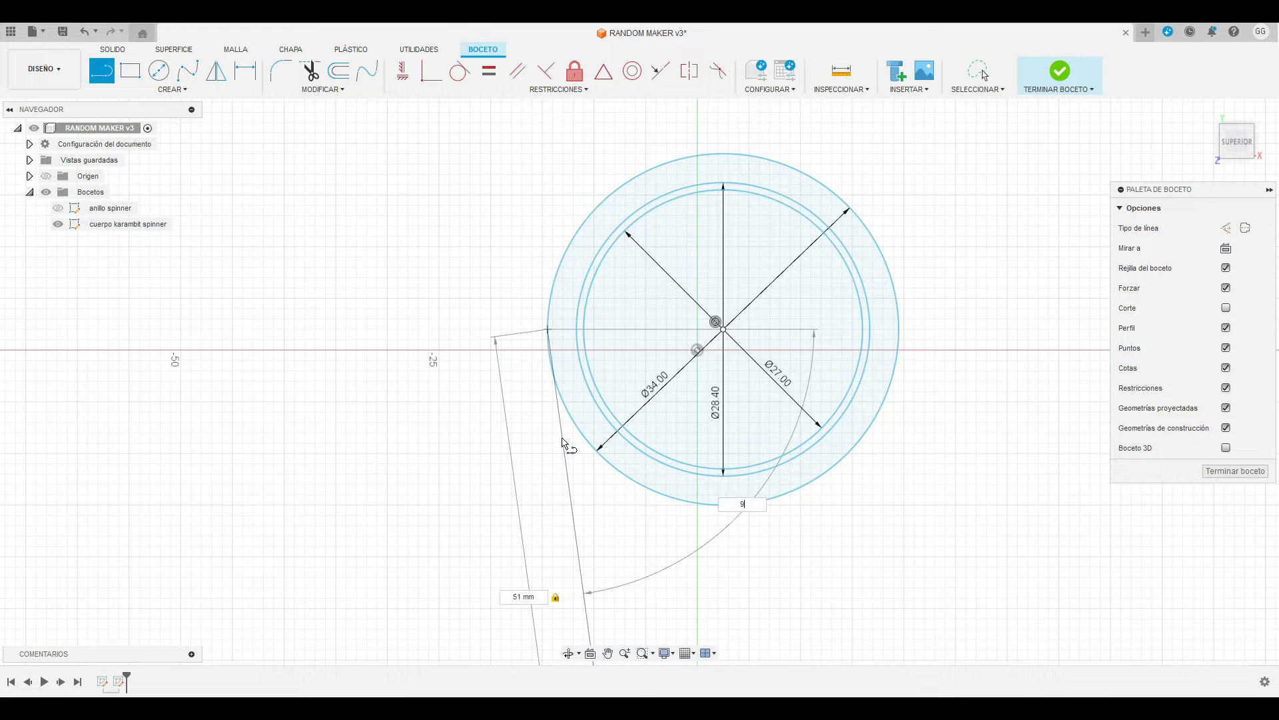
pyautogui.write('0')
pyautogui.press('Return')
pyautogui.press('Escape')
# Offset the 51 mm vertical line by -3 mm, inward toward the circles' center.
pyautogui.scroll(-5, 480, 400)
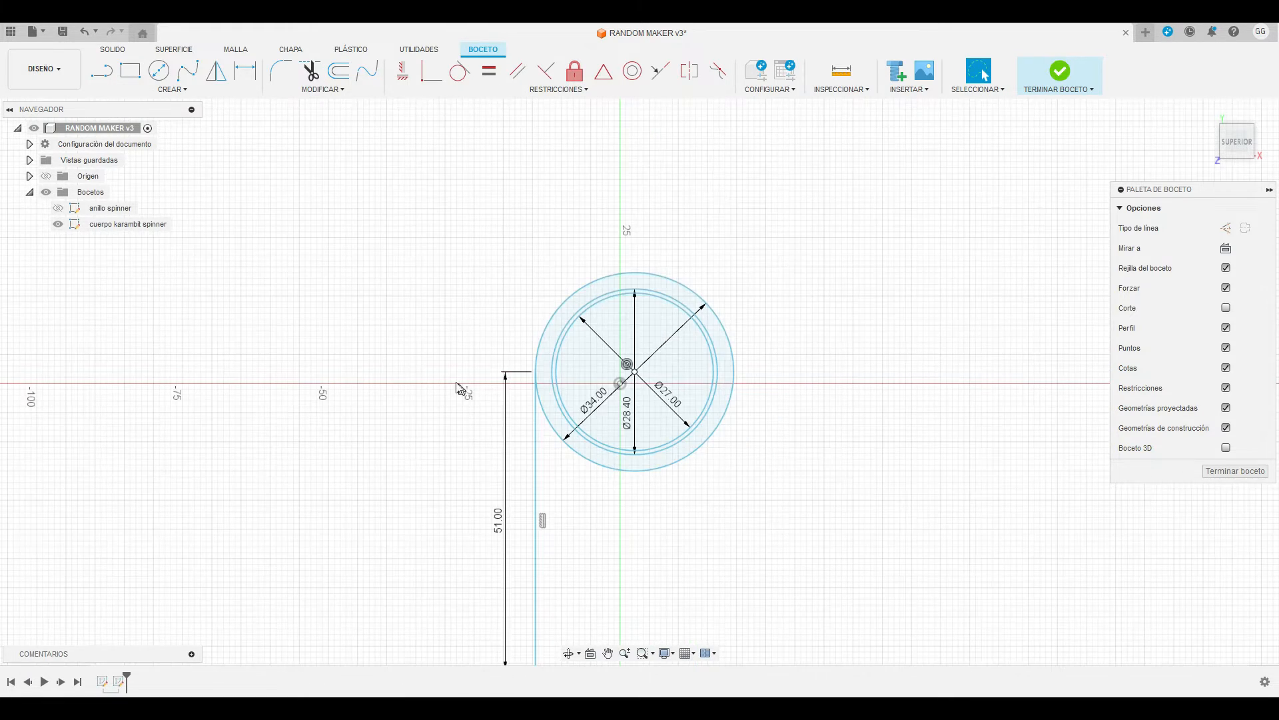
pyautogui.scroll(2, 521, 508)
pyautogui.scroll(2, 521, 507)
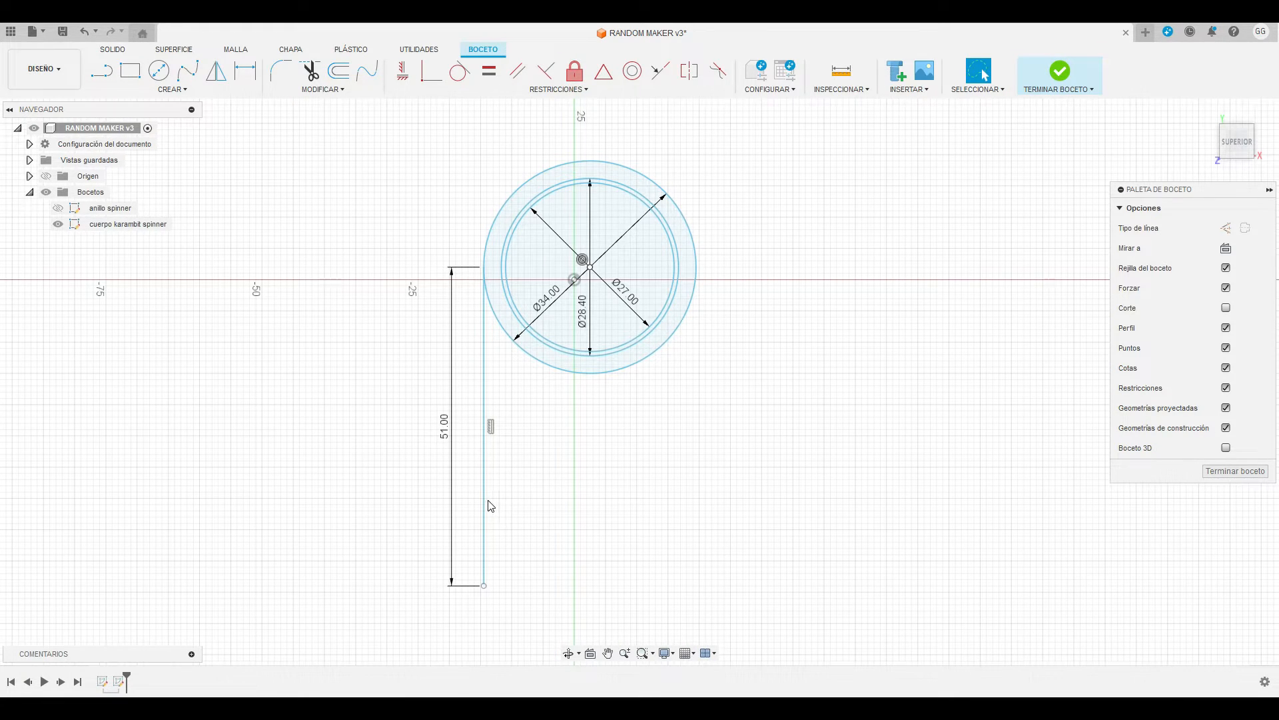
pyautogui.click(478, 506)
pyautogui.press('o')
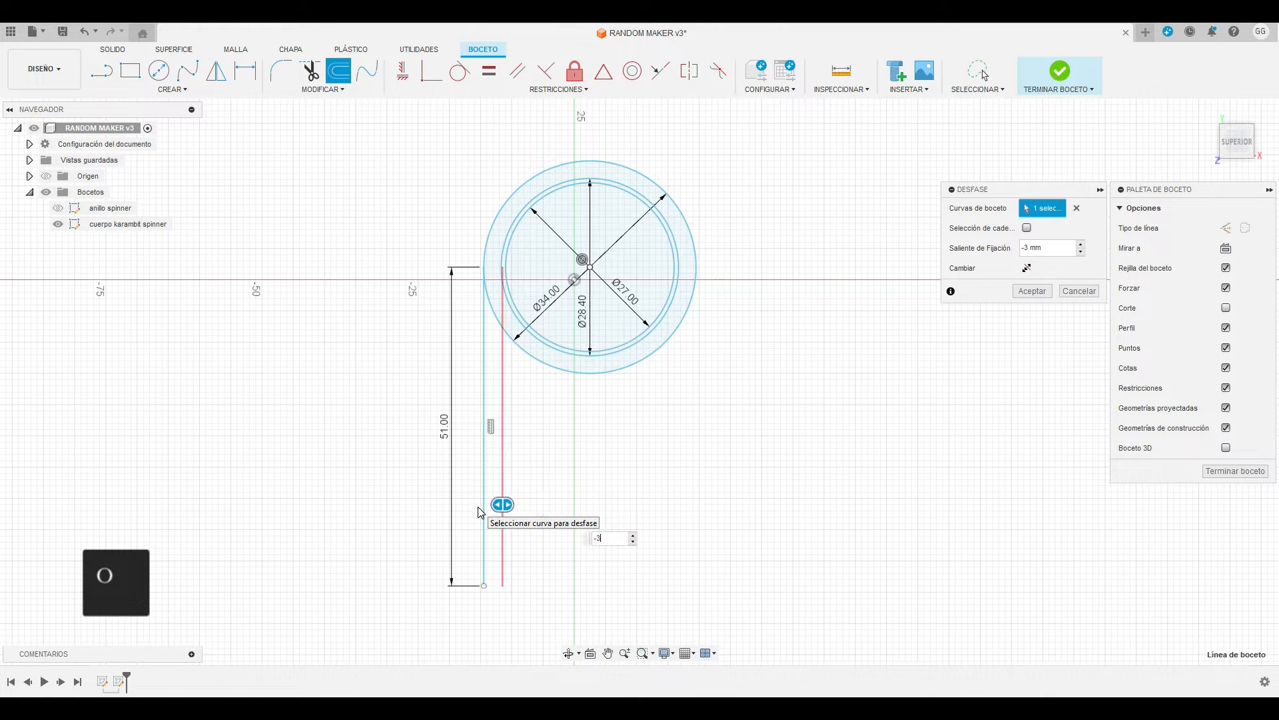
pyautogui.press('Return')
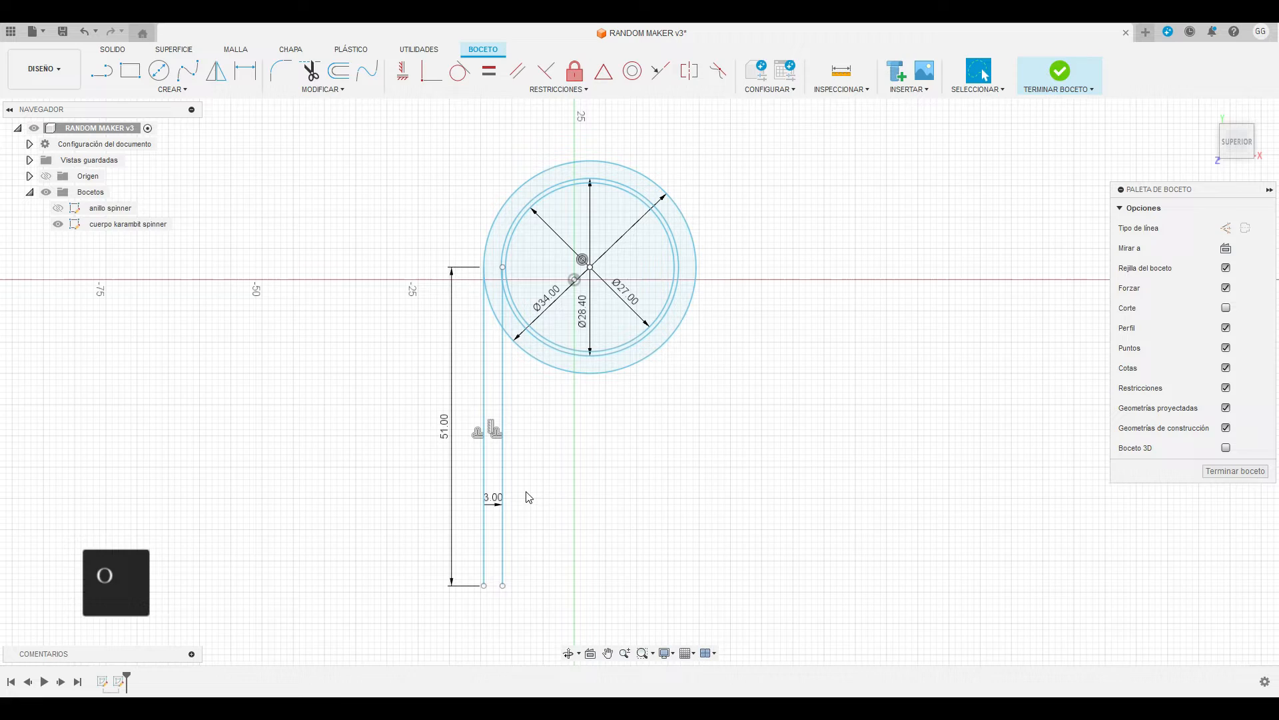
# Offset the original 51 mm vertical line by -34 mm to the opposite side of the outer circle.
pyautogui.click(485, 470)
pyautogui.press('o')
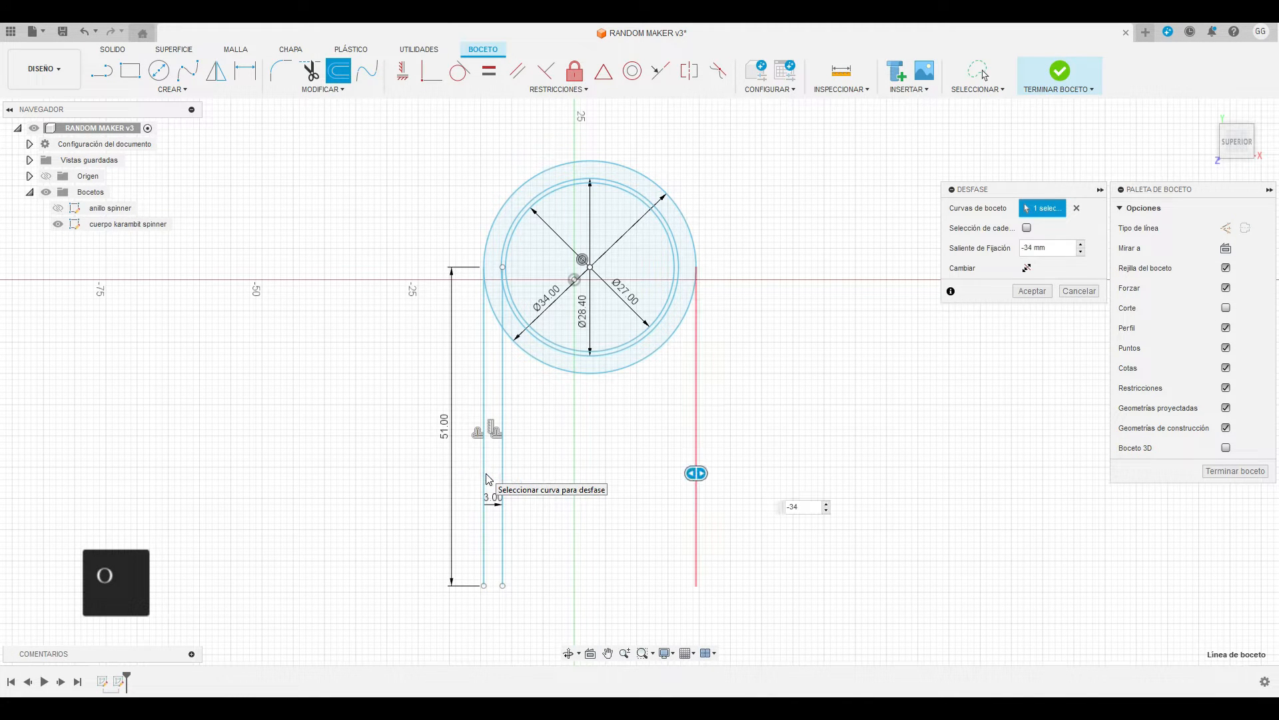
pyautogui.press('Return')
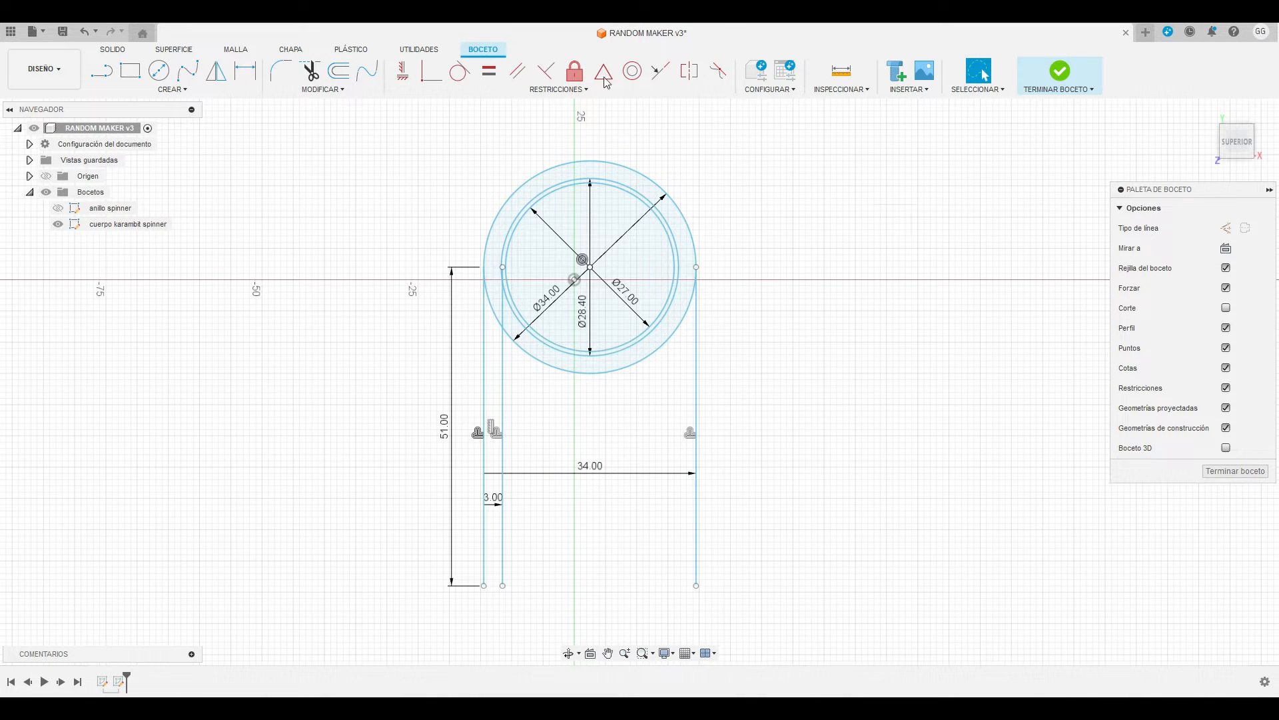
# Draw a 20 mm diameter circle centred on the inner offset line, below the concentric circles.
pyautogui.click(158, 70)
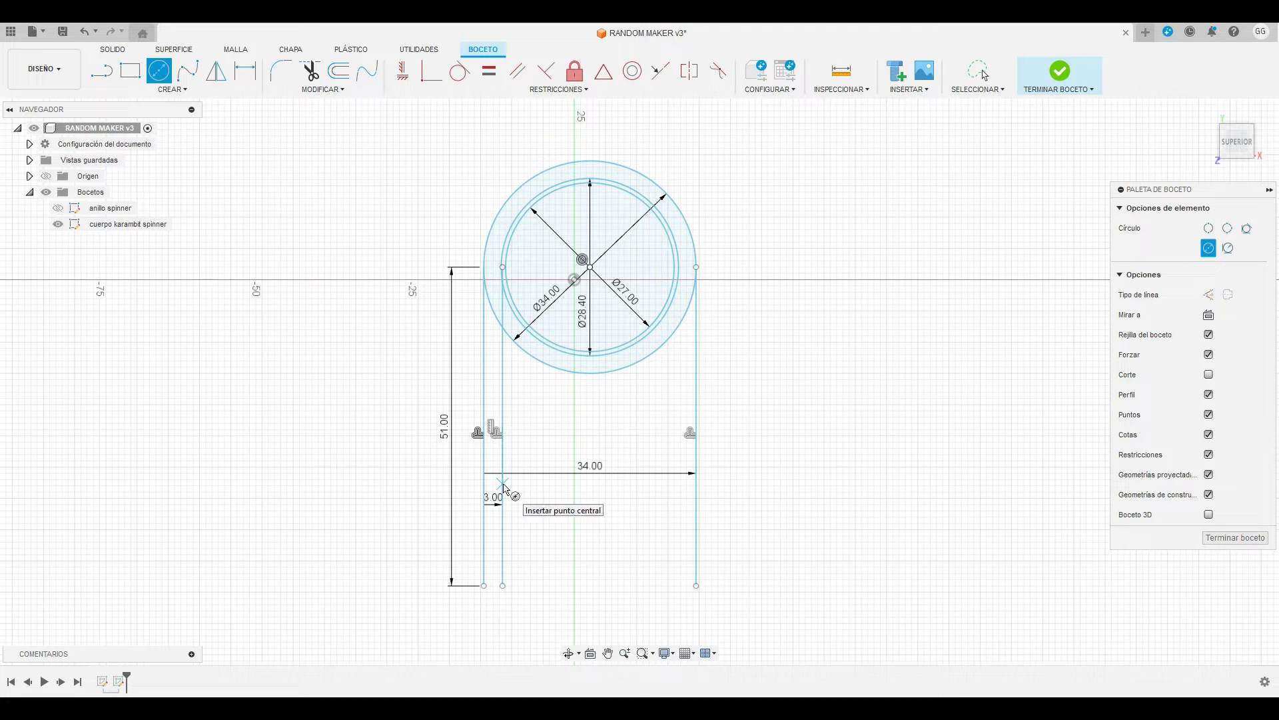
pyautogui.click(502, 451)
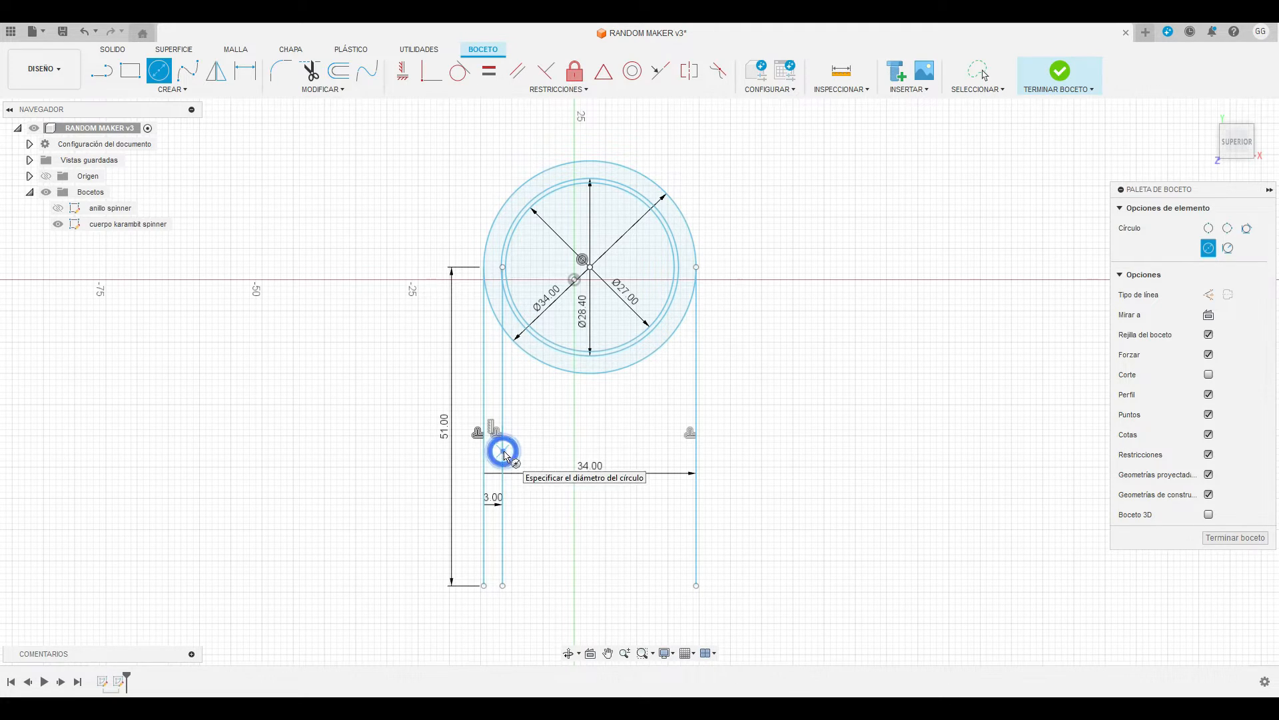
pyautogui.write('2')
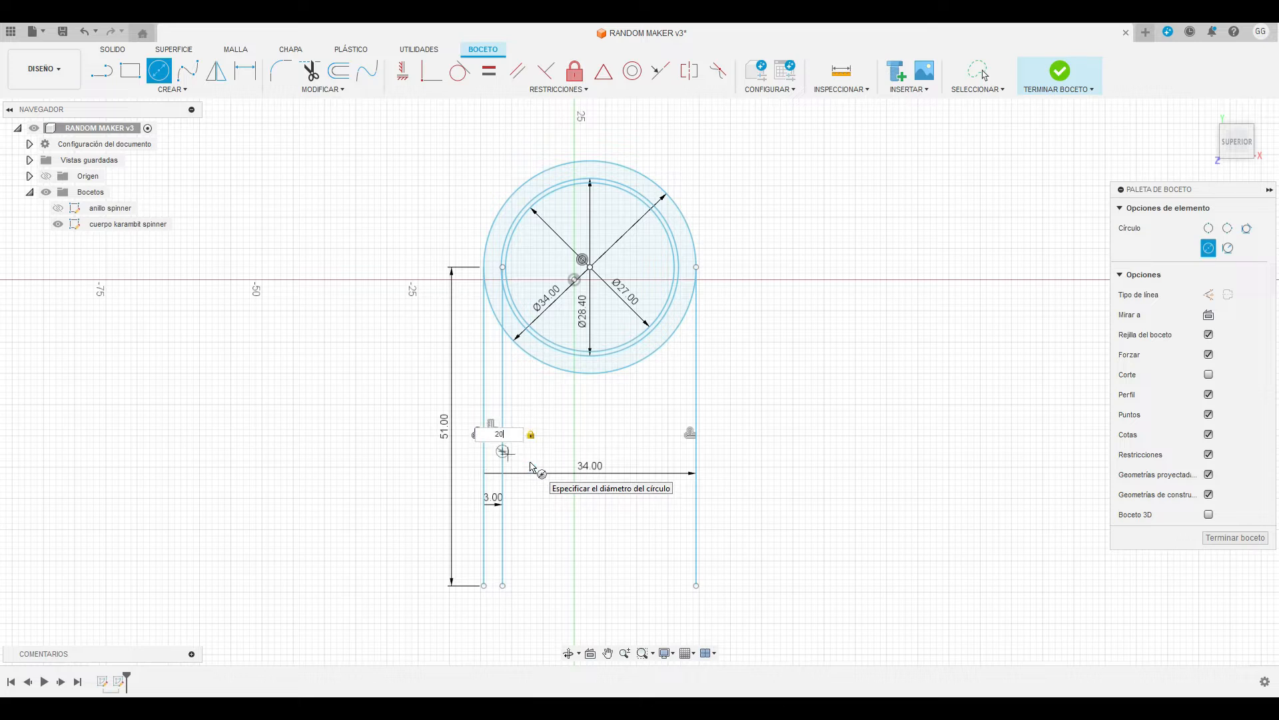
pyautogui.write('0')
pyautogui.press('Return')
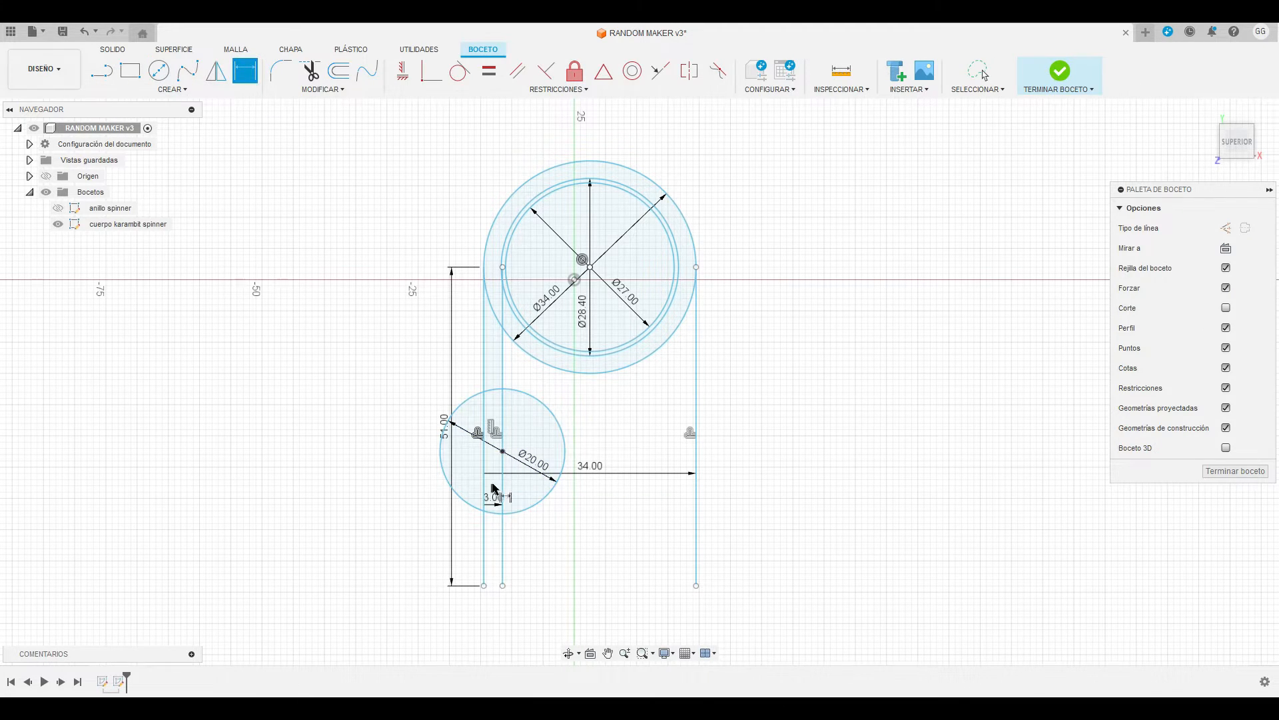
# Dimension the vertical distance from the 20 mm circle's centre to the lower end of the inner offset line as 22 mm.
pyautogui.click(505, 452)
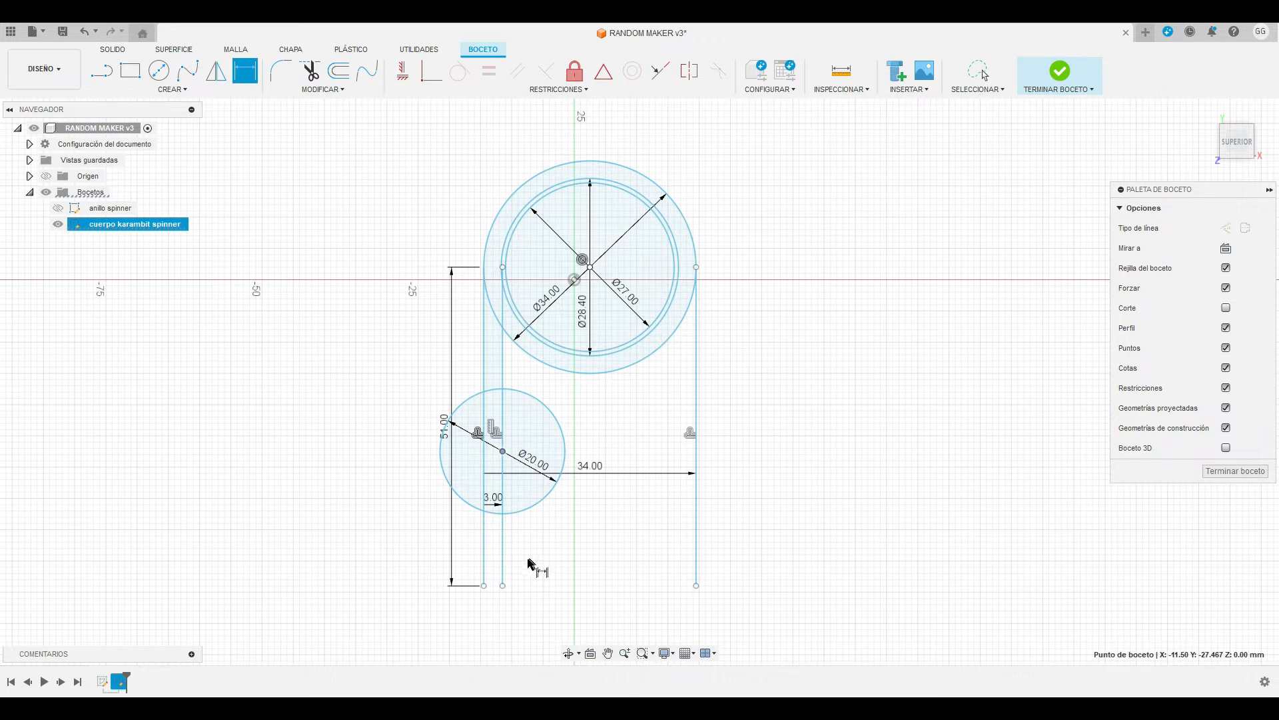
pyautogui.click(502, 585)
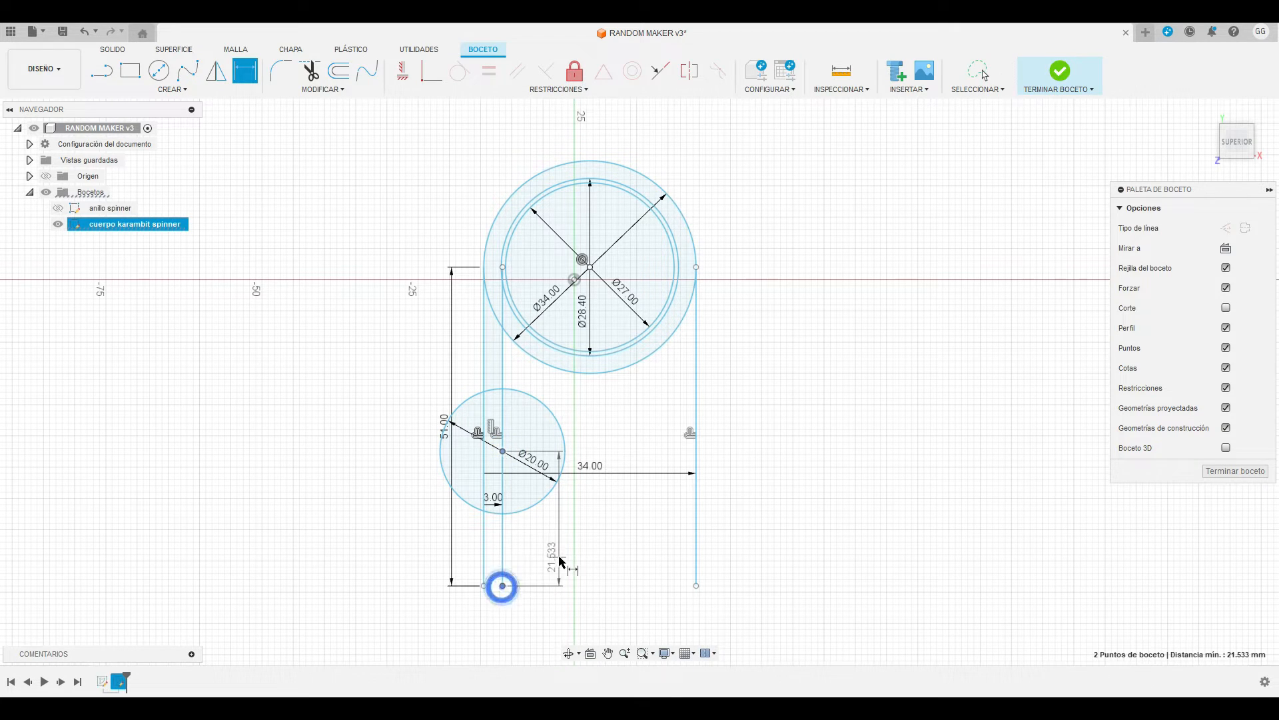
pyautogui.click(402, 547)
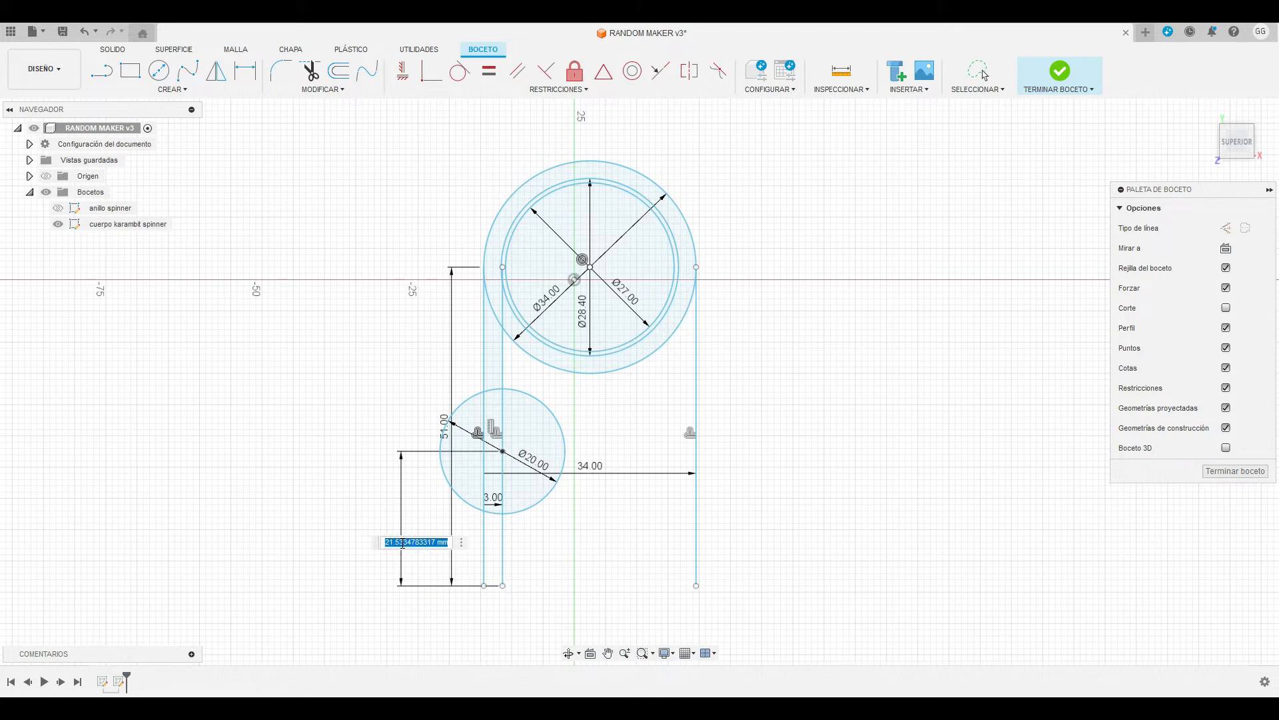
pyautogui.write('22')
pyautogui.press('Return')
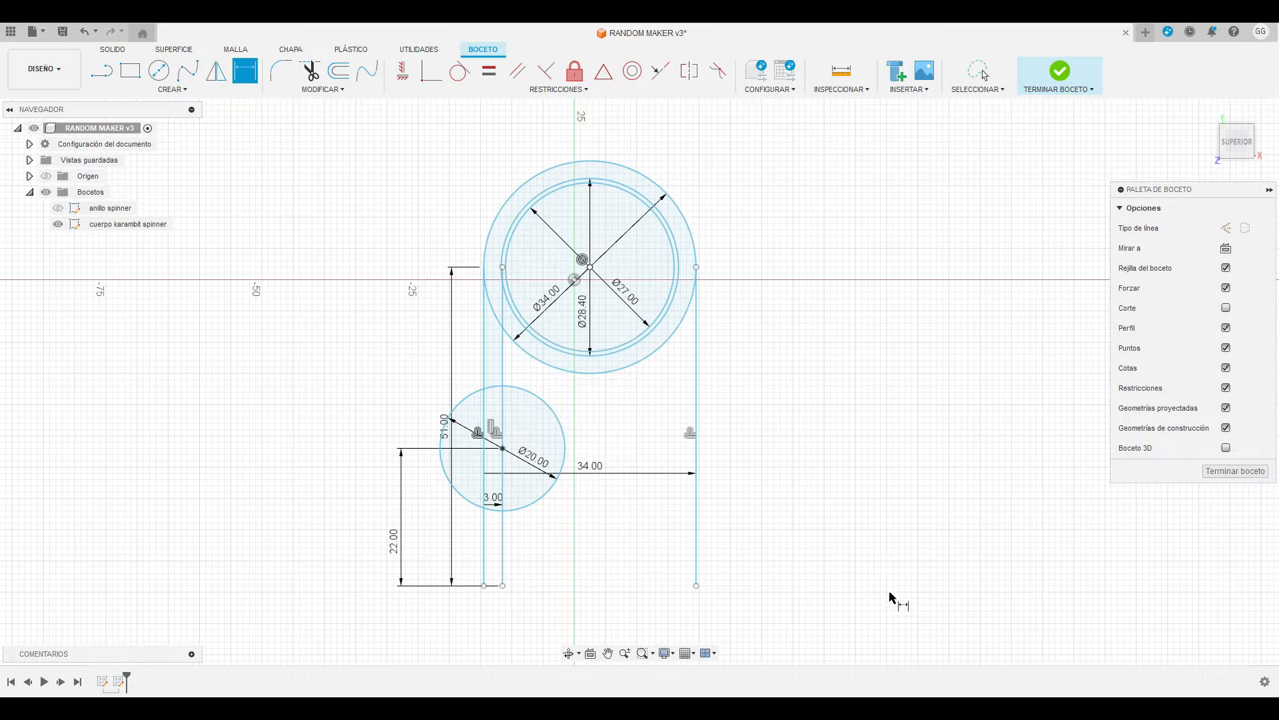
# Draw a 4 mm diameter circle centred on the original 51 mm line, near its lower end.
pyautogui.click(158, 70)
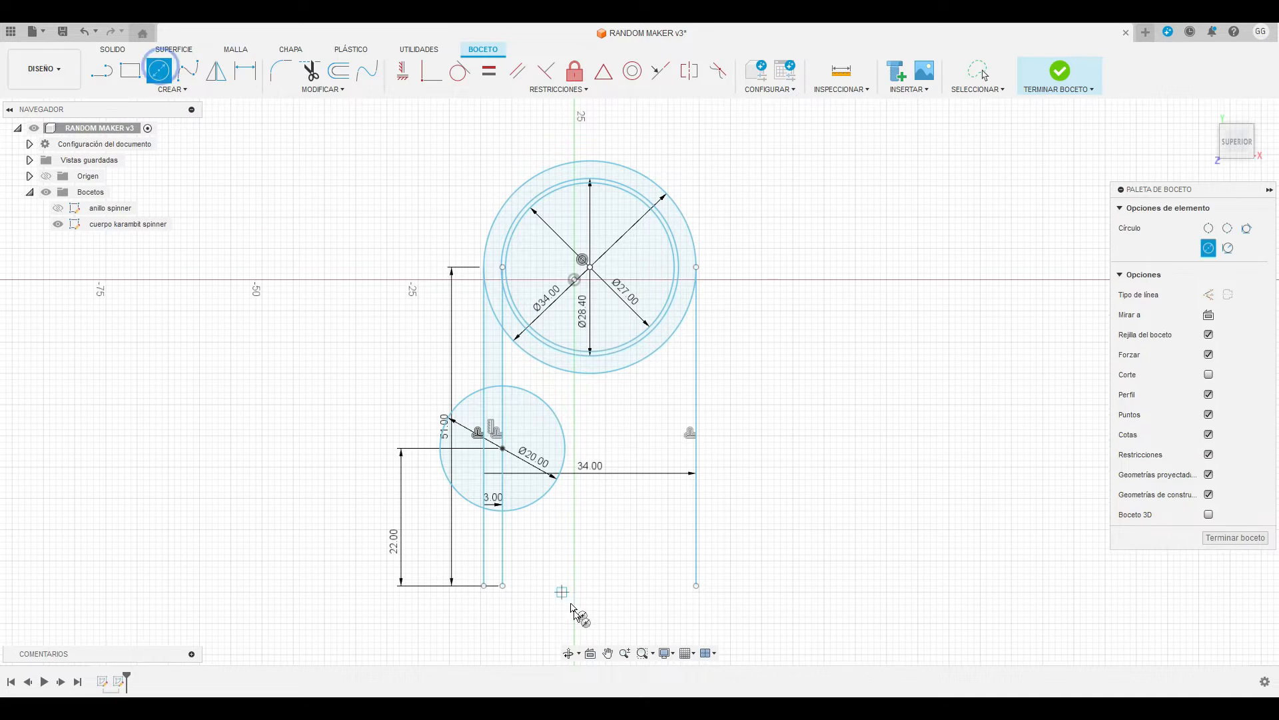
pyautogui.click(484, 554)
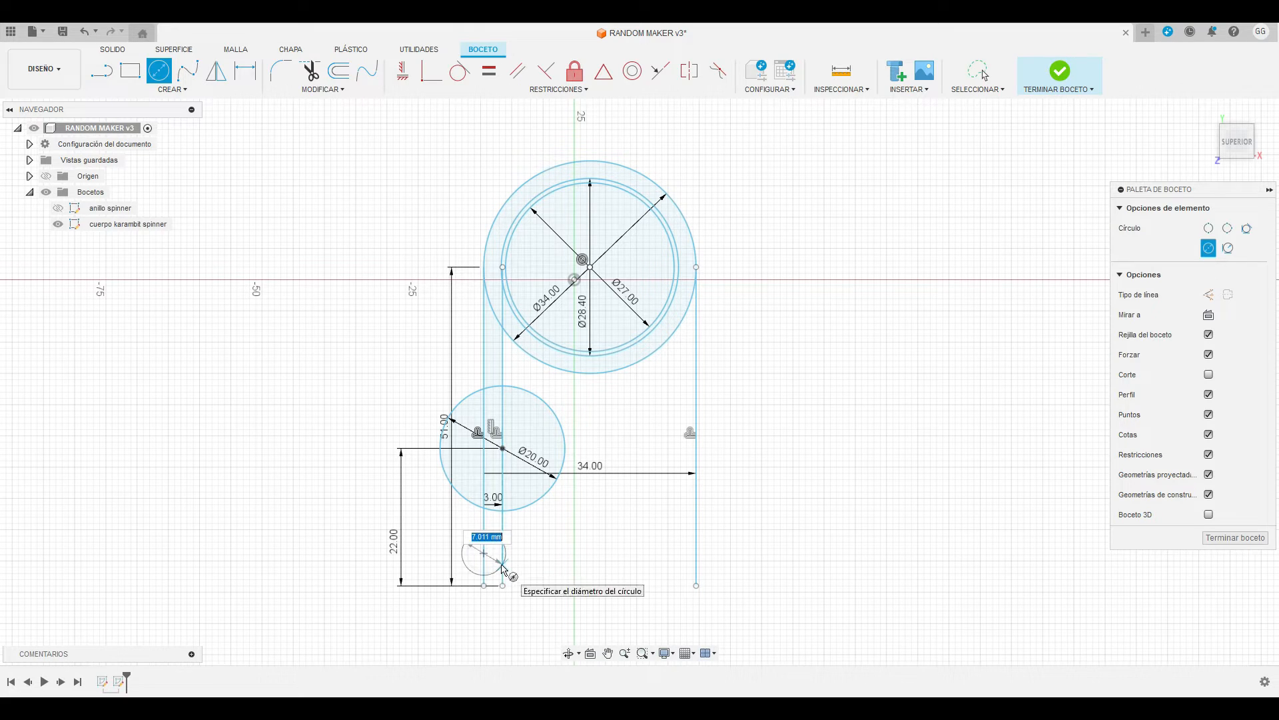
pyautogui.write('4')
pyautogui.press('Return')
pyautogui.press('Escape')
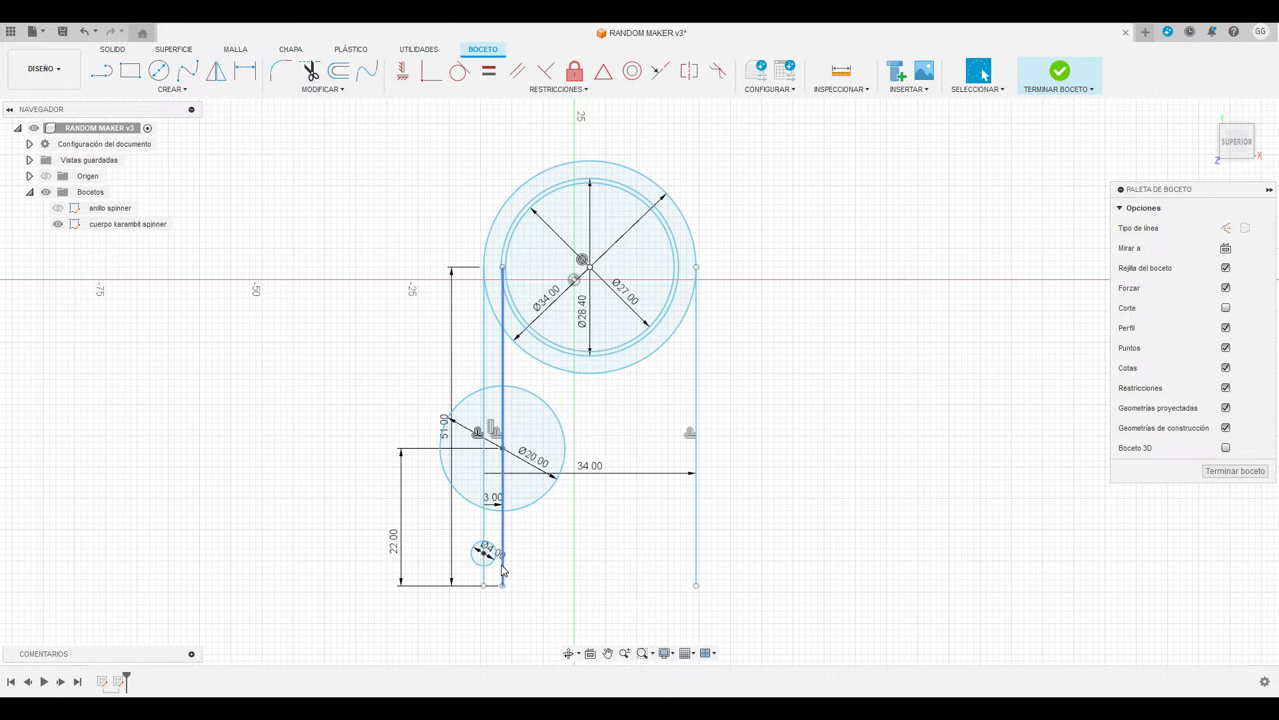
# Dimension the vertical distance between the centres of the 20 mm and 4 mm circles as 15 mm.
pyautogui.click(245, 70)
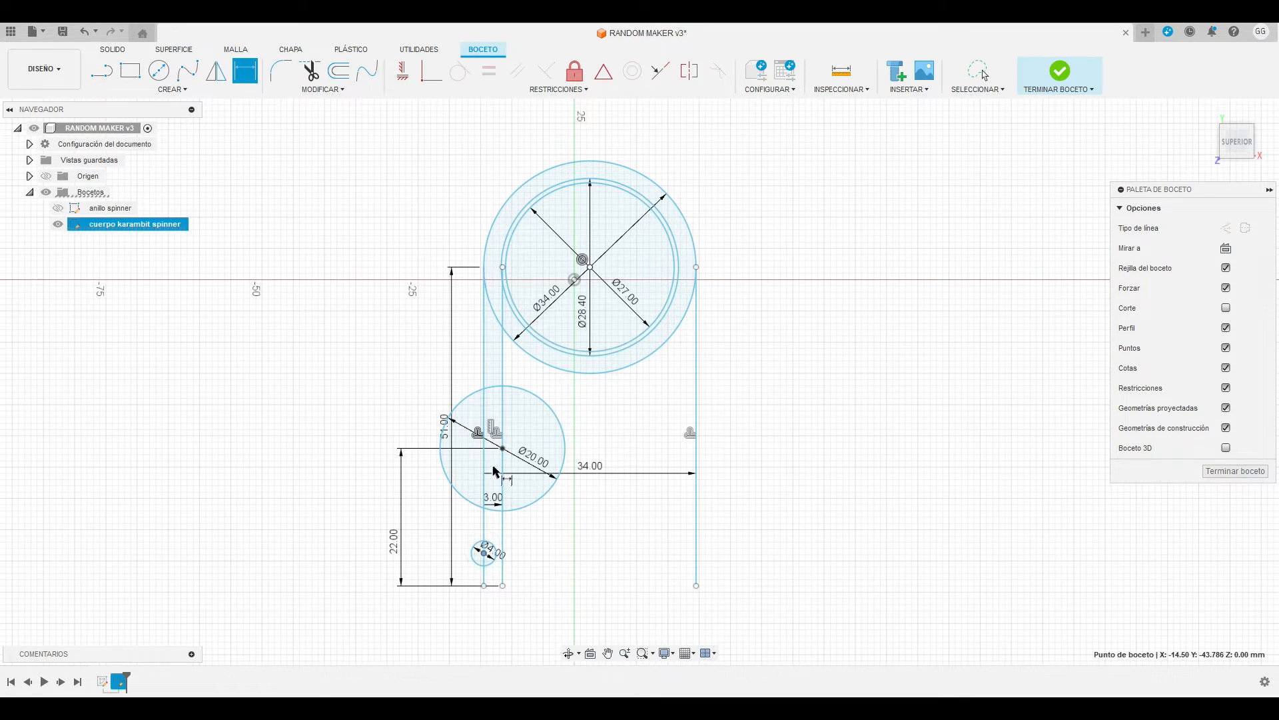
pyautogui.click(503, 447)
pyautogui.click(483, 553)
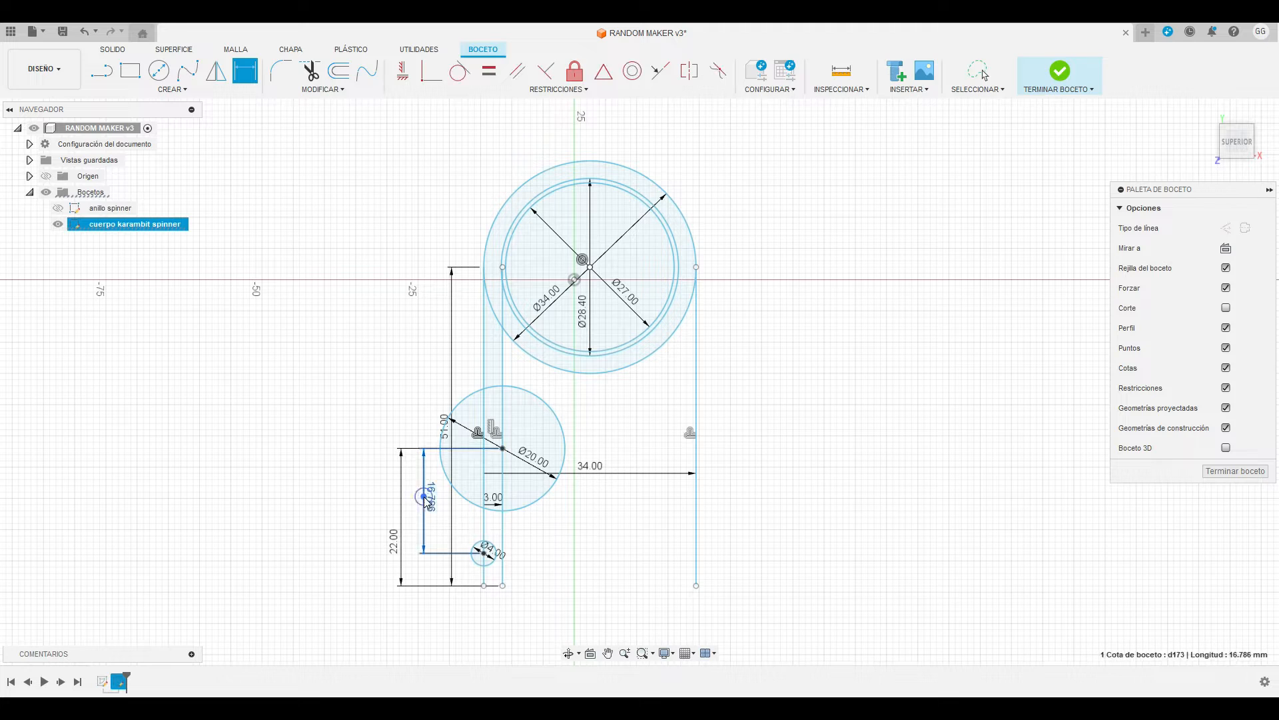
pyautogui.click(426, 499)
pyautogui.write('15')
pyautogui.press('Return')
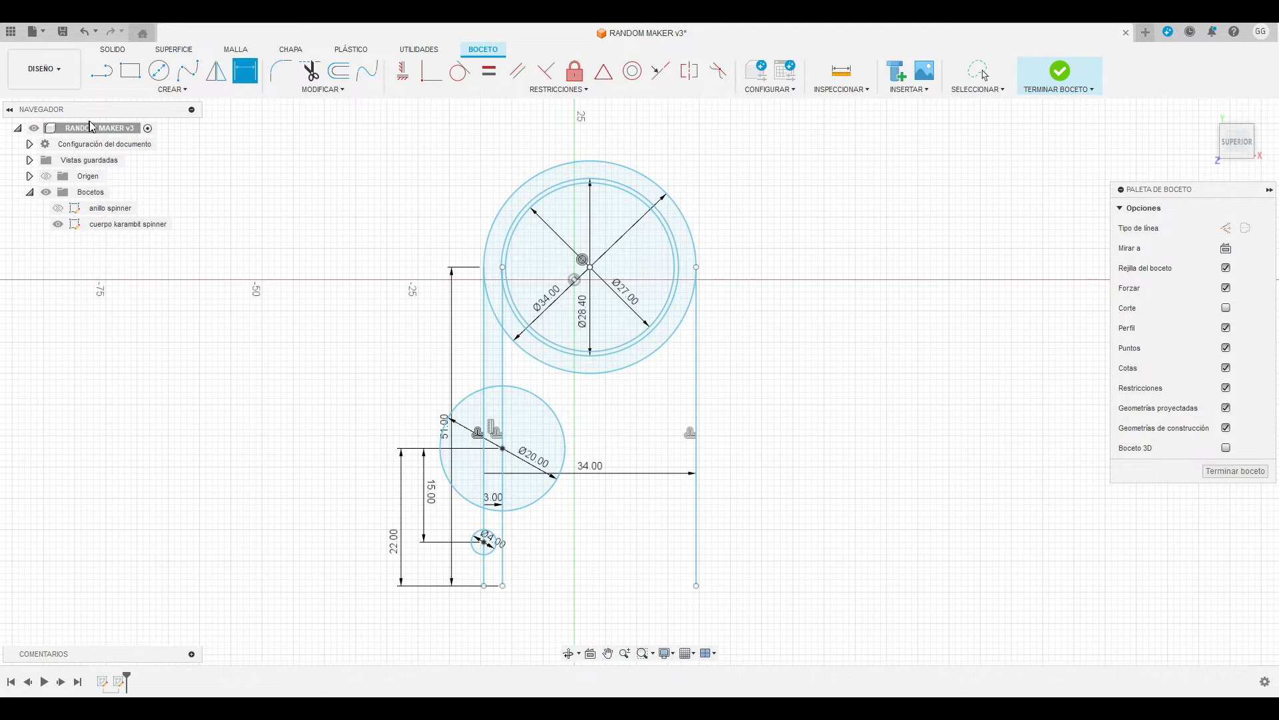
# Draw another 20 mm diameter circle centred on the rightmost vertical line, just below the concentric circles.
pyautogui.click(159, 70)
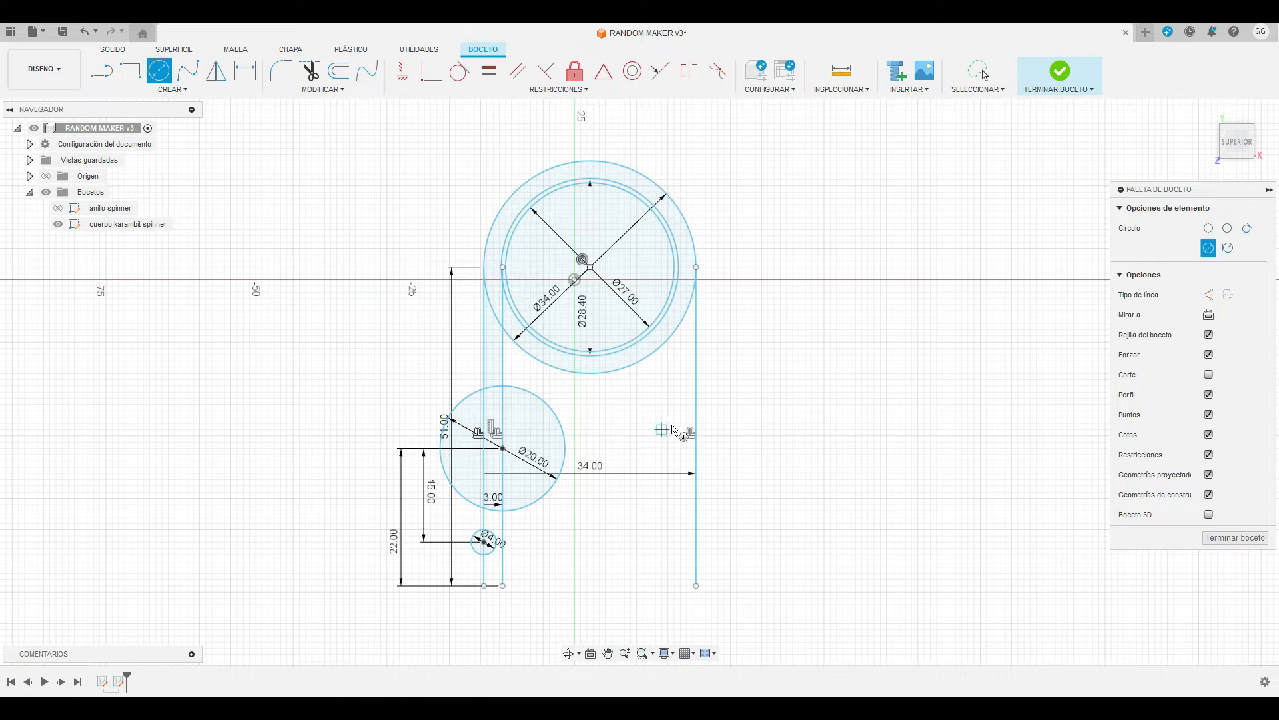
pyautogui.click(696, 398)
pyautogui.write('20')
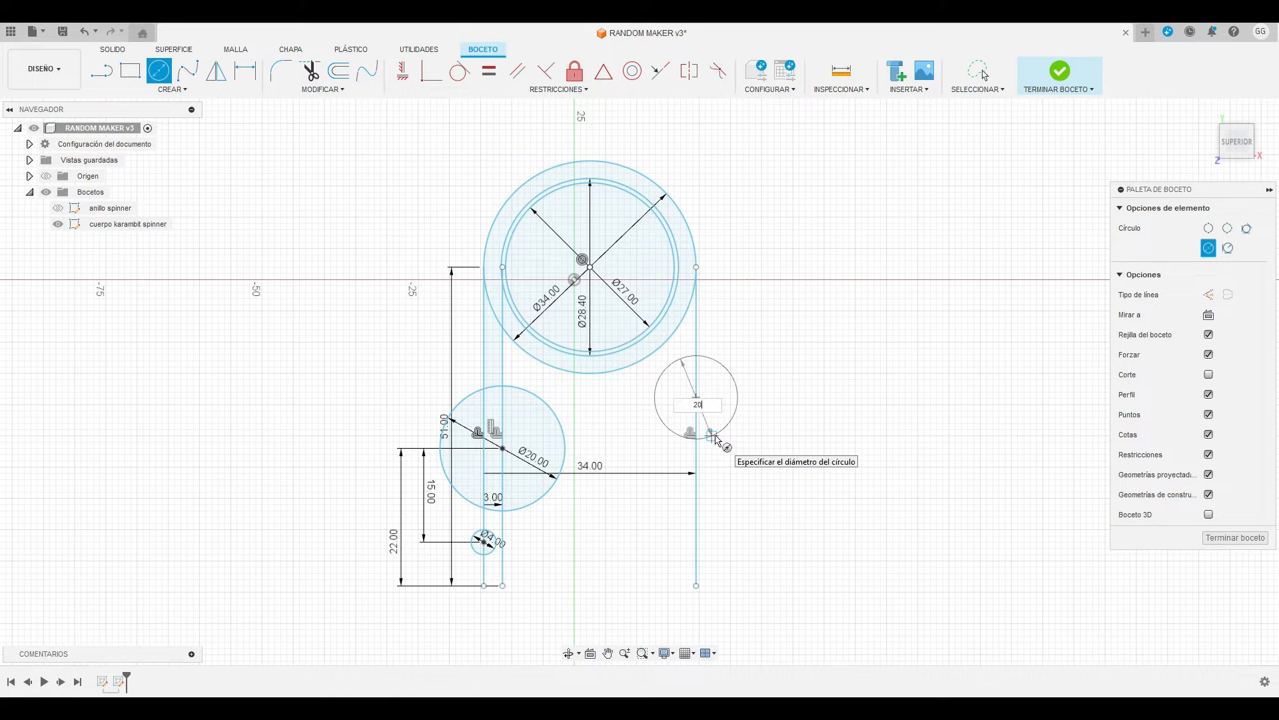
pyautogui.press('Return')
# Dimension the right circle's centre 28 mm above the lower end of the rightmost vertical line.
pyautogui.press('d')
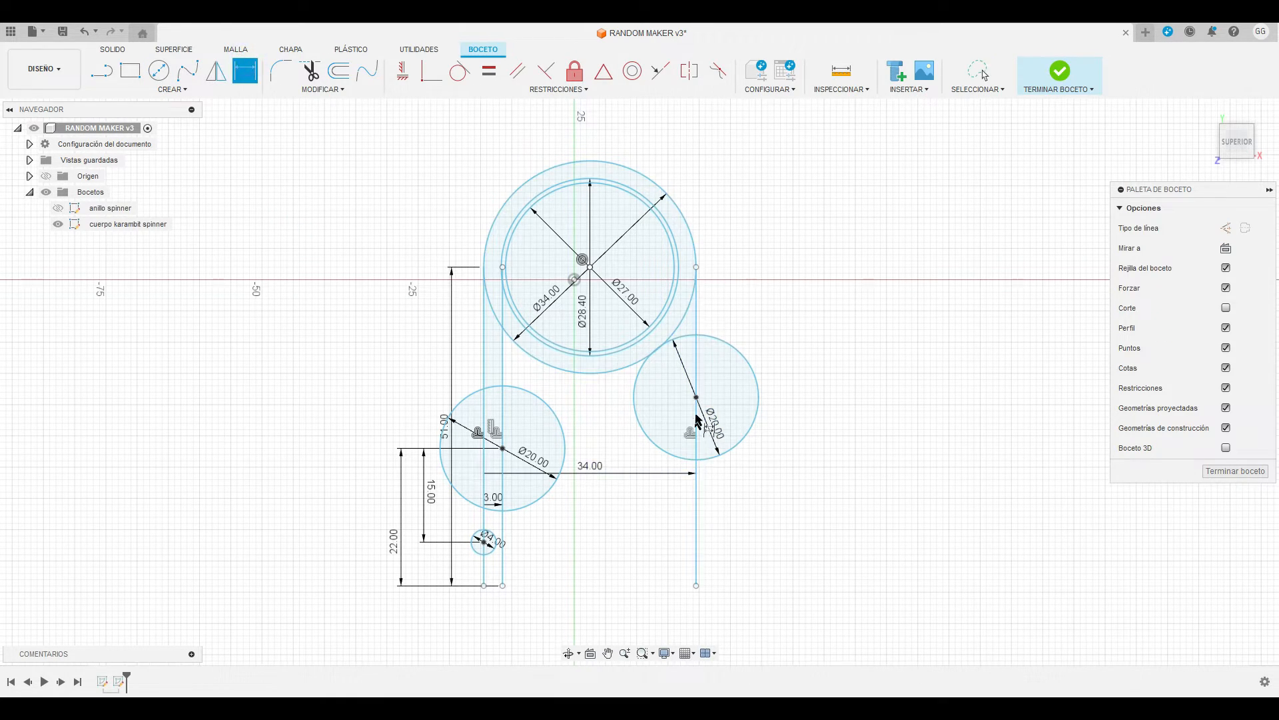
pyautogui.click(696, 420)
pyautogui.press('Return')
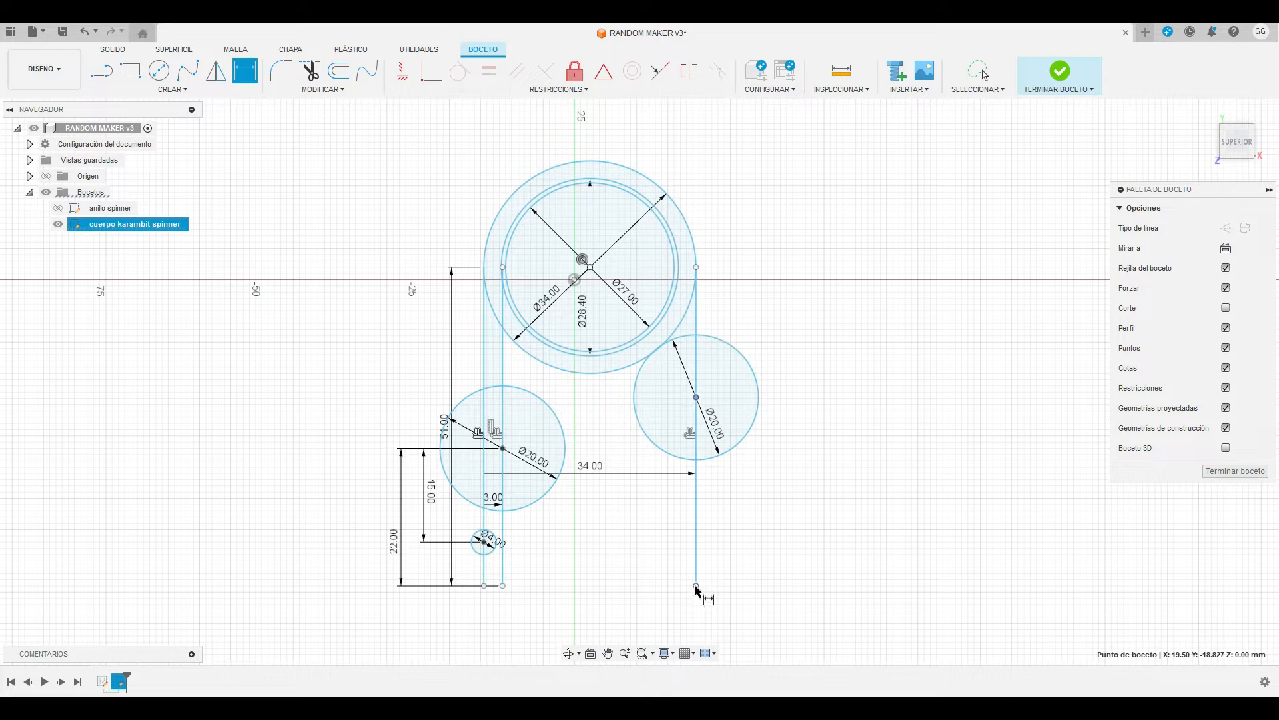
pyautogui.click(696, 586)
pyautogui.click(872, 490)
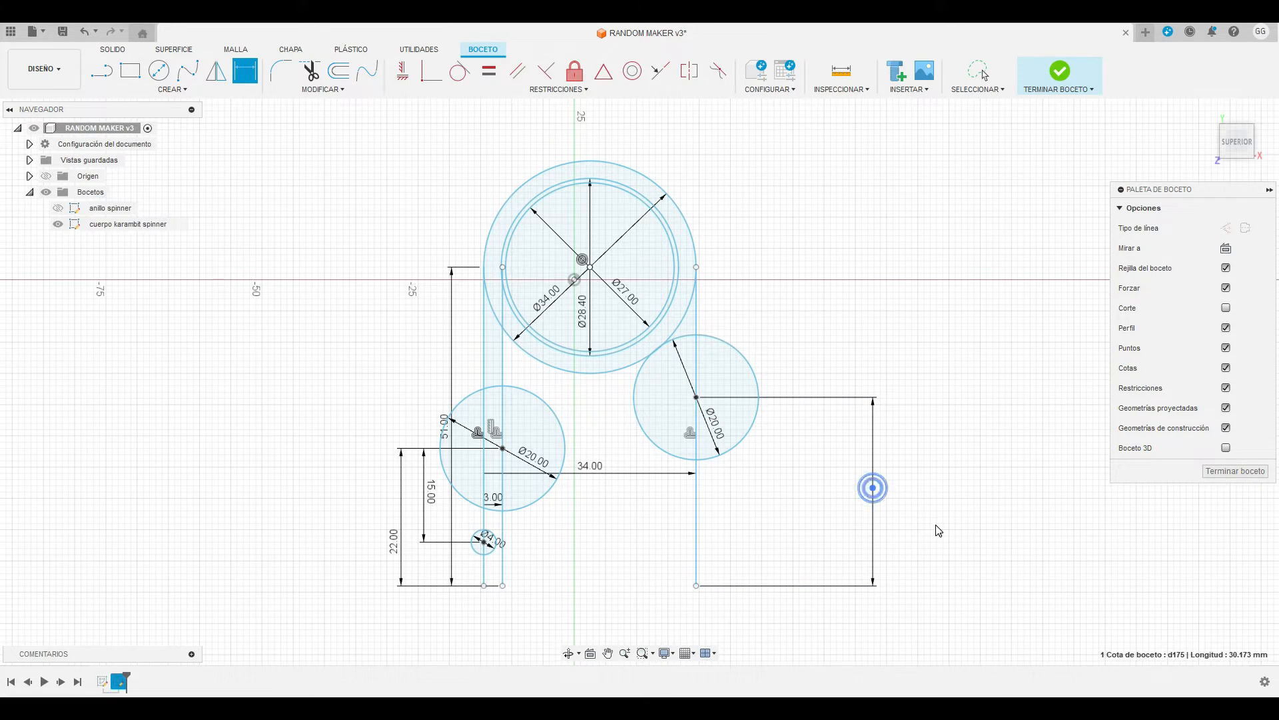
pyautogui.write('28')
pyautogui.press('Return')
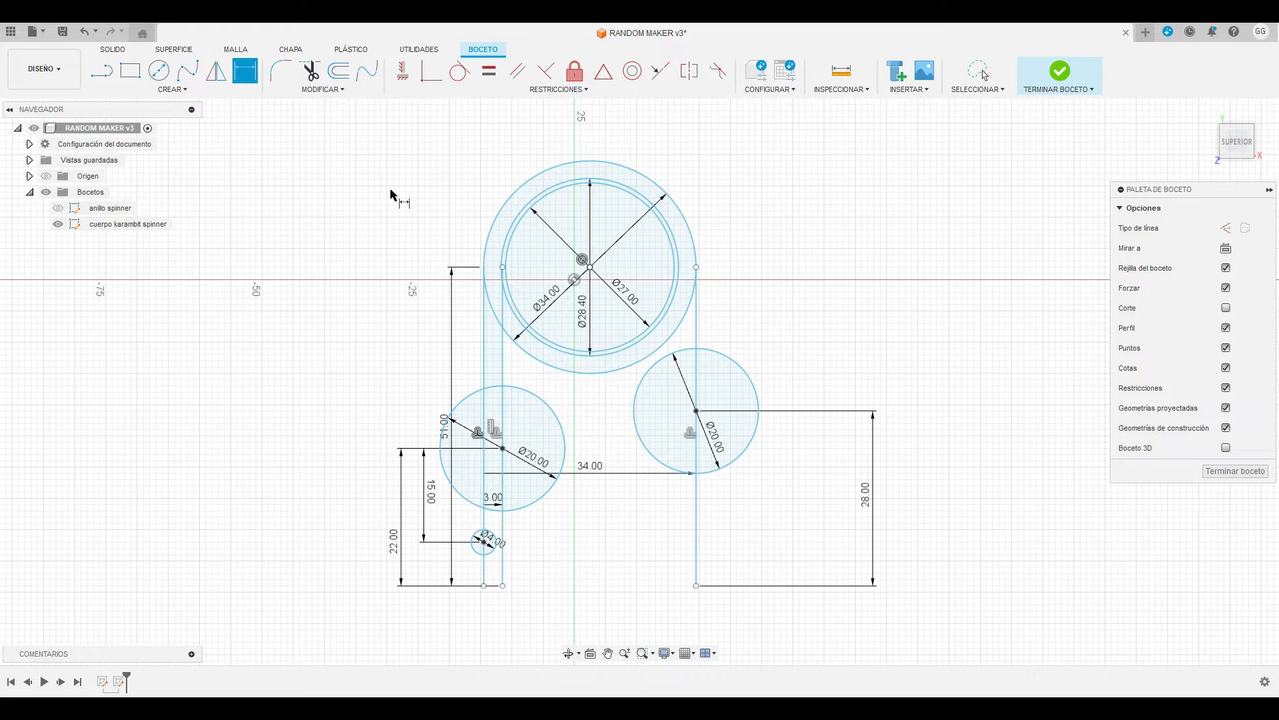
# Draw a 20 mm line at 120 degrees from the left 20 mm circle's centre, sloping down and outward.
pyautogui.click(103, 72)
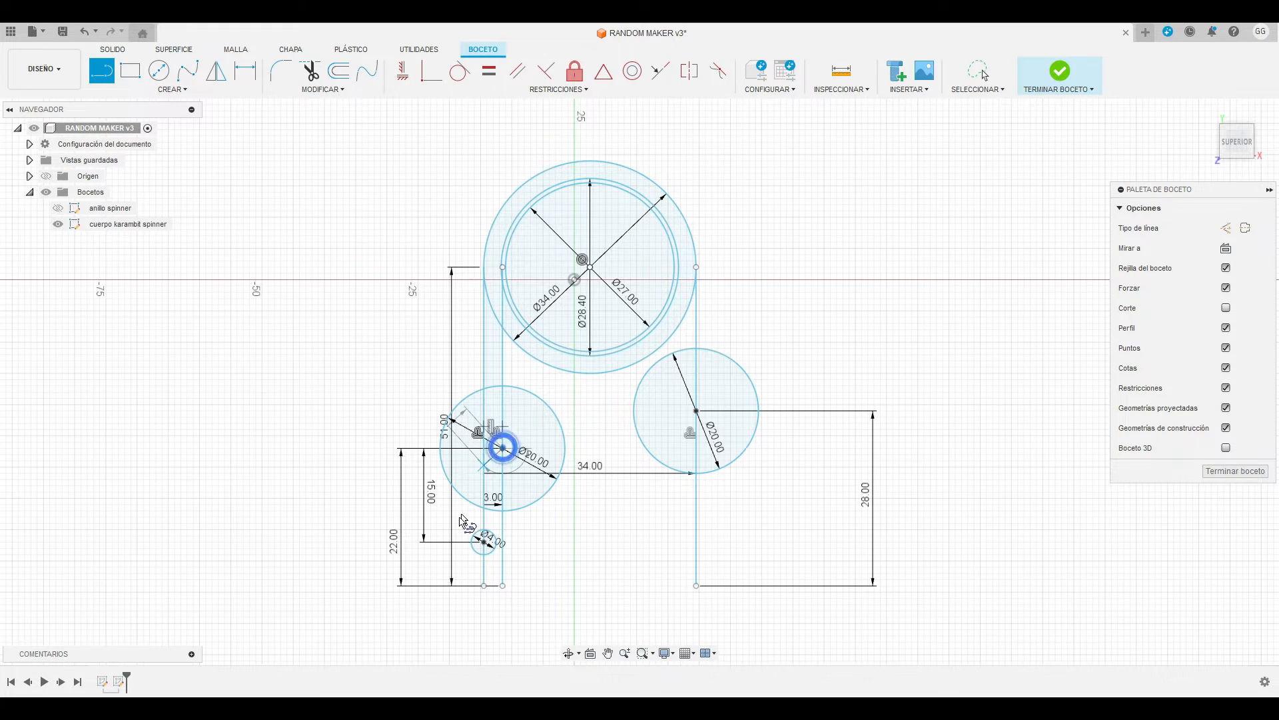
pyautogui.click(503, 448)
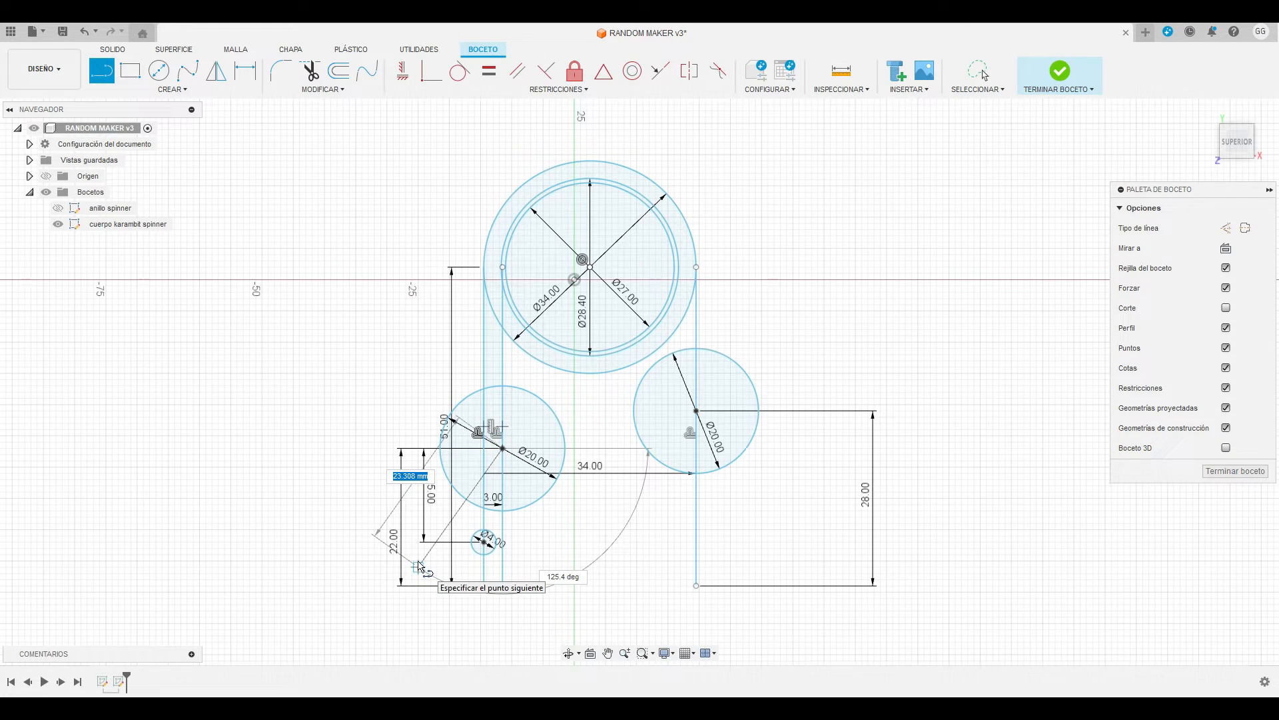
pyautogui.write('20')
pyautogui.press('Tab')
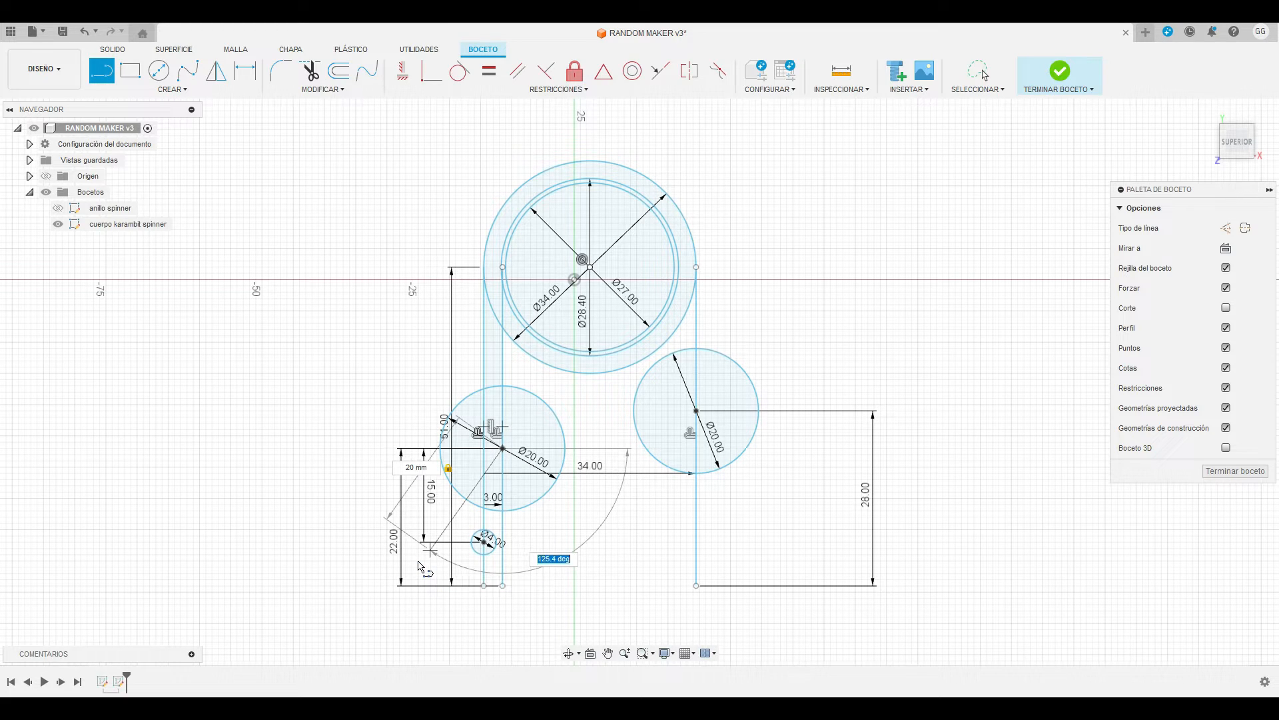
pyautogui.press('Tab')
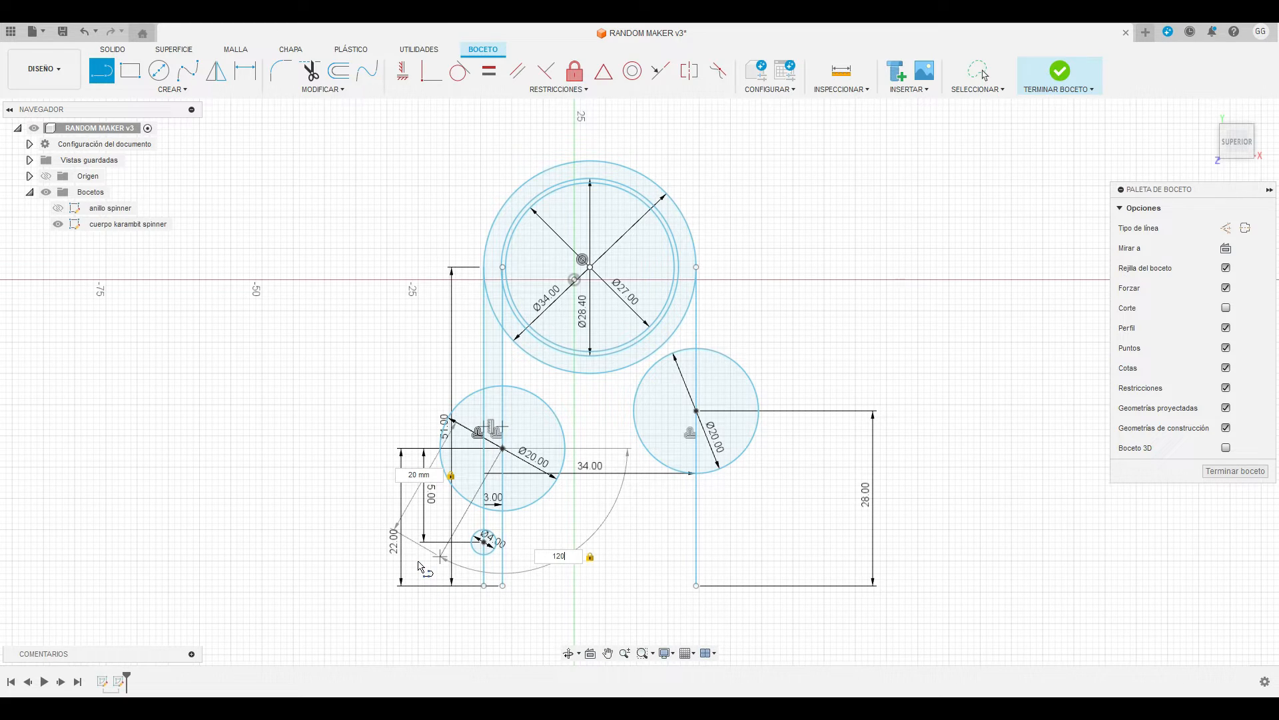
pyautogui.press('Return')
pyautogui.press('Escape')
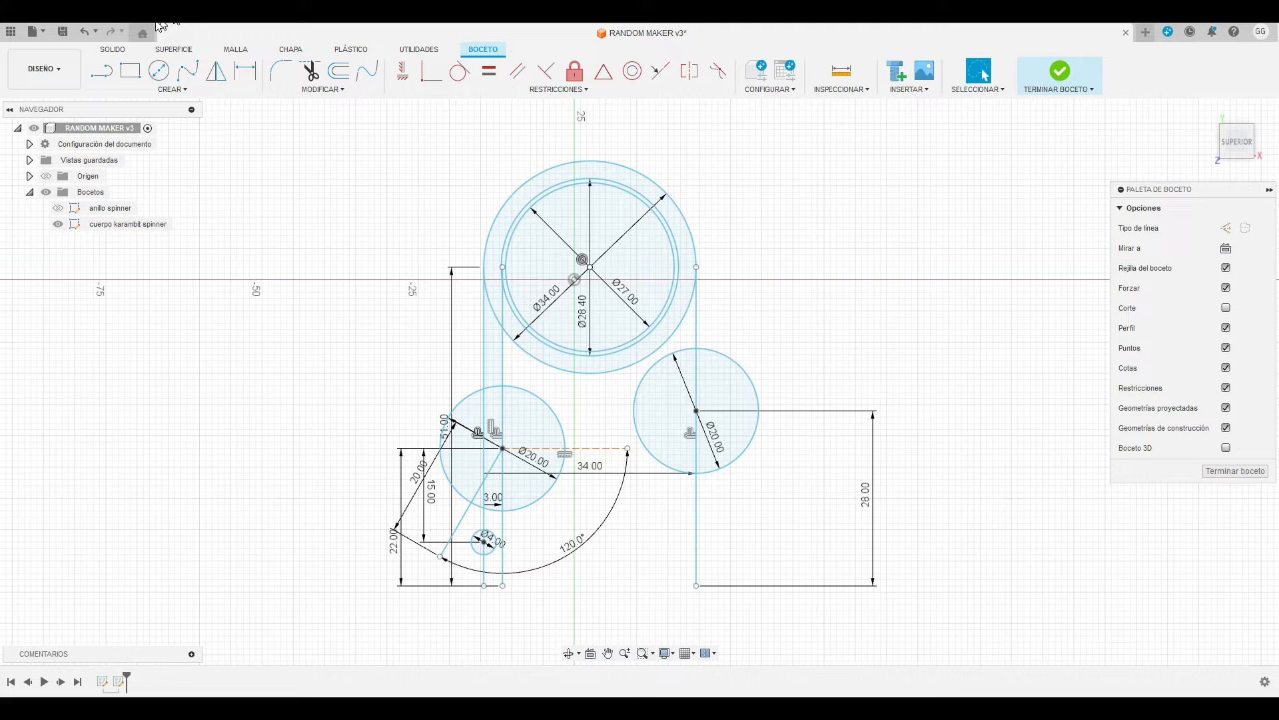
# Connect the lower end of the 20 mm slanted line to the lower endpoint of the inner offset line.
pyautogui.click(101, 70)
pyautogui.click(440, 557)
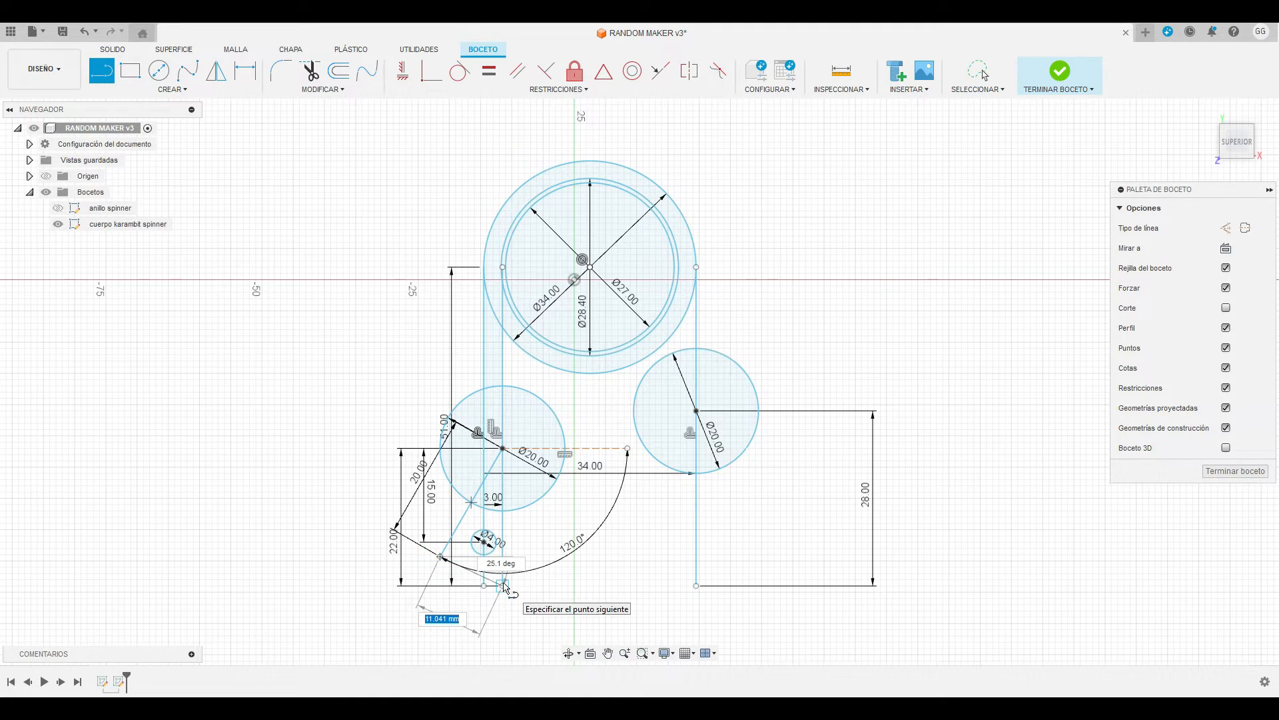
pyautogui.click(503, 585)
# Draw a three-point arc bulging outward from the inner offset line's lower endpoint to the lowest point of the right 20 mm circle.
pyautogui.click(190, 95)
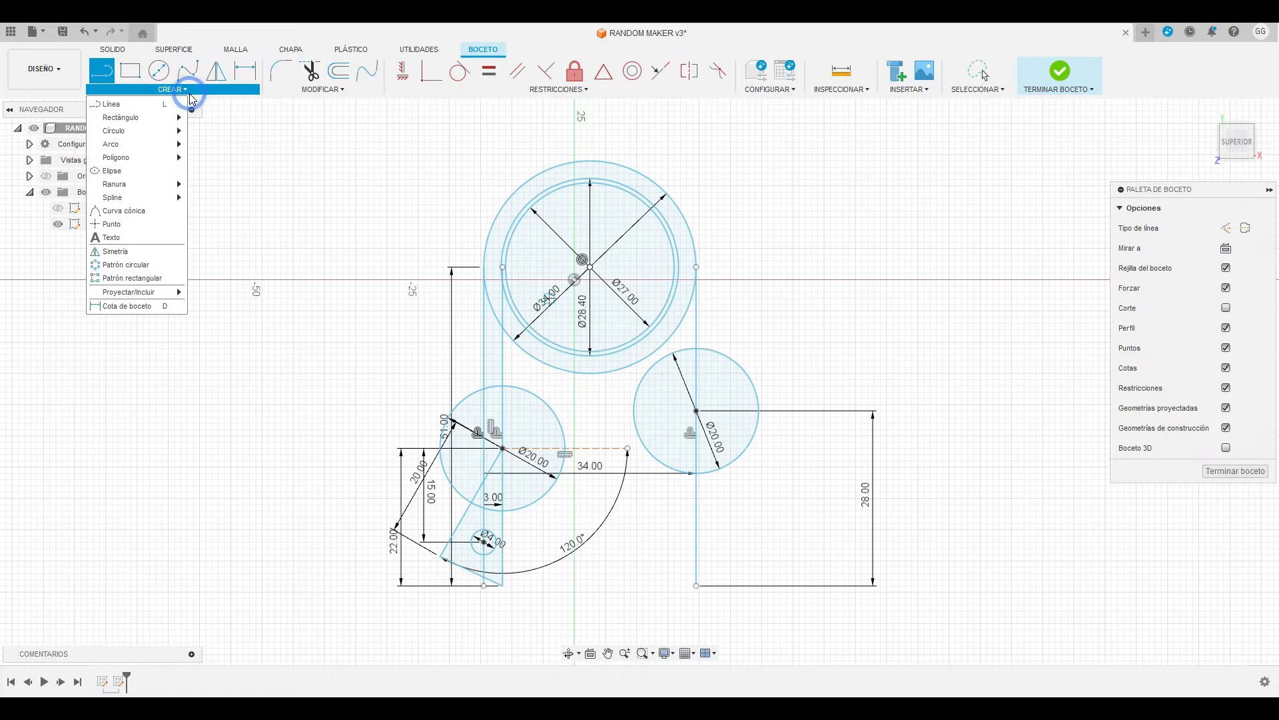
pyautogui.moveTo(165, 145)
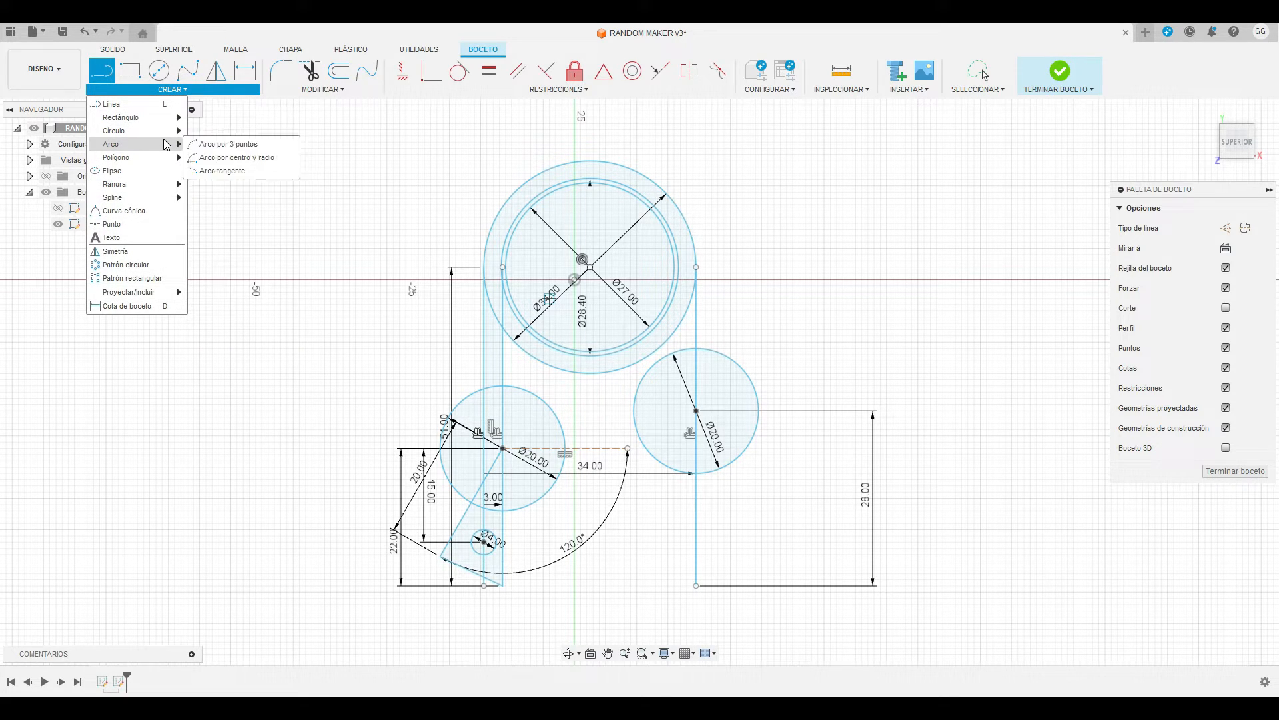
pyautogui.click(206, 144)
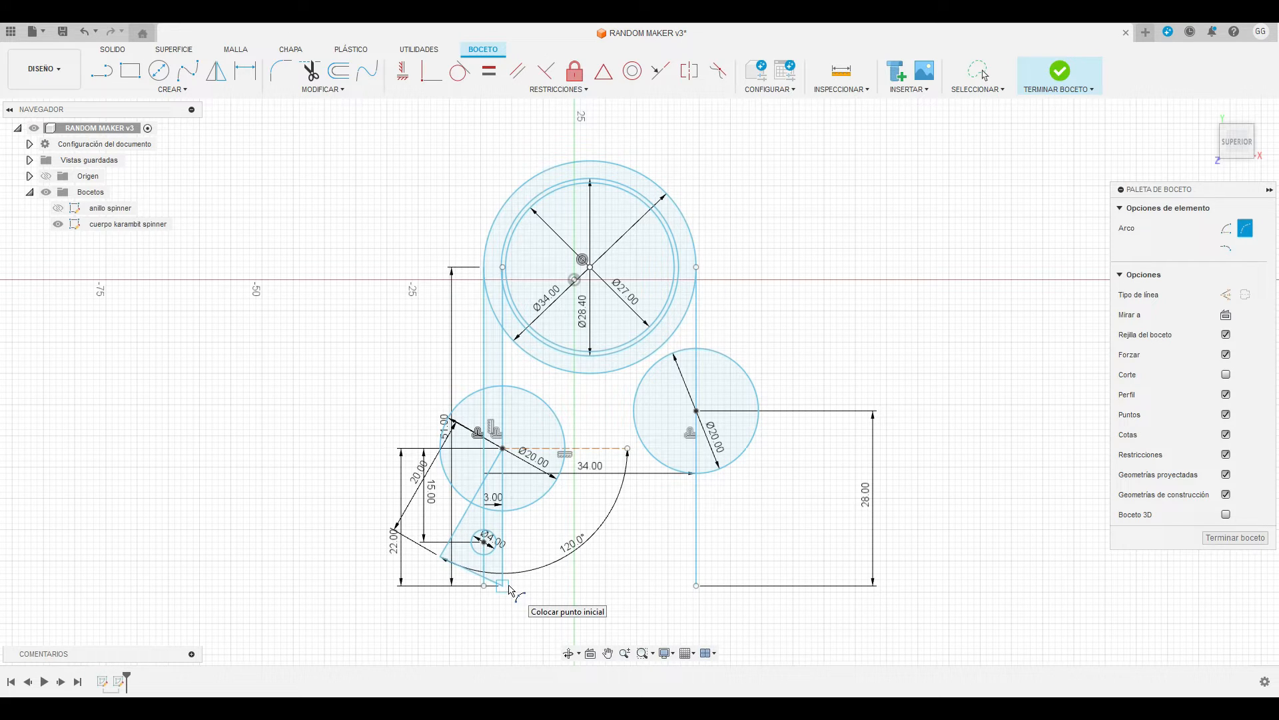
pyautogui.click(504, 586)
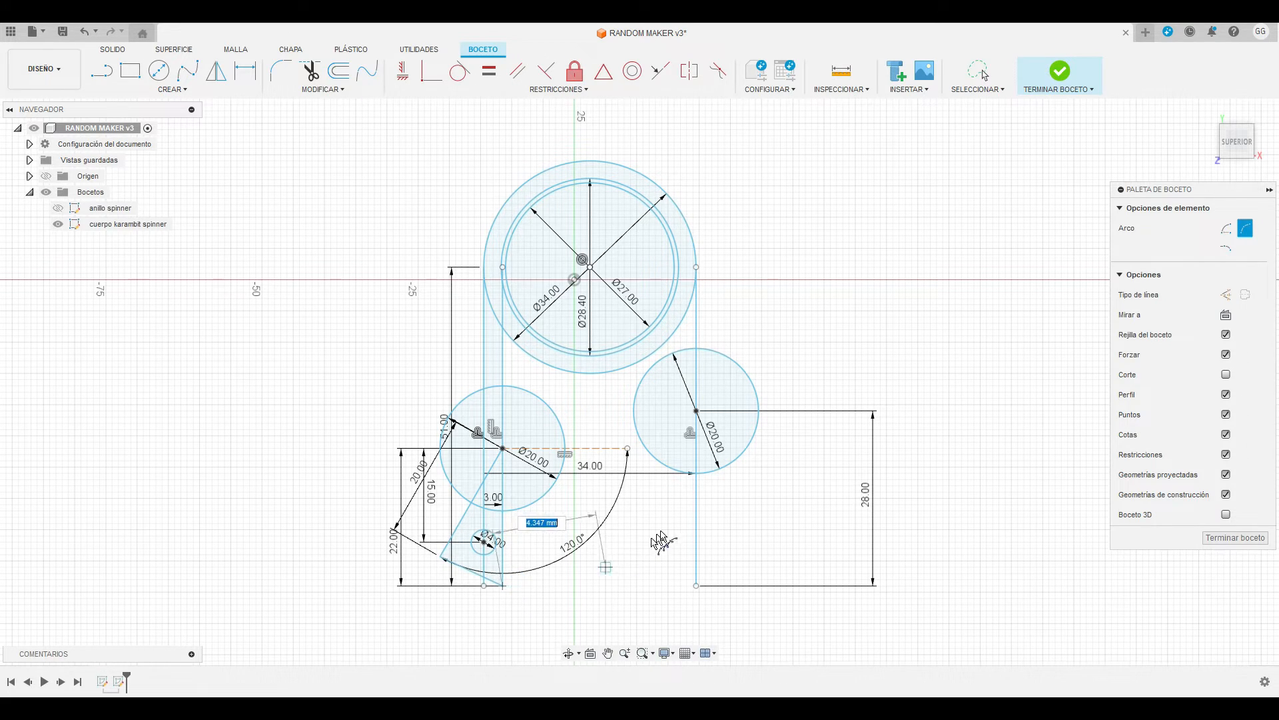
pyautogui.click(697, 474)
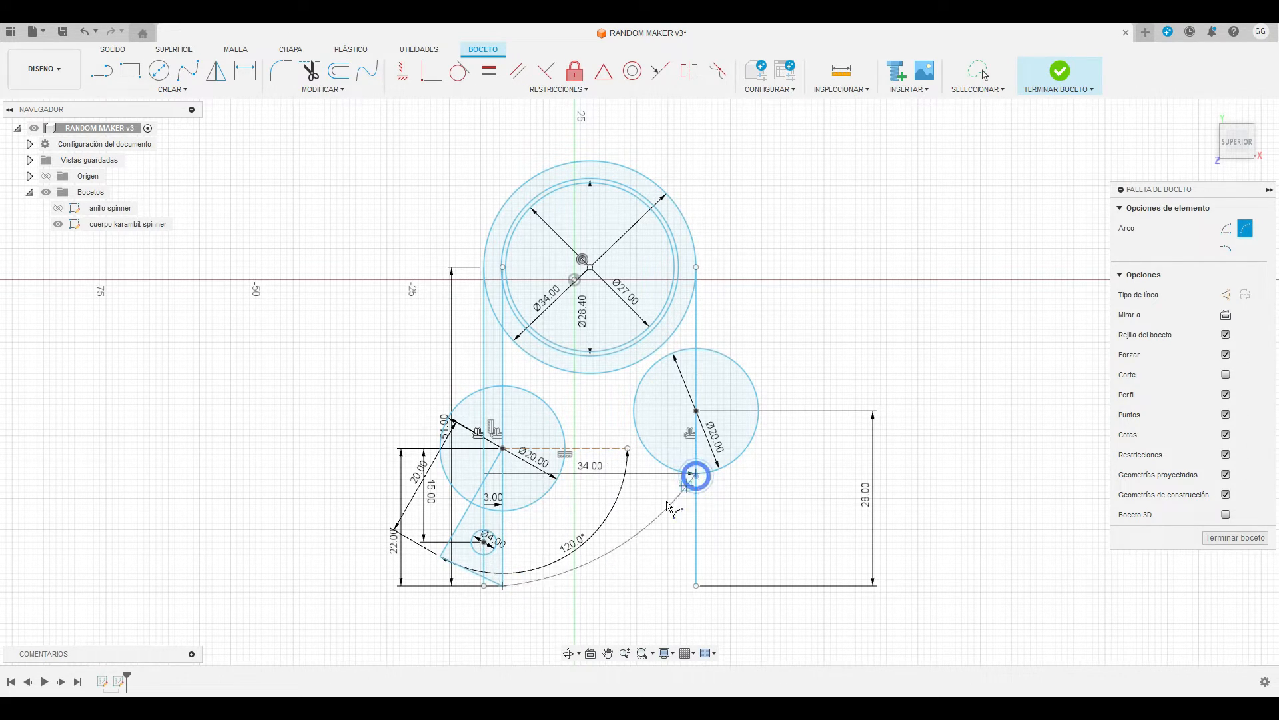
pyautogui.click(606, 561)
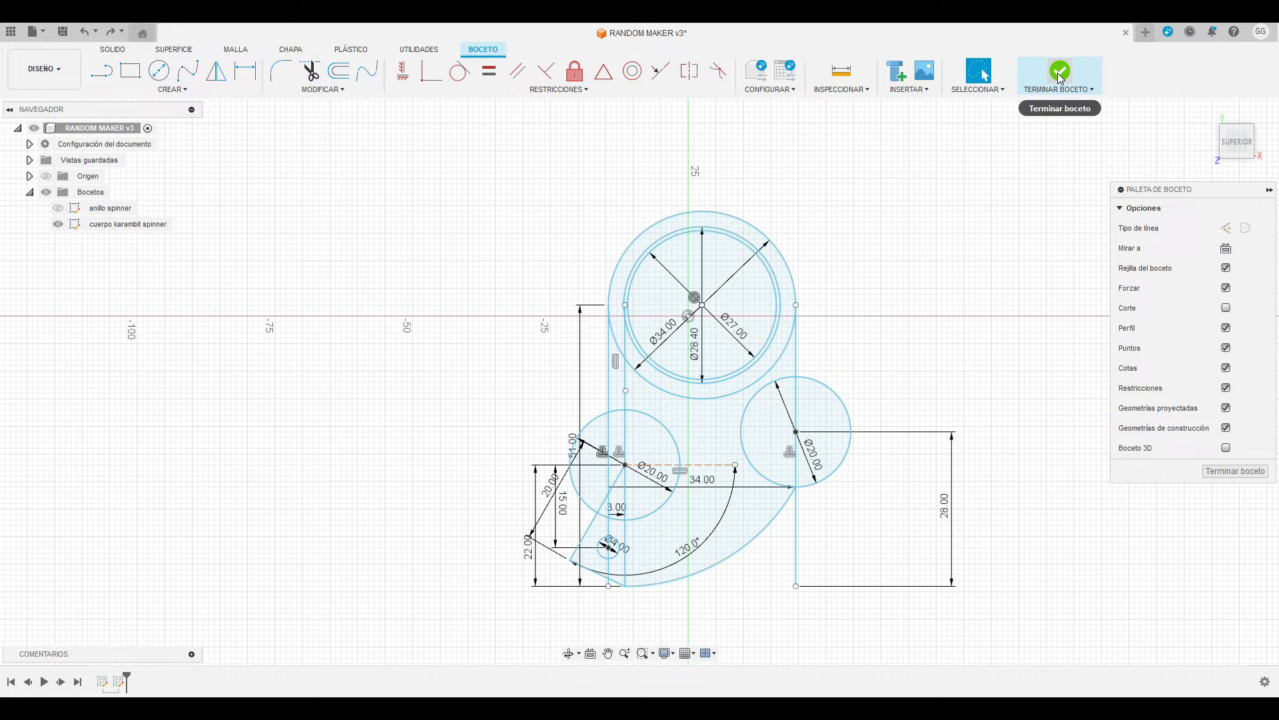
# Finish the body sketch, then hide cuerpo karambit spinner and show the anillo spinner sketch.
pyautogui.click(1060, 71)
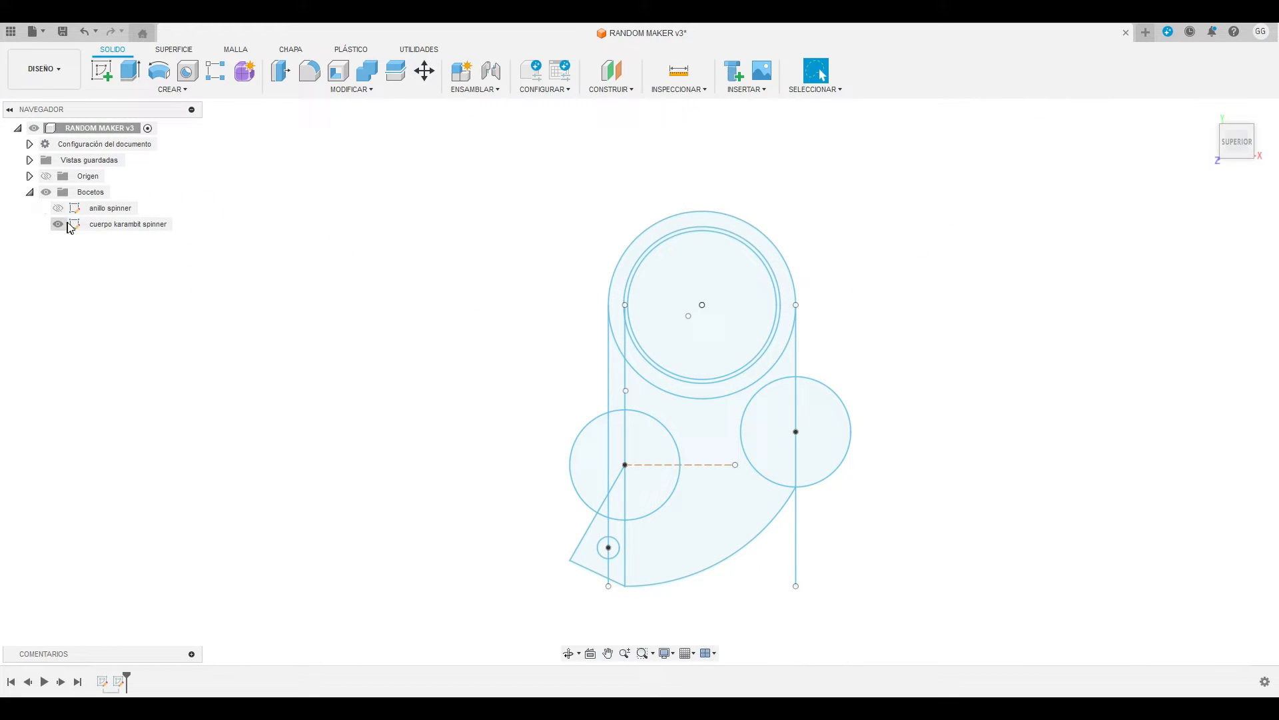
pyautogui.click(58, 224)
pyautogui.click(59, 209)
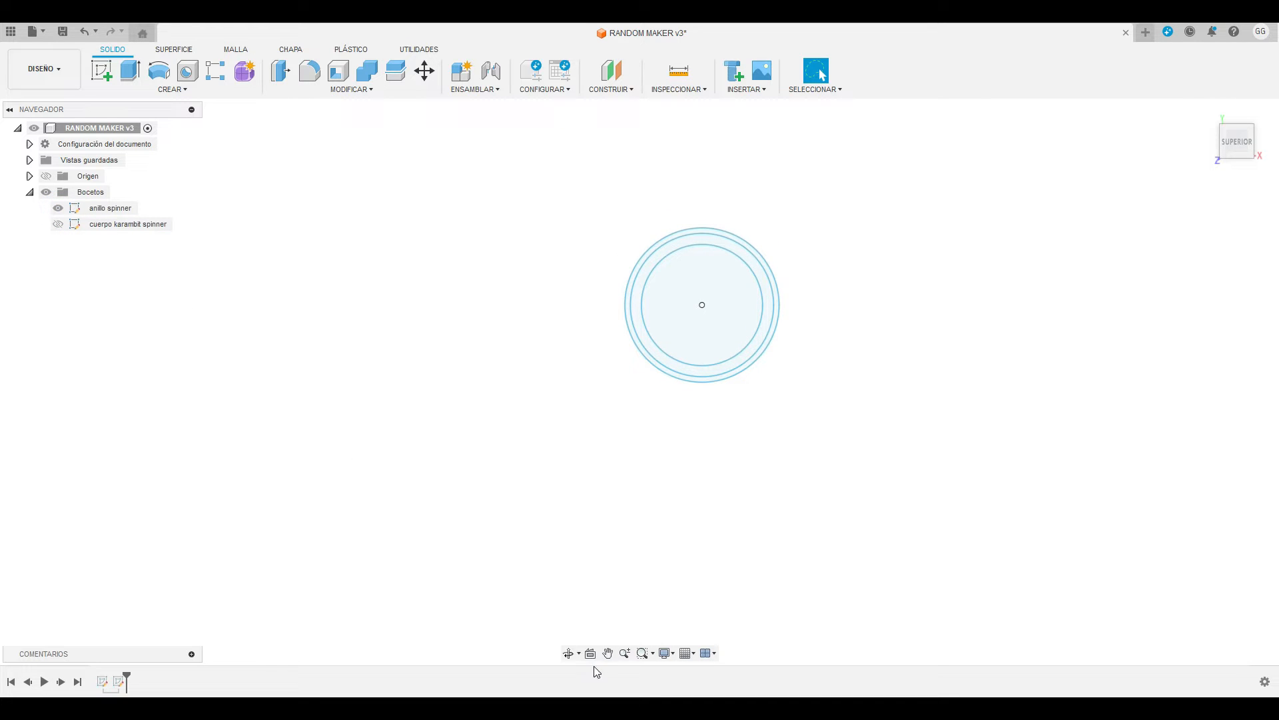
pyautogui.click(569, 653)
pyautogui.moveTo(560, 562); pyautogui.dragTo(626, 375)
pyautogui.scroll(5, 543, 305)
pyautogui.press('Escape')
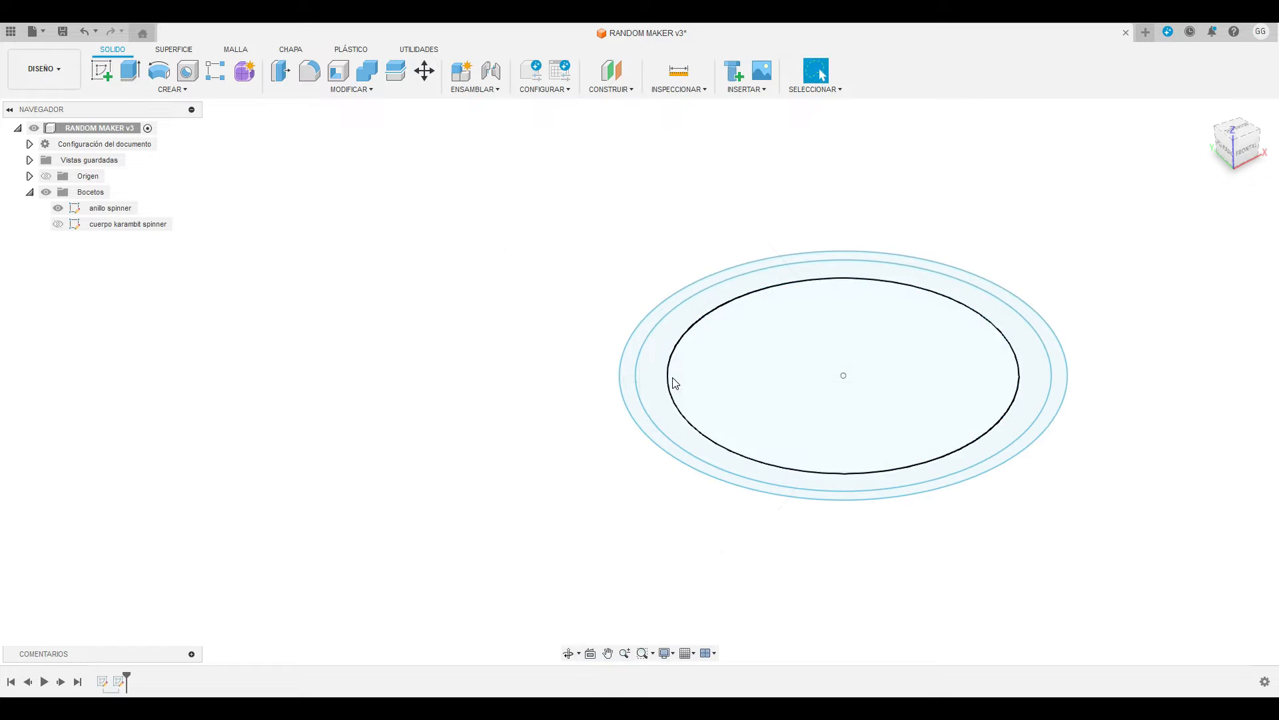
# Extrude the band between the ring sketch's inner and middle circles by -2 mm as a new body.
pyautogui.click(669, 431)
pyautogui.press('e')
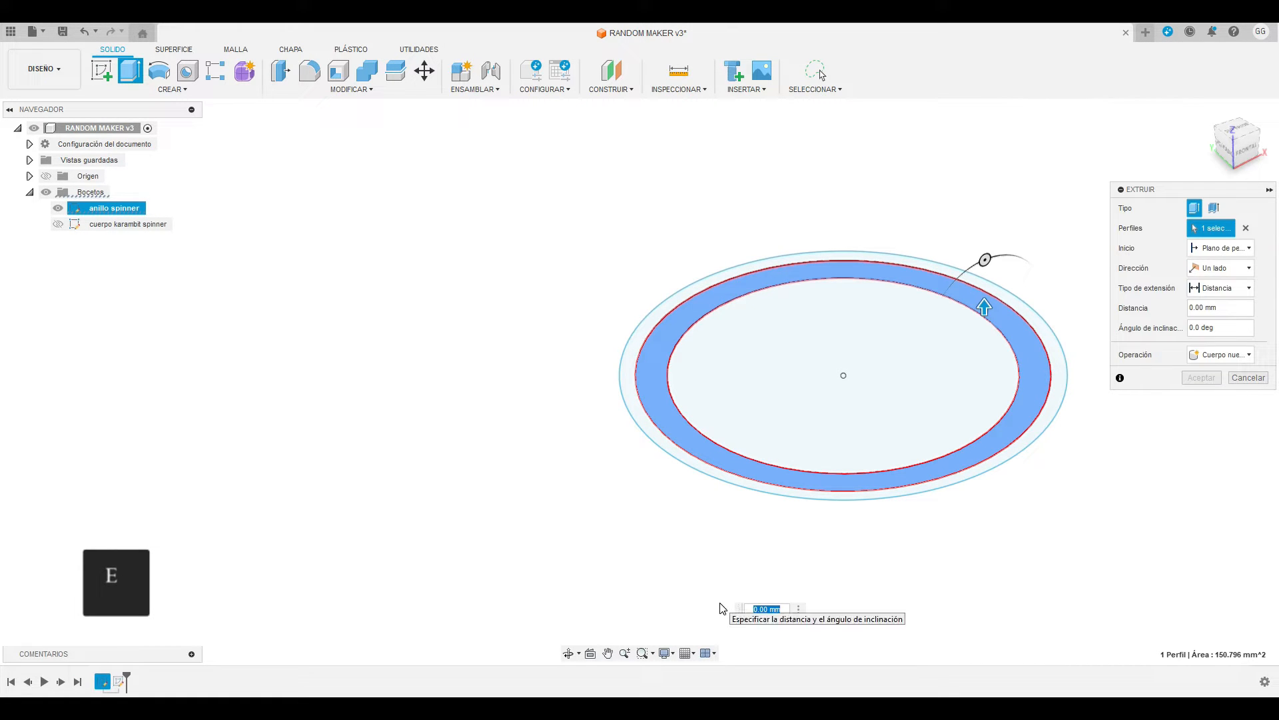
pyautogui.write('-2')
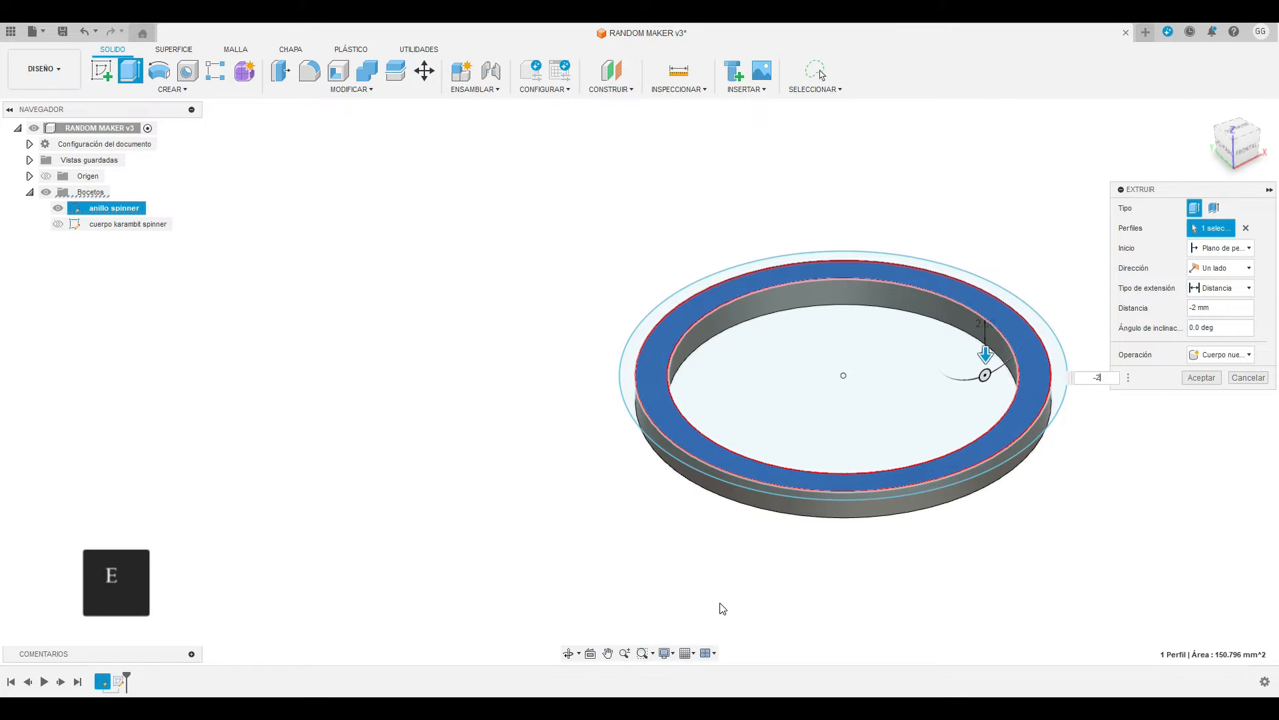
pyautogui.press('Return')
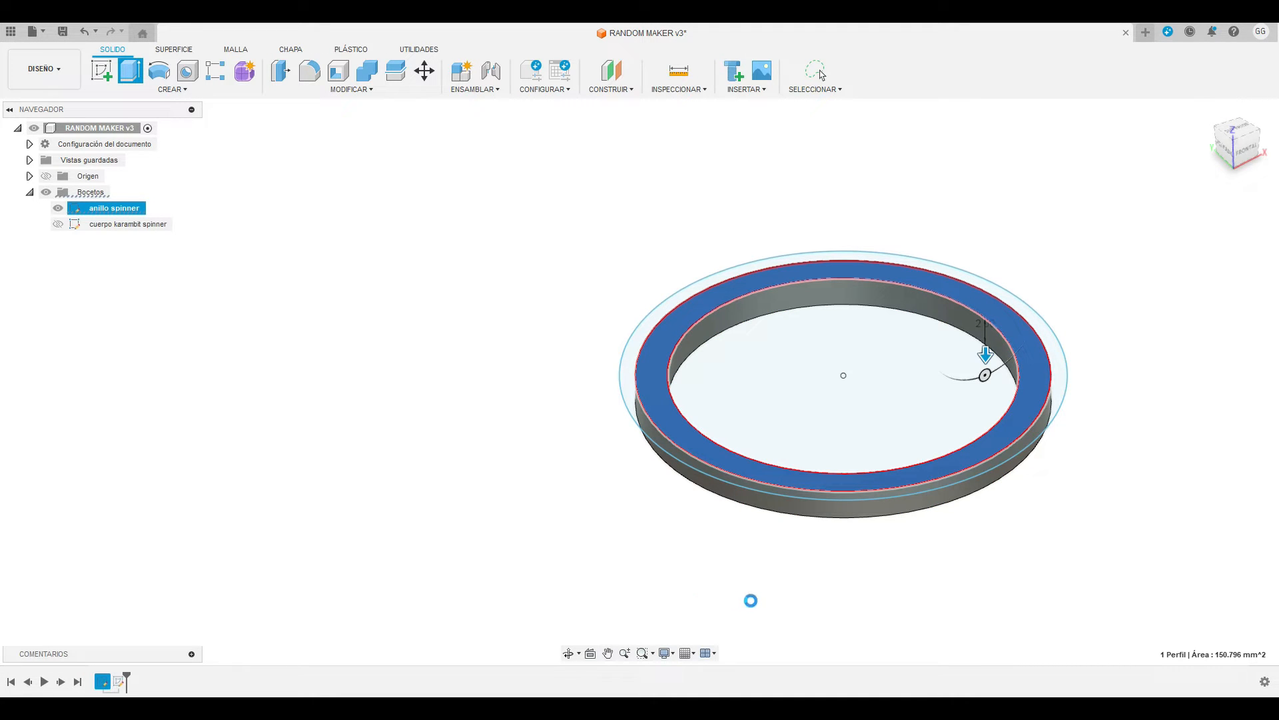
# Extrude the ring body's upper face 4 mm upward.
pyautogui.click(666, 408)
pyautogui.press('e')
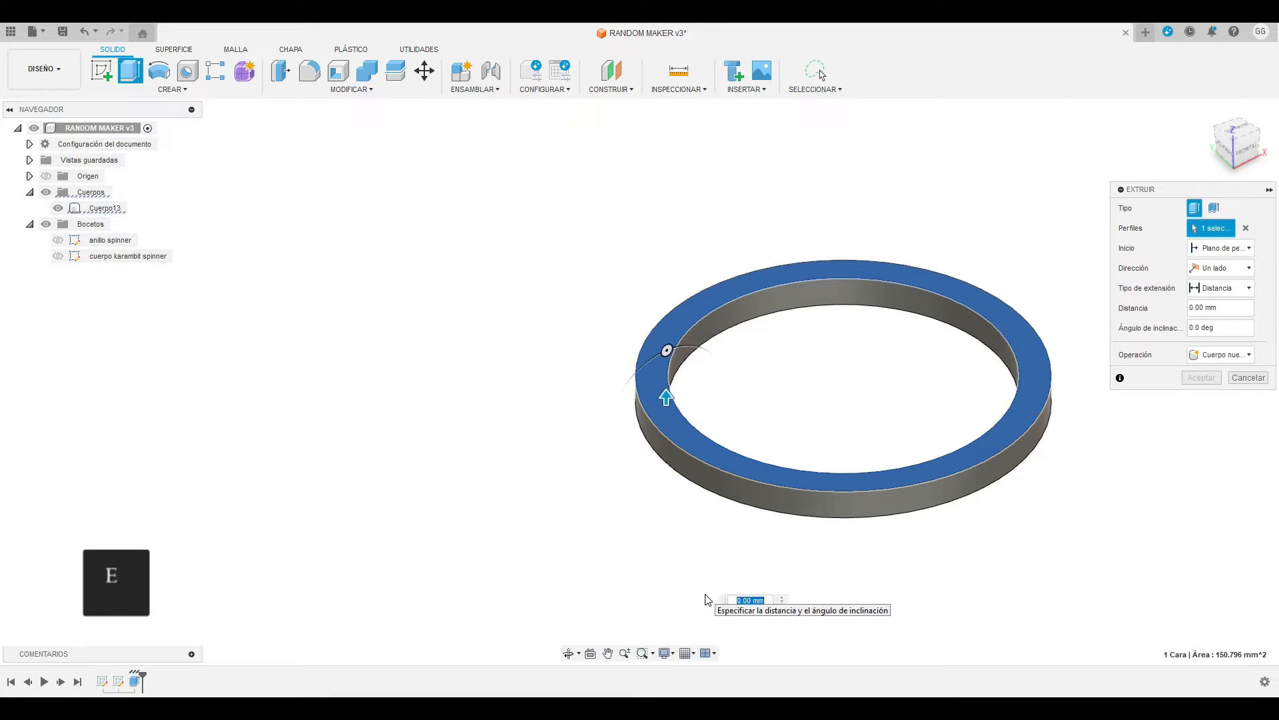
pyautogui.write('4')
pyautogui.press('Return')
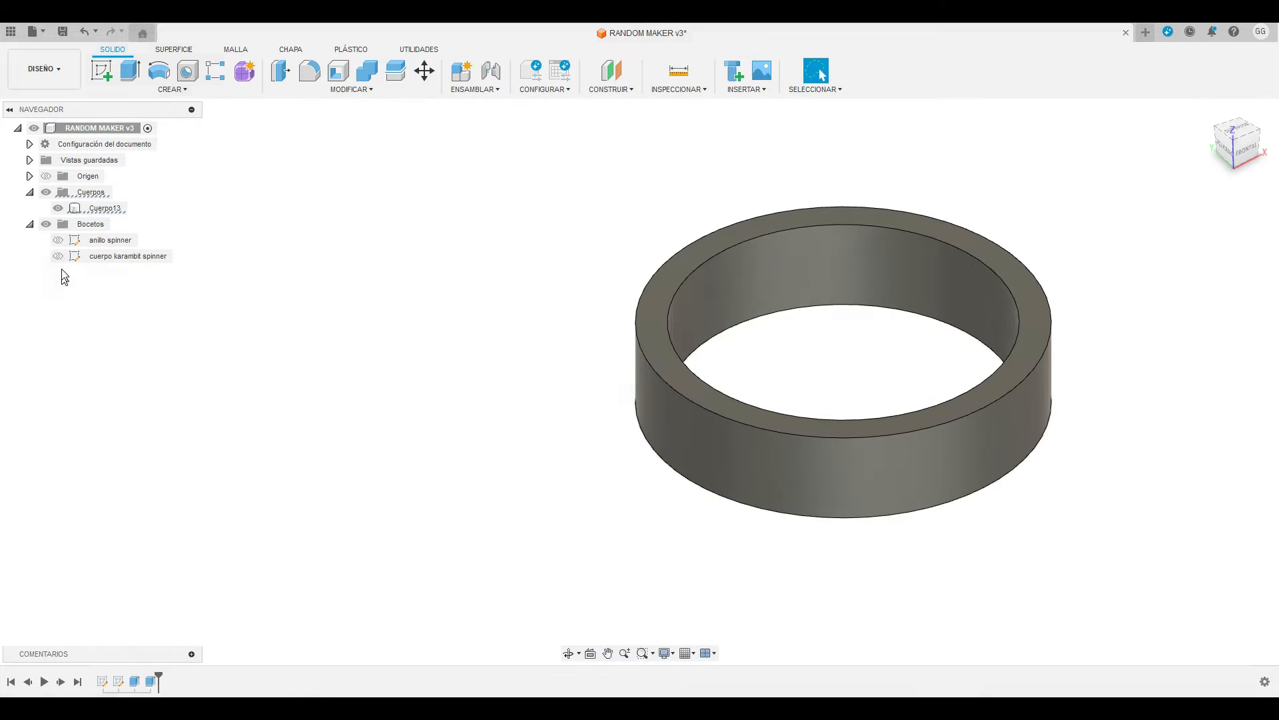
# Show the anillo spinner sketch, extrude its outermost band 2 mm joined to the ring body, and hide the sketch again.
pyautogui.click(58, 240)
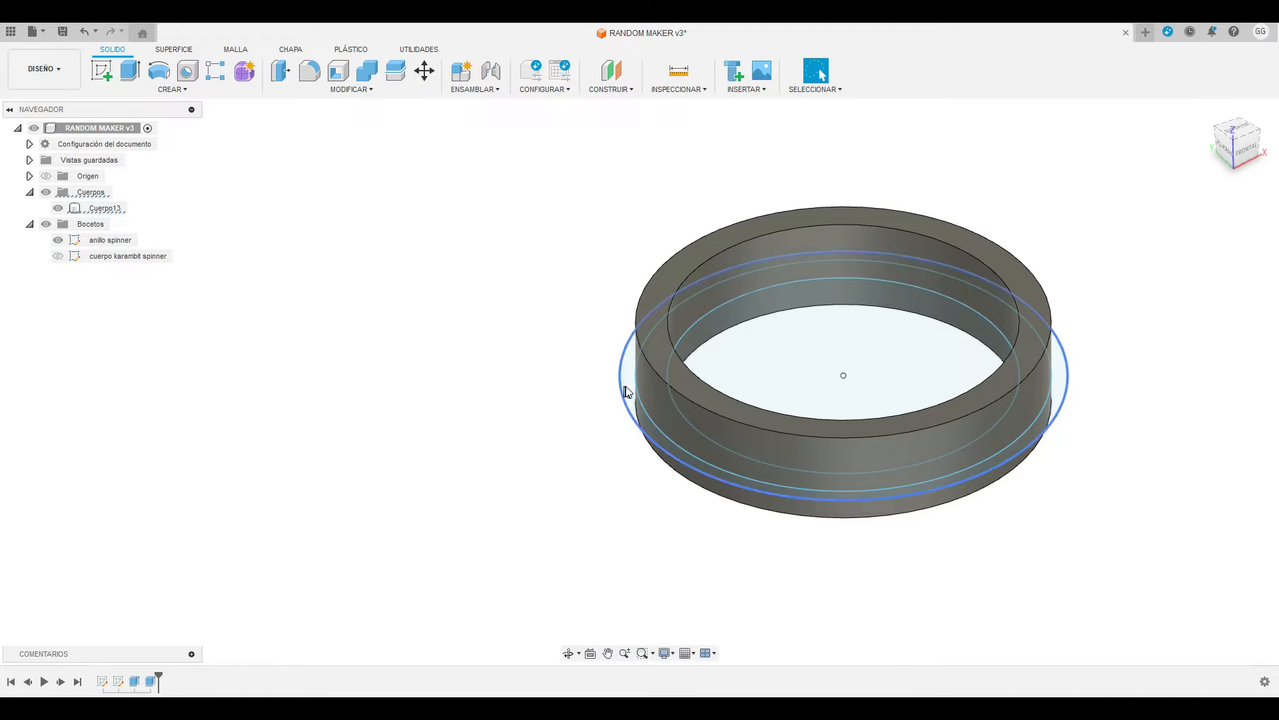
pyautogui.click(627, 385)
pyautogui.press('e')
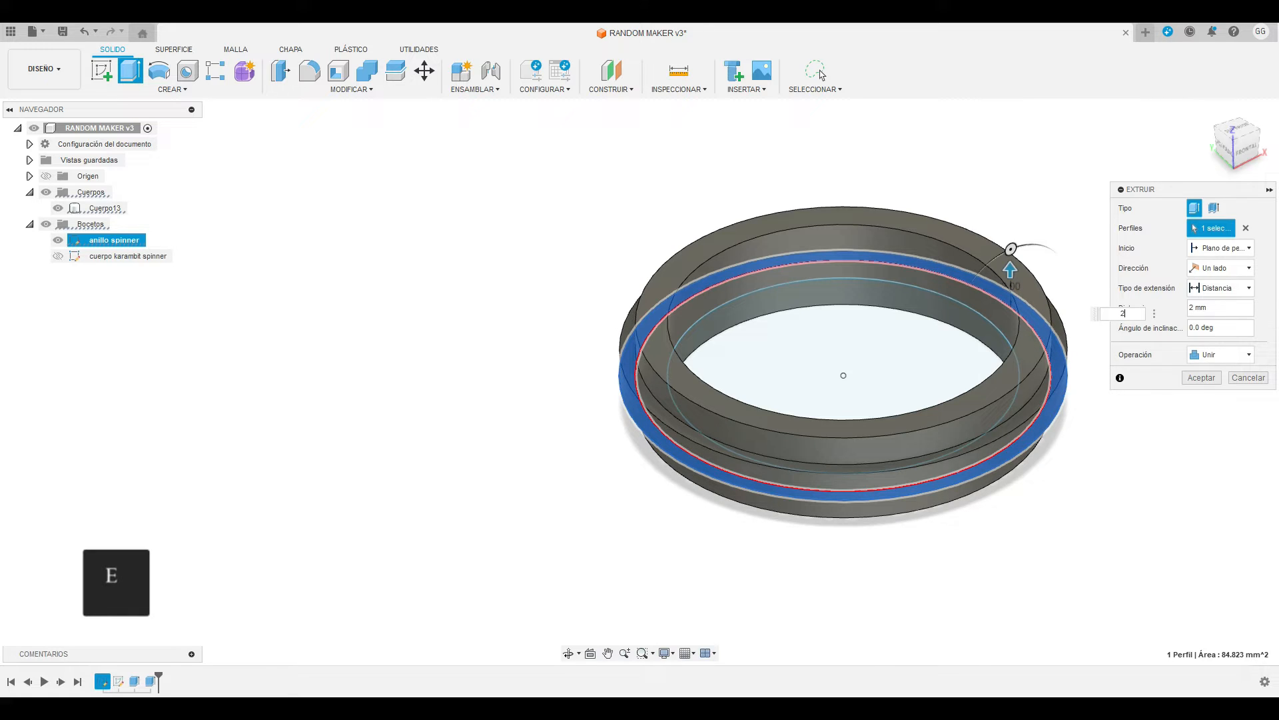
pyautogui.press('Return')
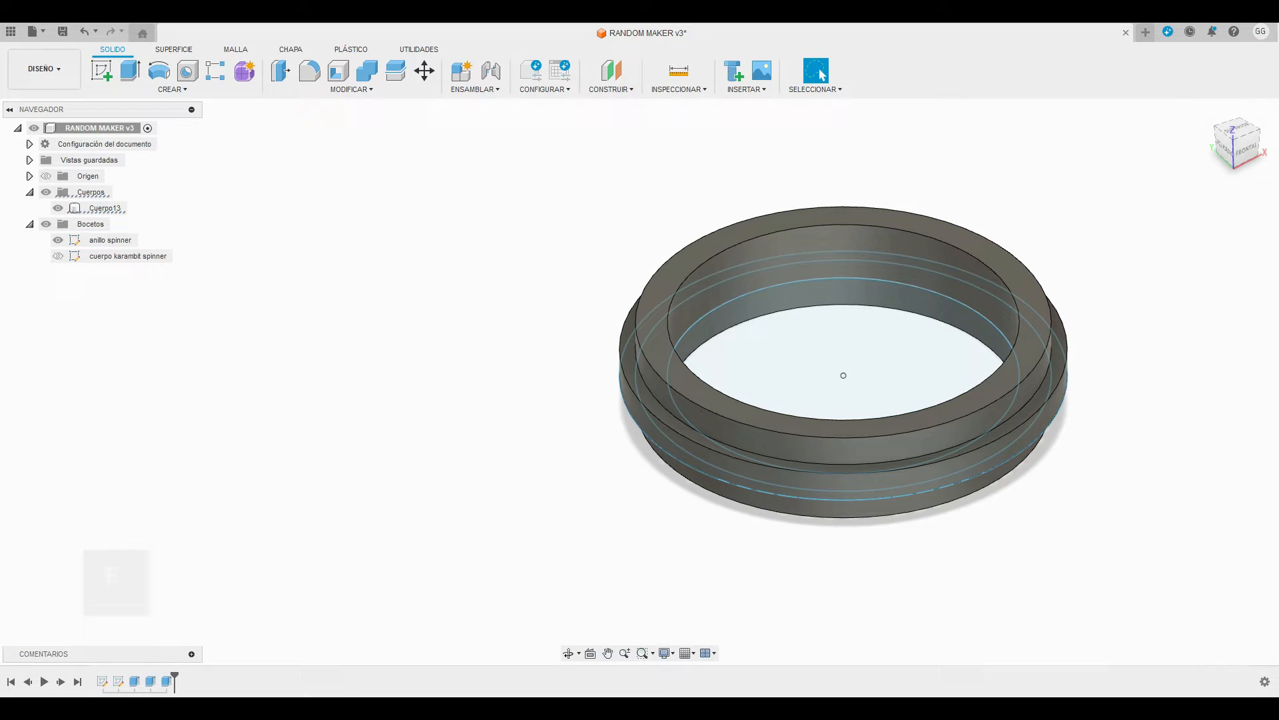
pyautogui.click(58, 240)
# Chamfer the upper and lower outer edges of the ring's protruding flange with an equal distance of 0.5 mm.
pyautogui.scroll(3, 642, 442)
pyautogui.scroll(3, 628, 376)
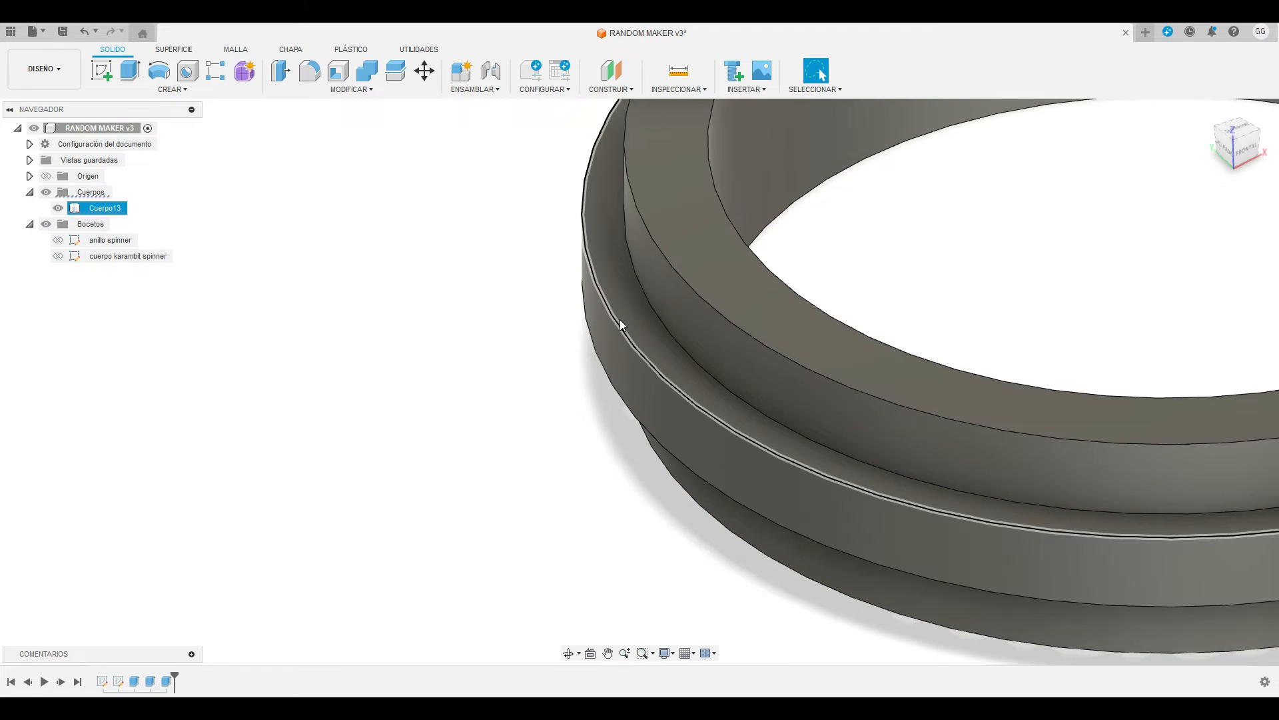
pyautogui.click(620, 323)
pyautogui.keyDown('ctrl'); pyautogui.click(607, 353); pyautogui.keyUp('ctrl')
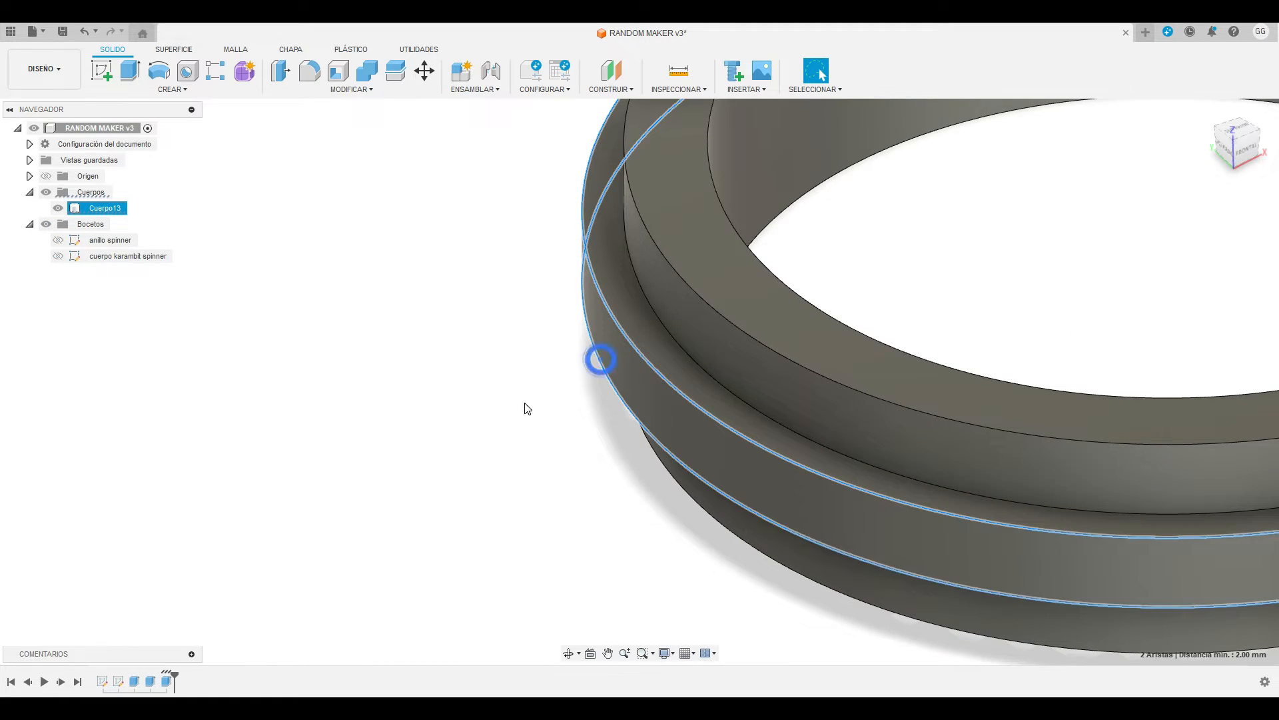
pyautogui.scroll(-3, 527, 400)
pyautogui.click(355, 90)
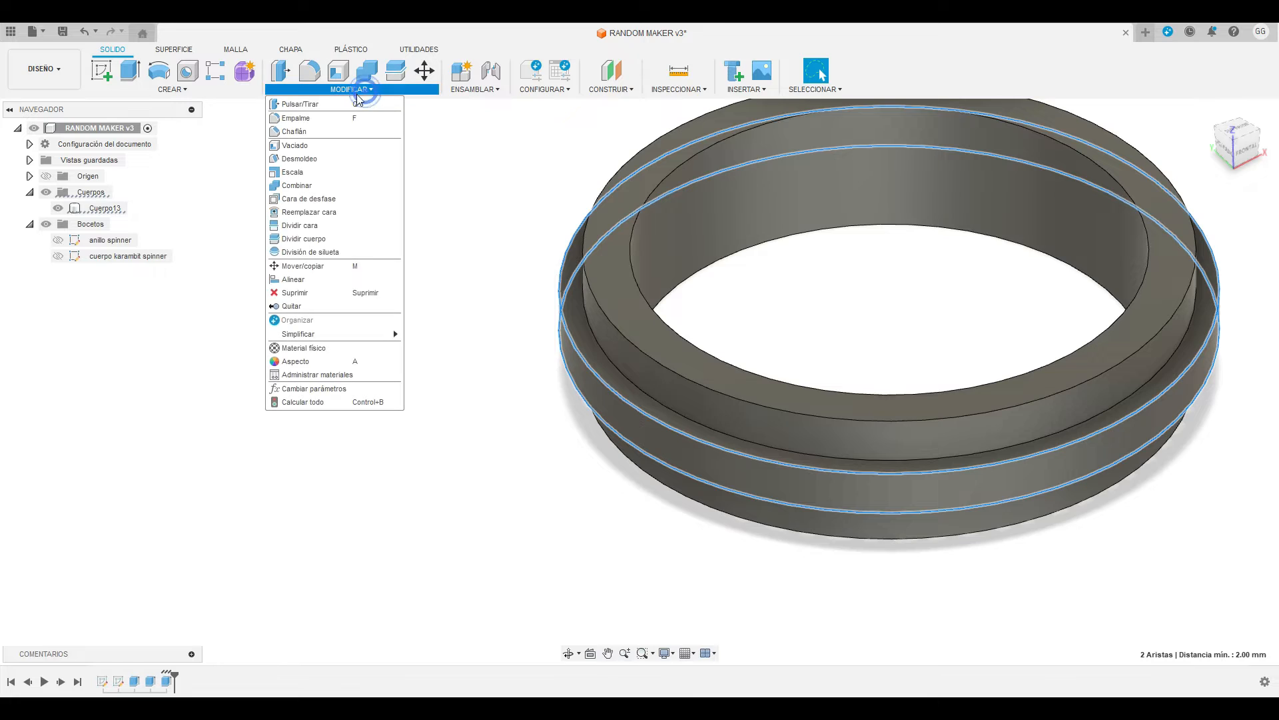
pyautogui.click(327, 131)
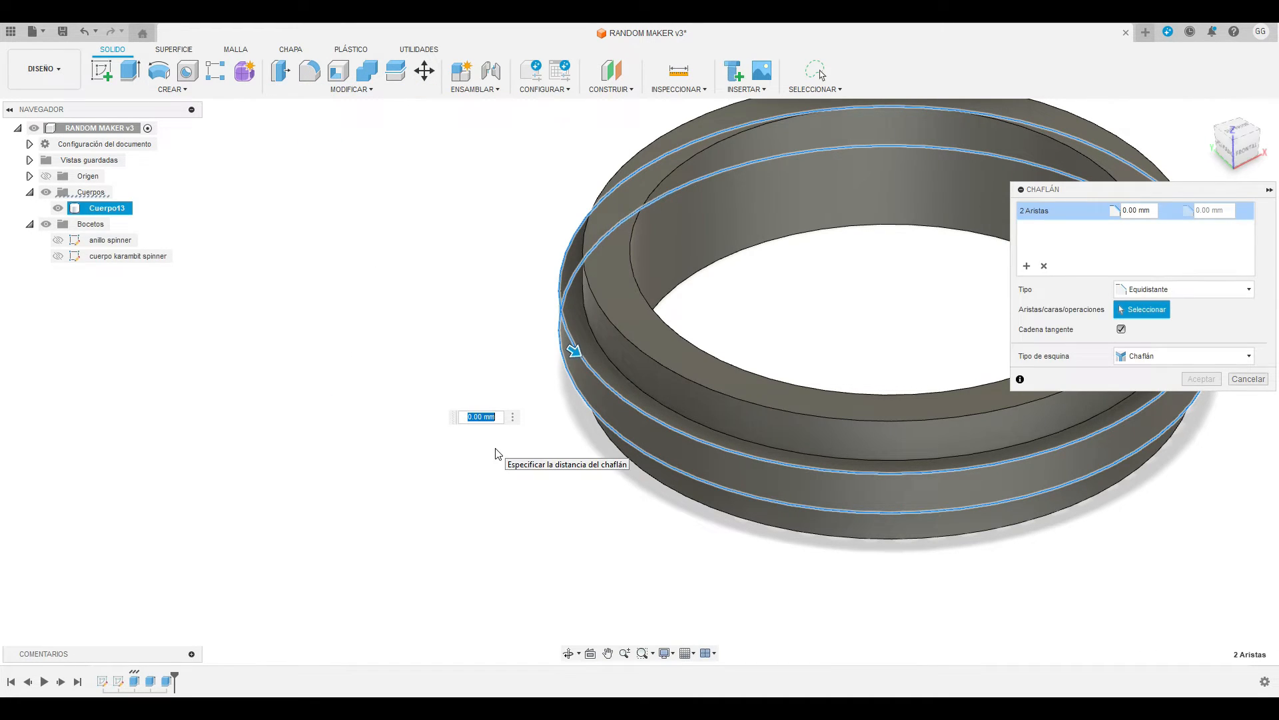
pyautogui.press('BackSpace')
pyautogui.write('.5')
pyautogui.press('Return')
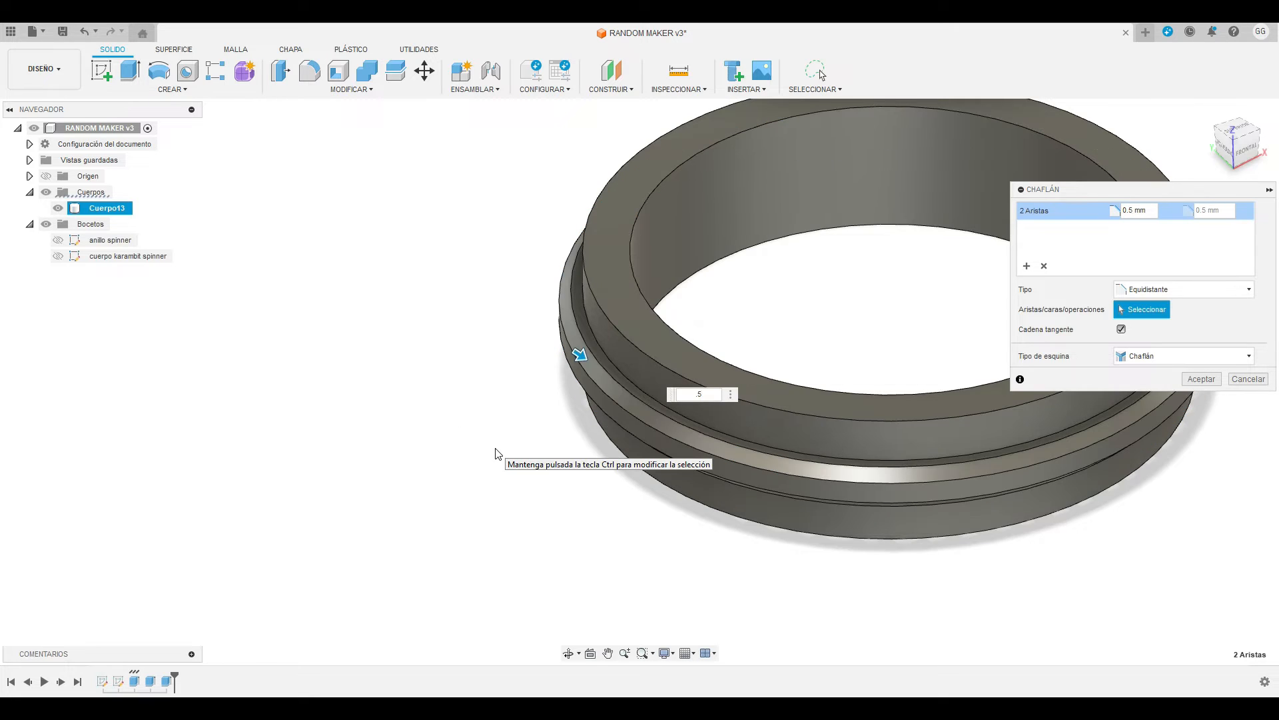
pyautogui.press('Return')
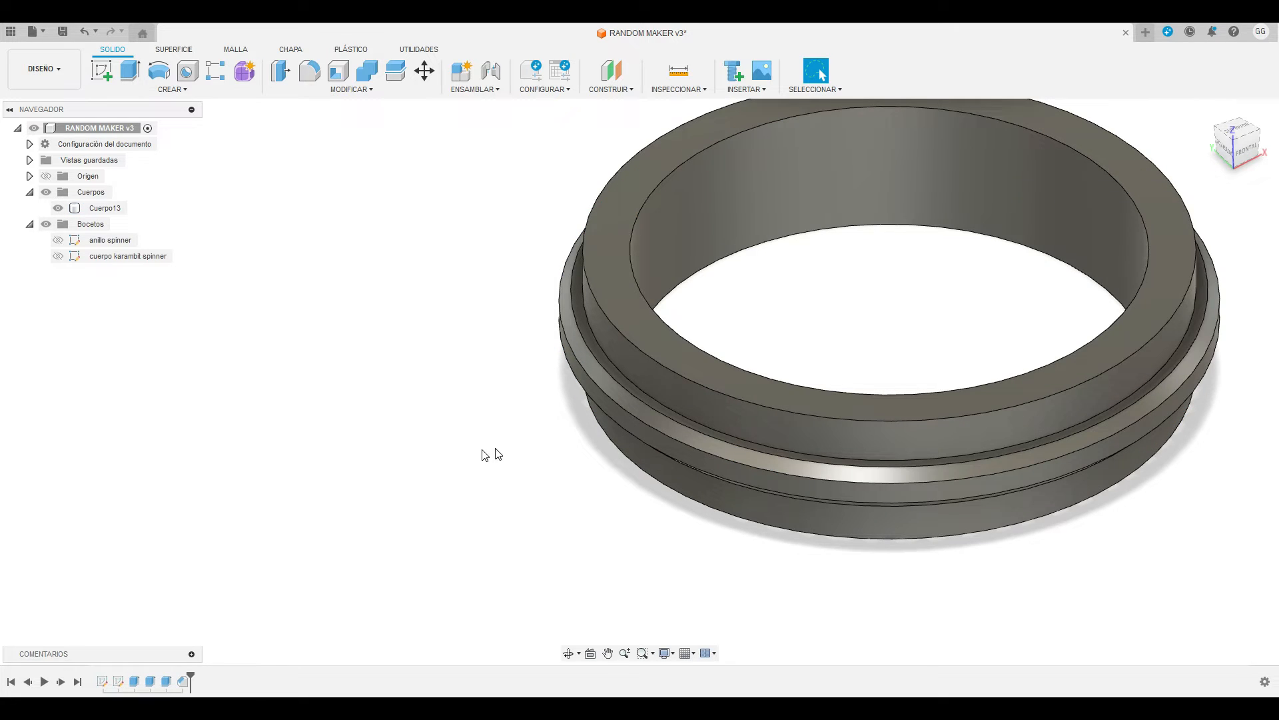
# Fillet the ring body's top and bottom outer circular edges with a constant radius.
pyautogui.click(607, 321)
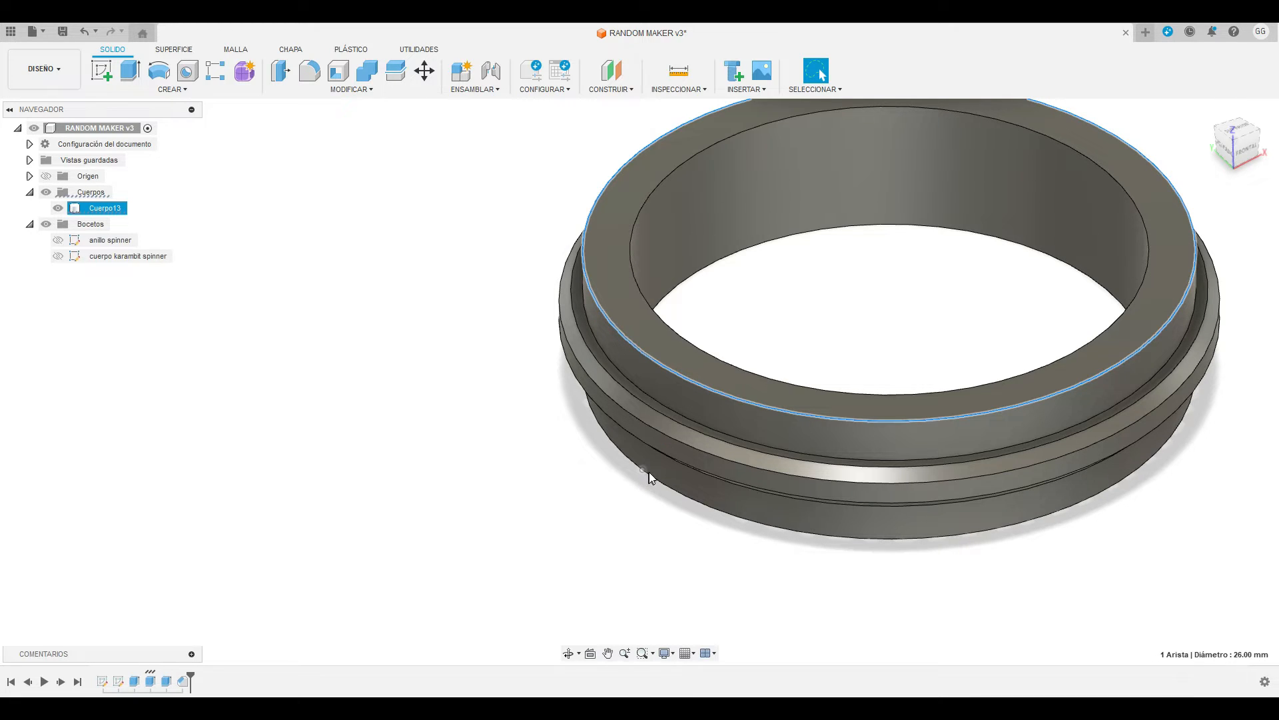
pyautogui.keyDown('shift'); pyautogui.click(649, 471); pyautogui.keyUp('shift')
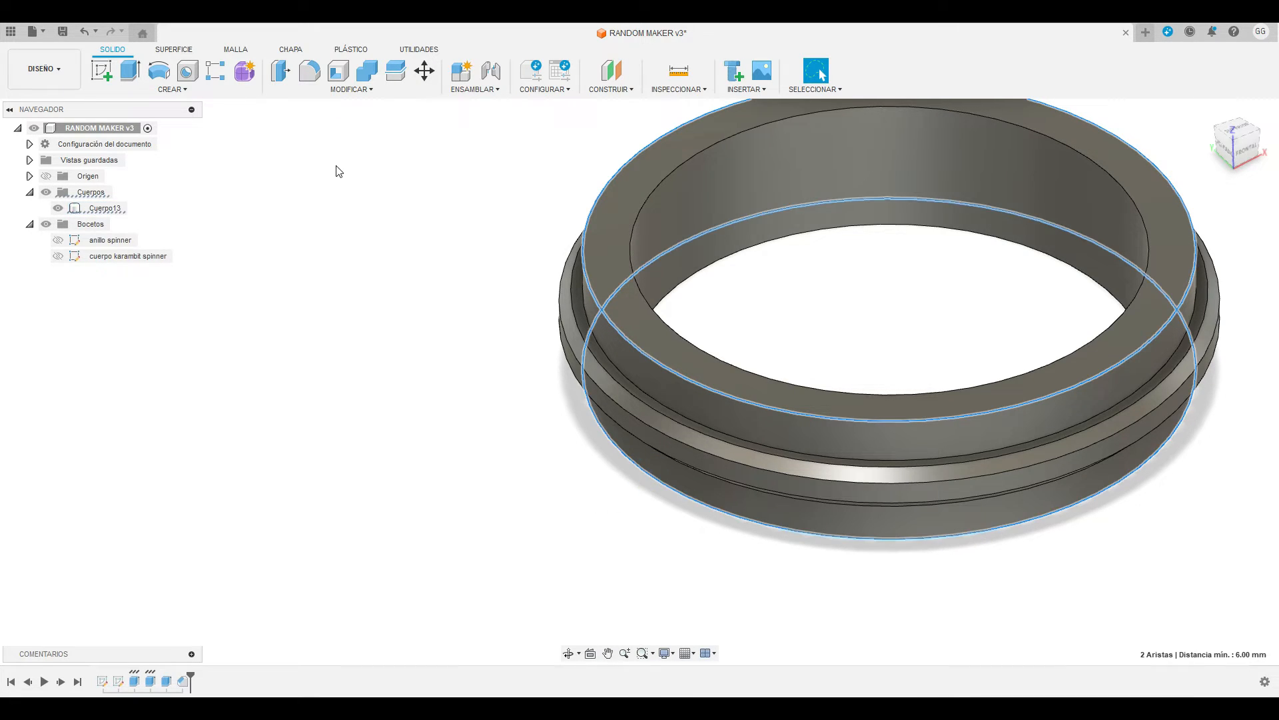
pyautogui.click(310, 70)
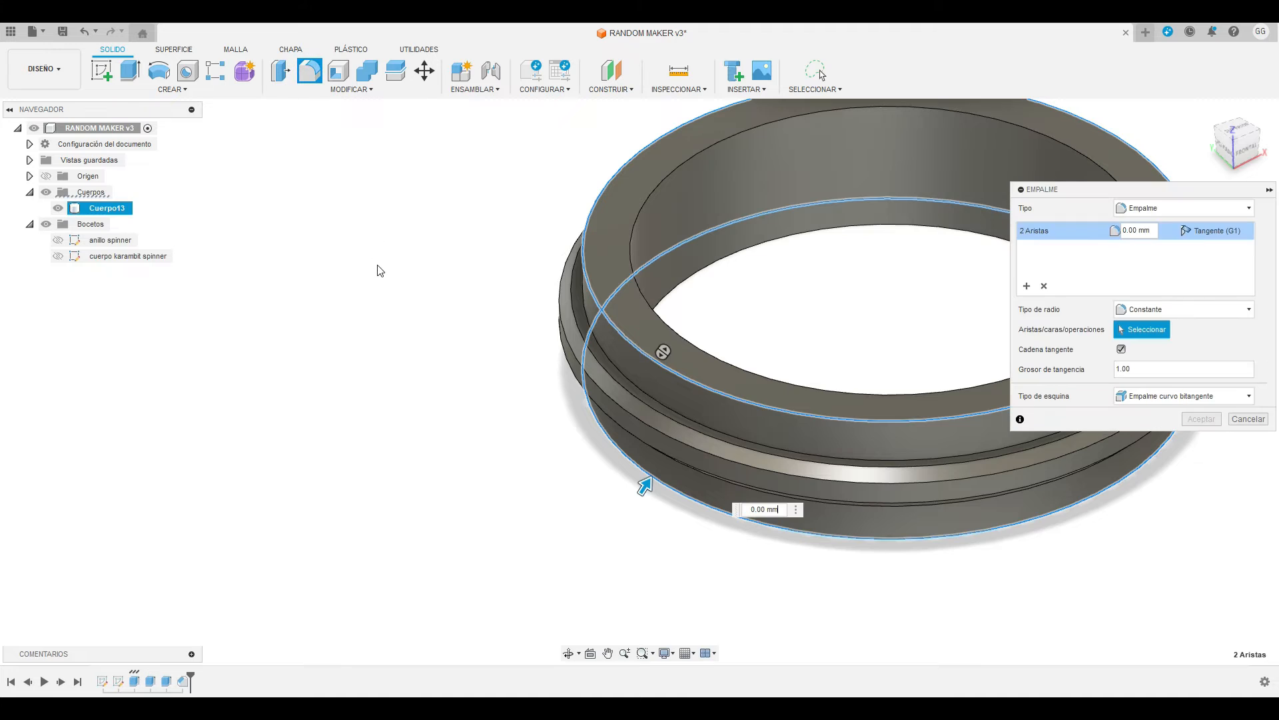
pyautogui.press('BackSpace')
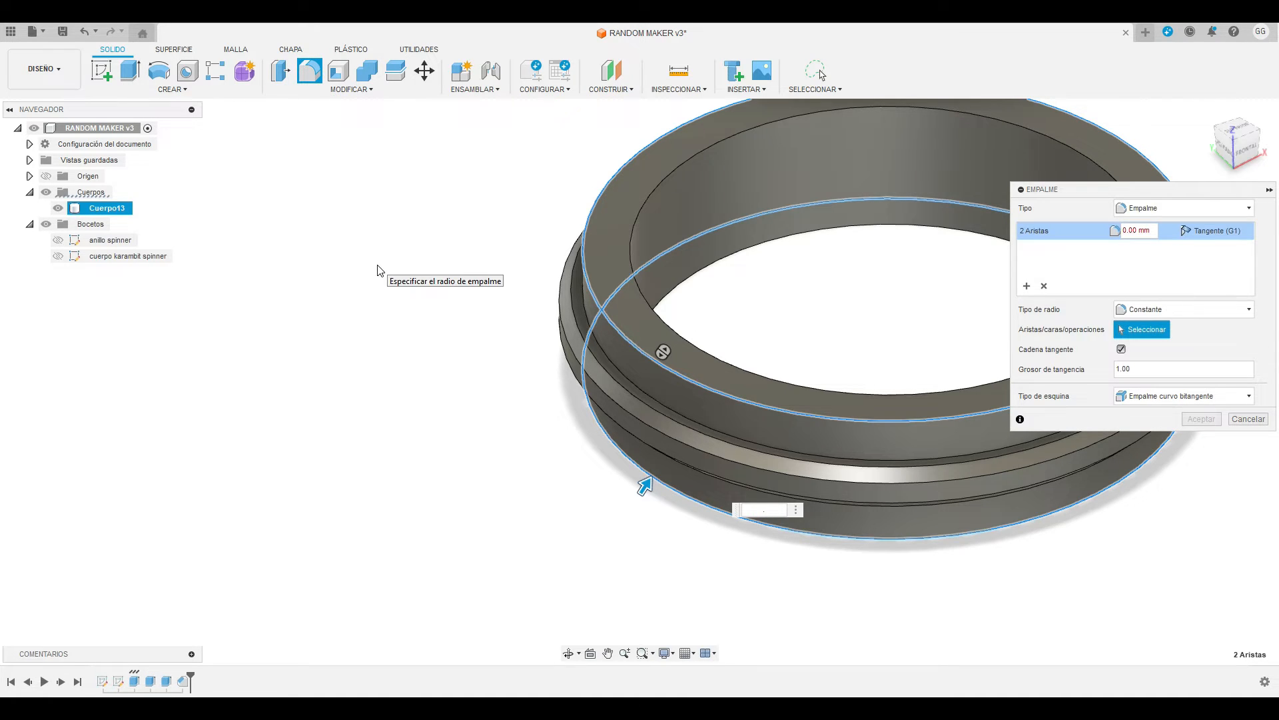
pyautogui.press('Return')
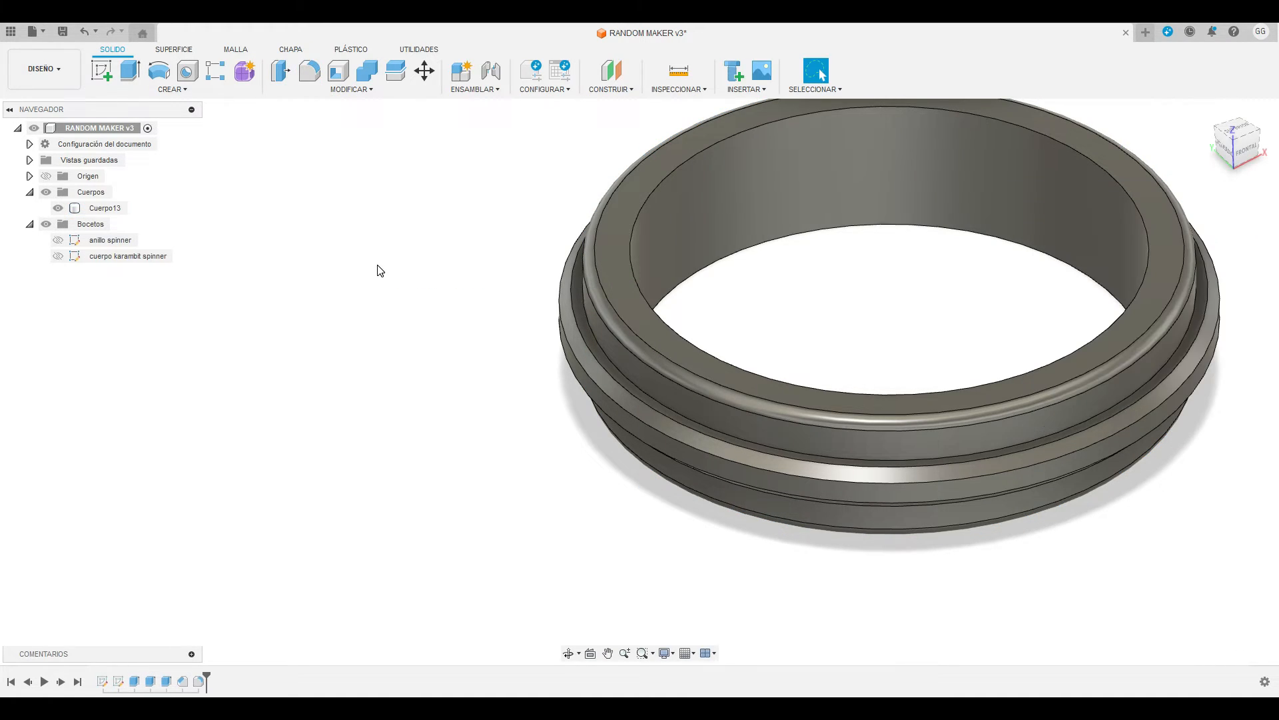
# Rename the ring body as anillo spinner.
pyautogui.scroll(-4, 578, 305)
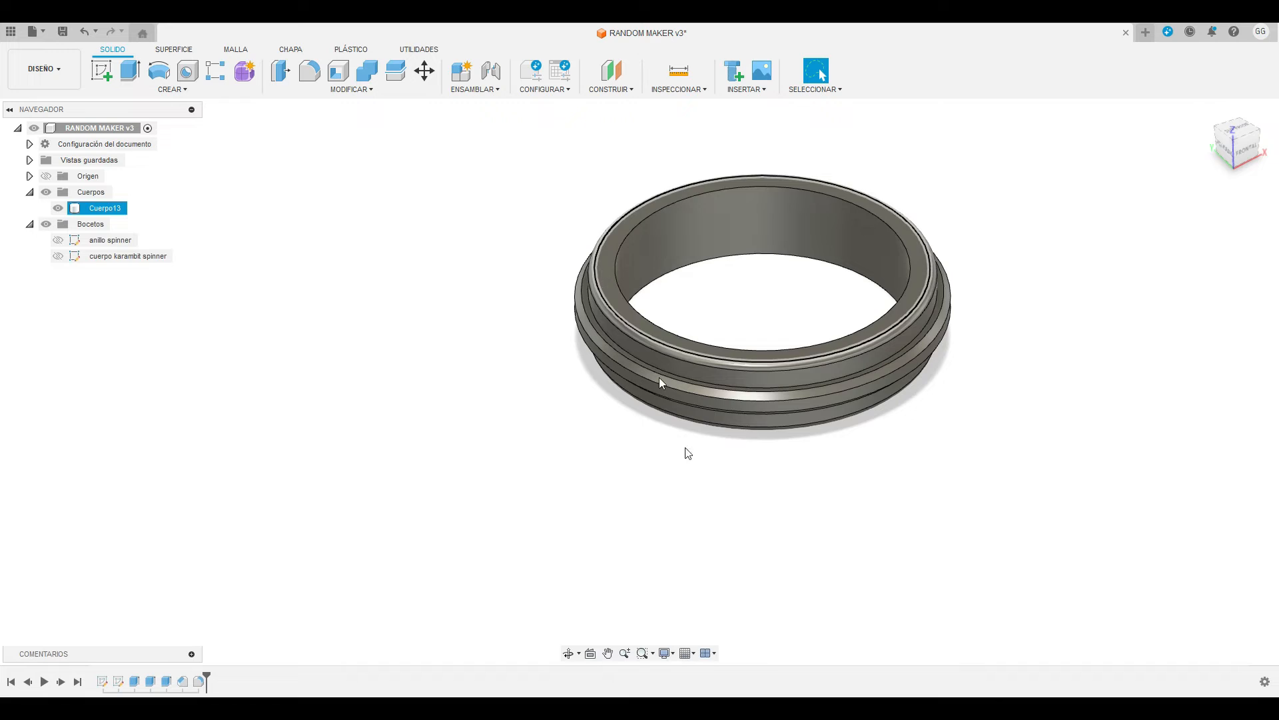
pyautogui.click(572, 652)
pyautogui.moveTo(580, 623); pyautogui.dragTo(663, 555)
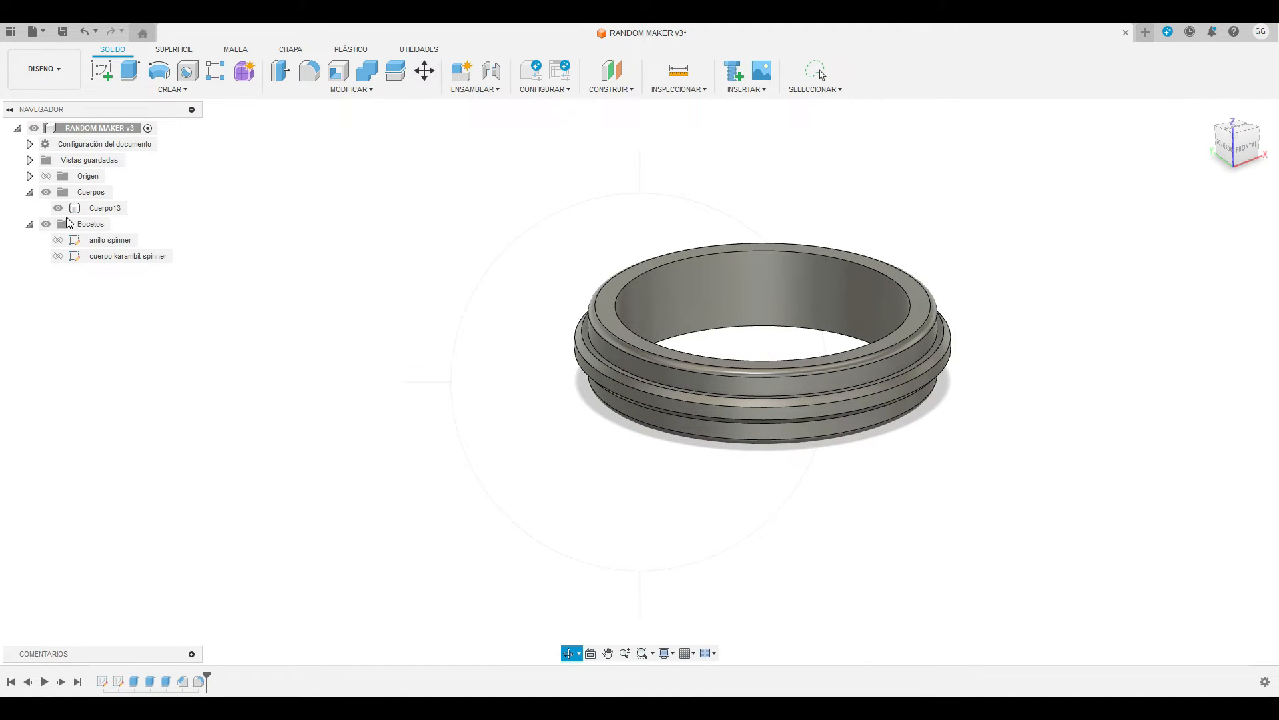
pyautogui.click(110, 209)
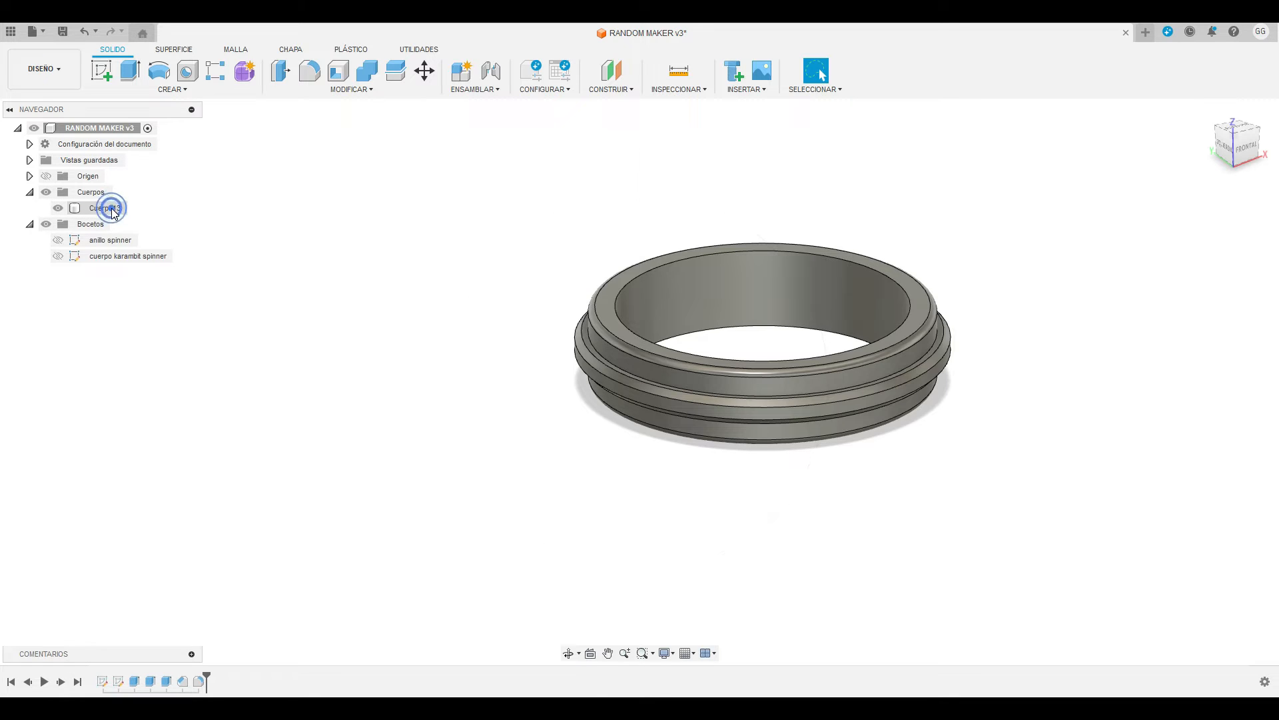
pyautogui.click(110, 208)
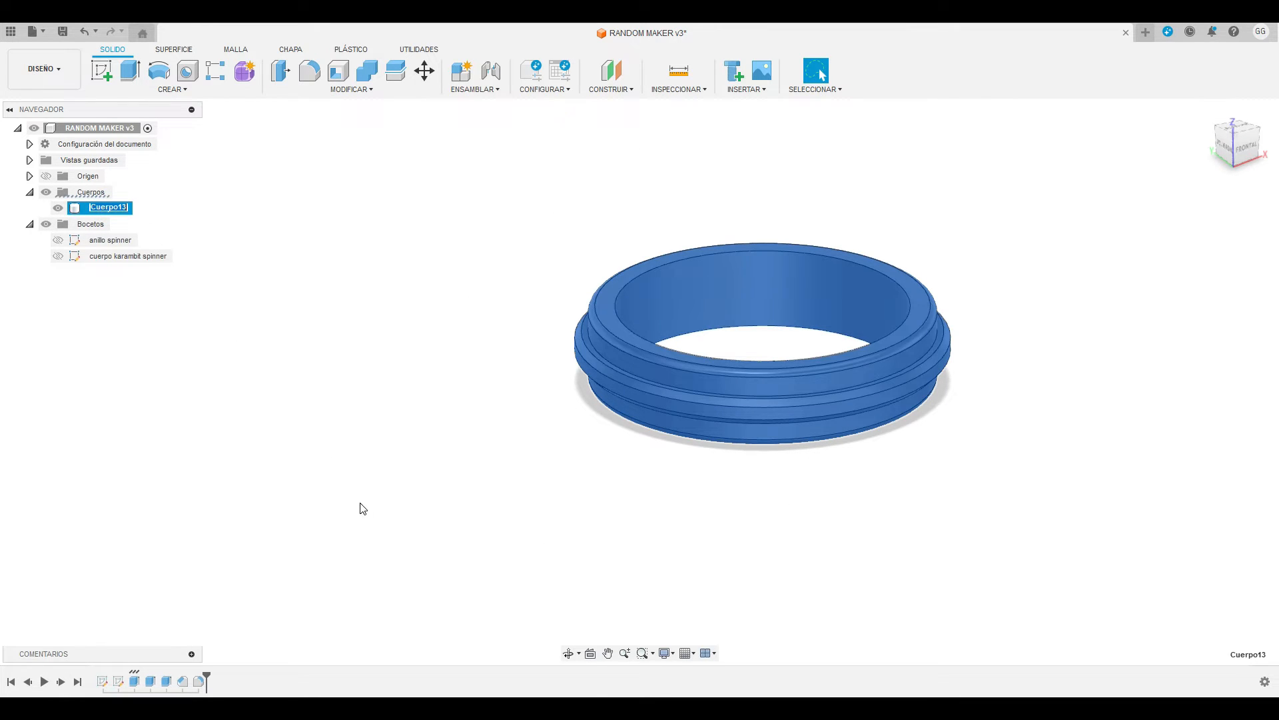
pyautogui.write('anillo spinner')
pyautogui.press('Return')
pyautogui.click(360, 421)
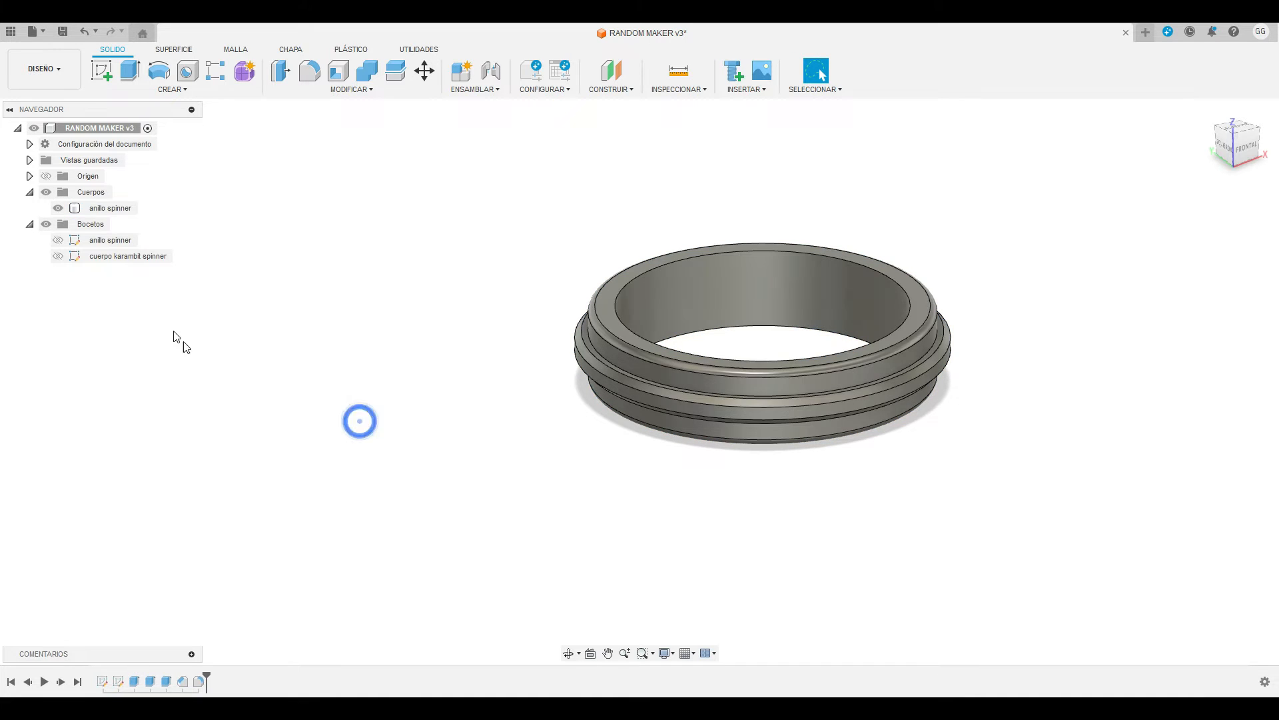
# Hide the anillo spinner body and show the cuerpo karambit spinner sketch.
pyautogui.click(58, 208)
pyautogui.click(58, 256)
pyautogui.click(57, 256)
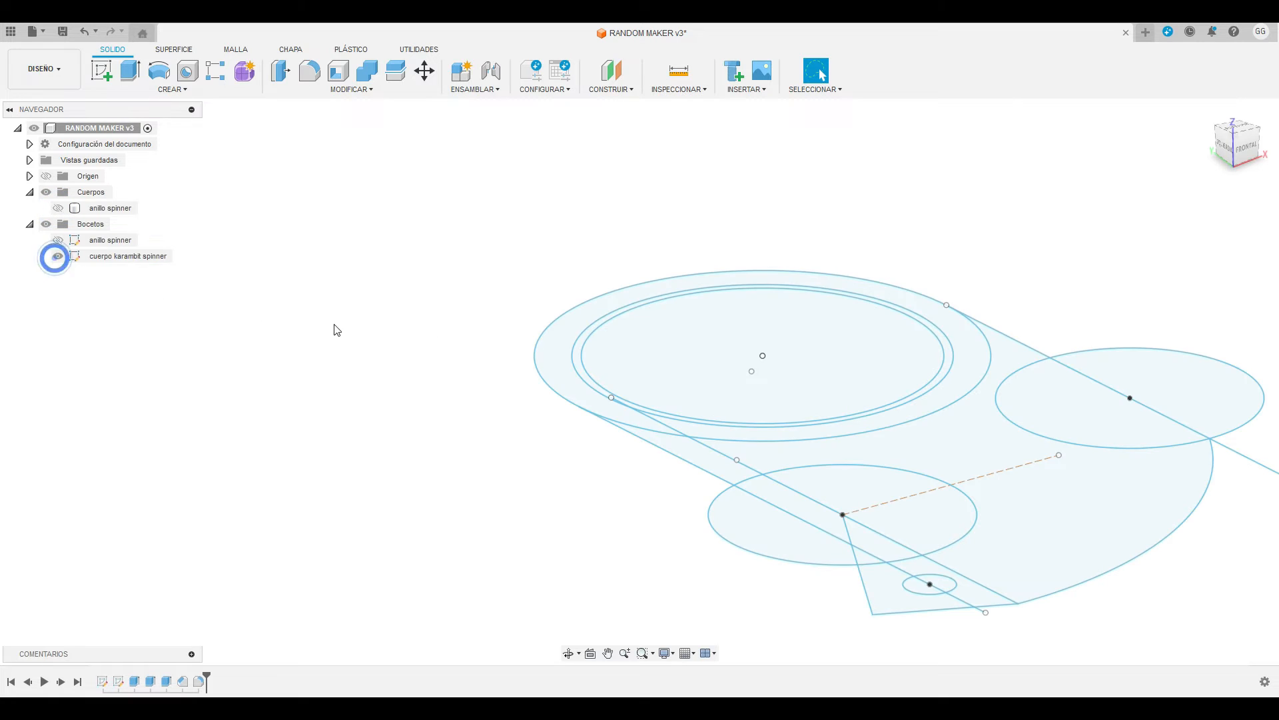
pyautogui.click(568, 653)
pyautogui.moveTo(614, 603); pyautogui.dragTo(554, 594)
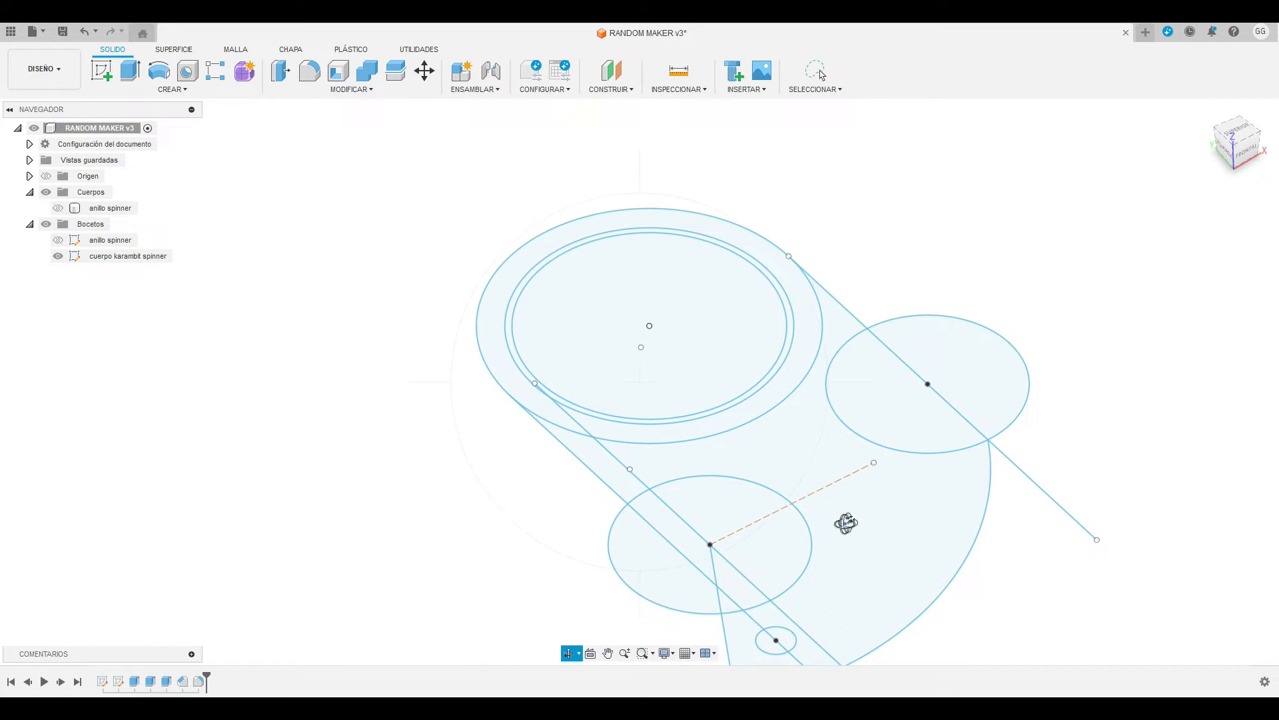
pyautogui.moveTo(846, 523); pyautogui.dragTo(785, 548)
pyautogui.scroll(-3, 781, 518)
pyautogui.scroll(2, 780, 521)
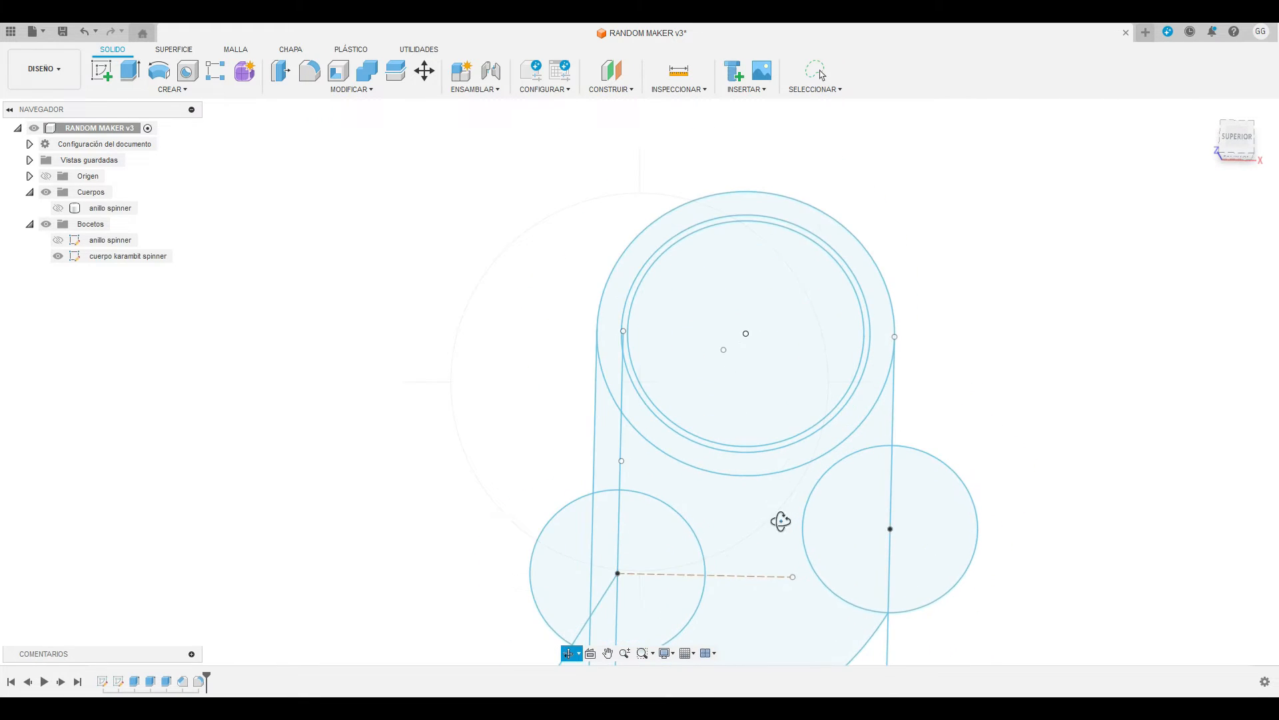
pyautogui.scroll(2, 781, 521)
pyautogui.press('Escape')
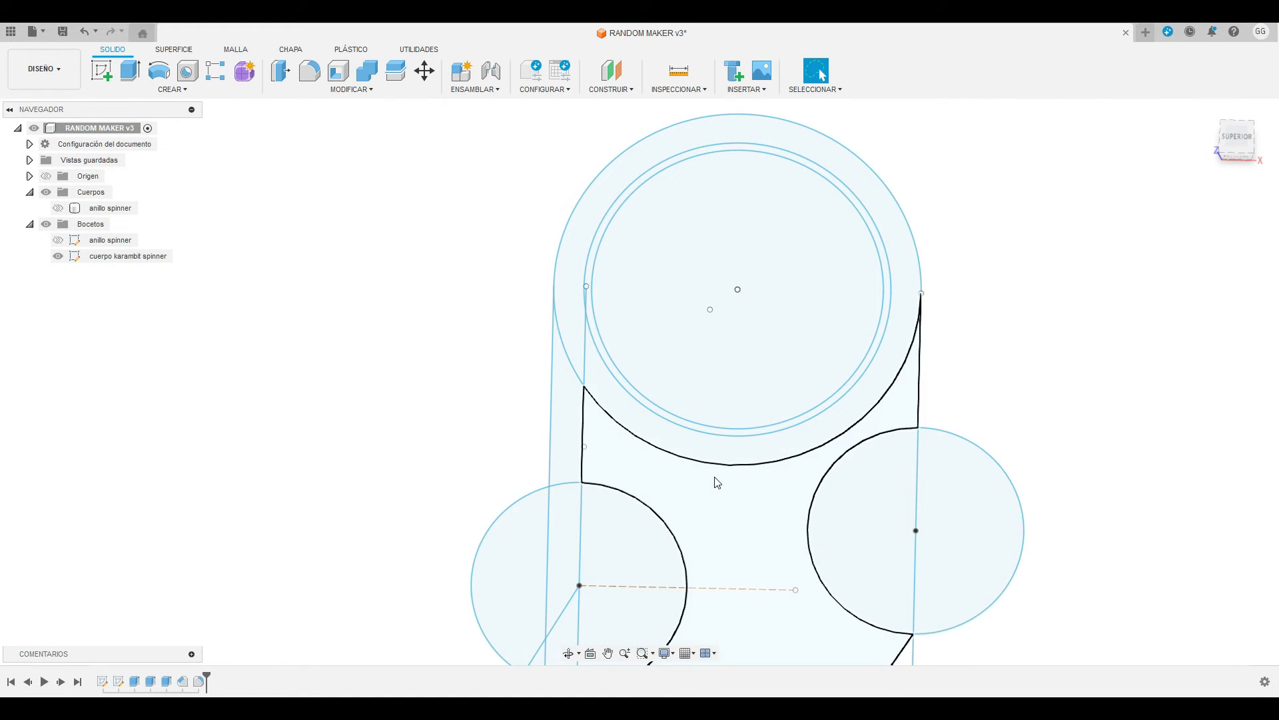
pyautogui.click(702, 451)
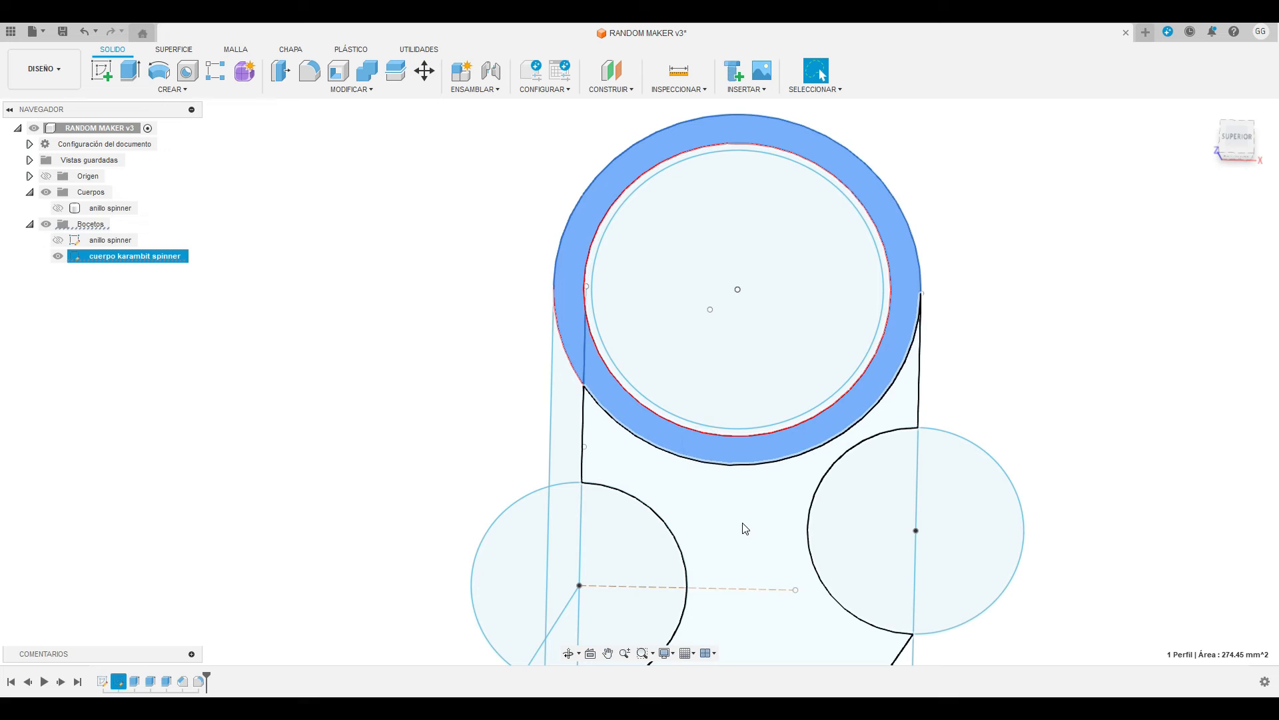
pyautogui.keyDown('shift'); pyautogui.click(742, 522); pyautogui.keyUp('shift')
pyautogui.scroll(-3, 703, 409)
pyautogui.scroll(-1, 702, 427)
pyautogui.scroll(5, 656, 573)
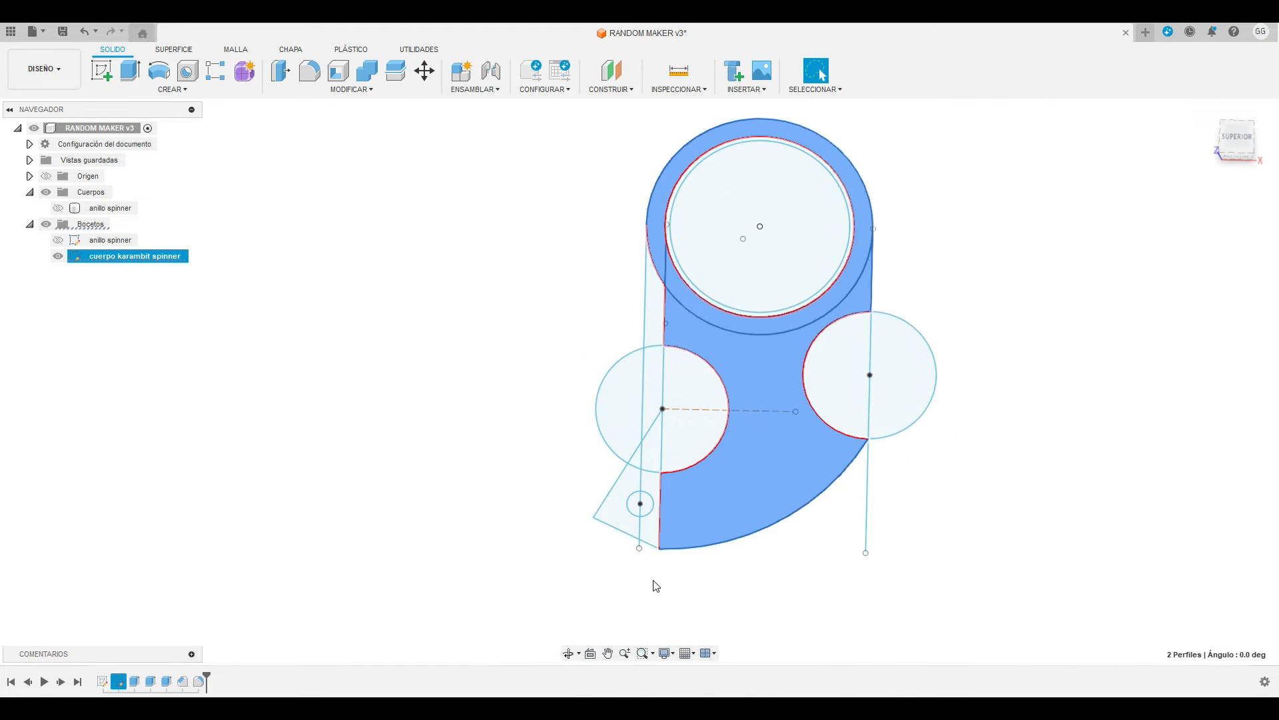
pyautogui.keyDown('shift'); pyautogui.click(657, 520); pyautogui.keyUp('shift')
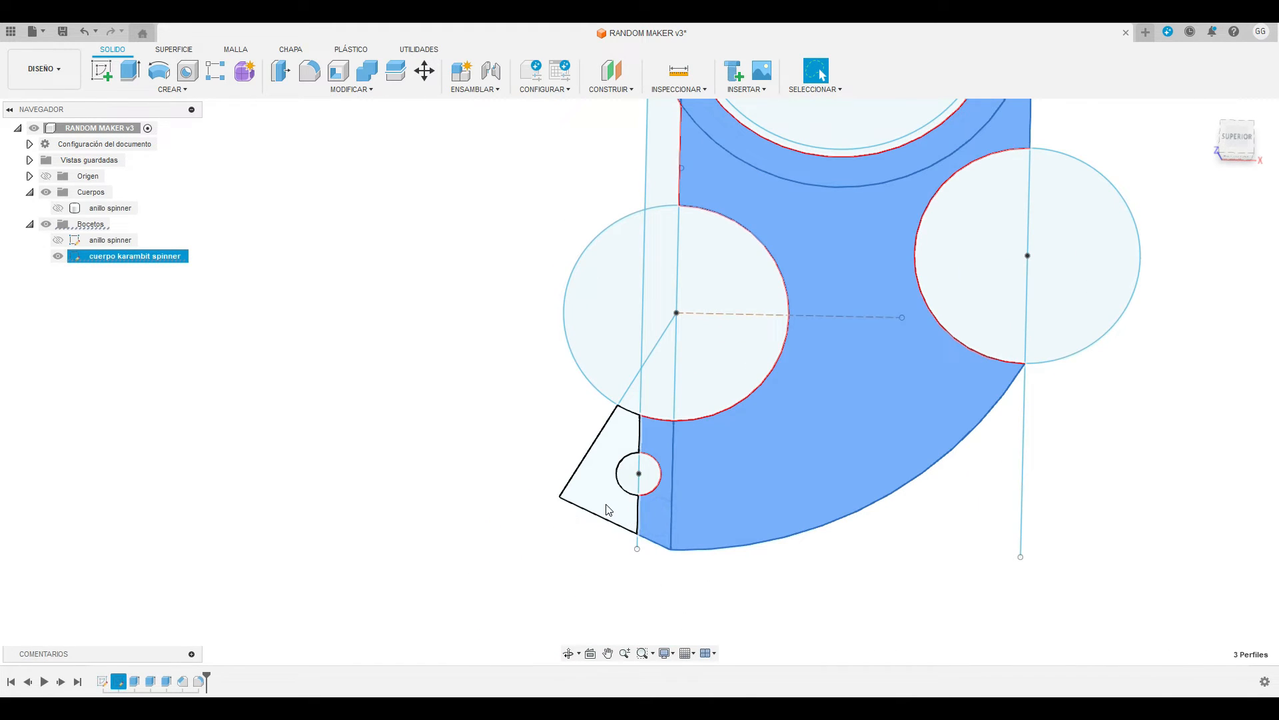
pyautogui.keyDown('shift'); pyautogui.click(608, 514); pyautogui.keyUp('shift')
pyautogui.scroll(-3, 693, 516)
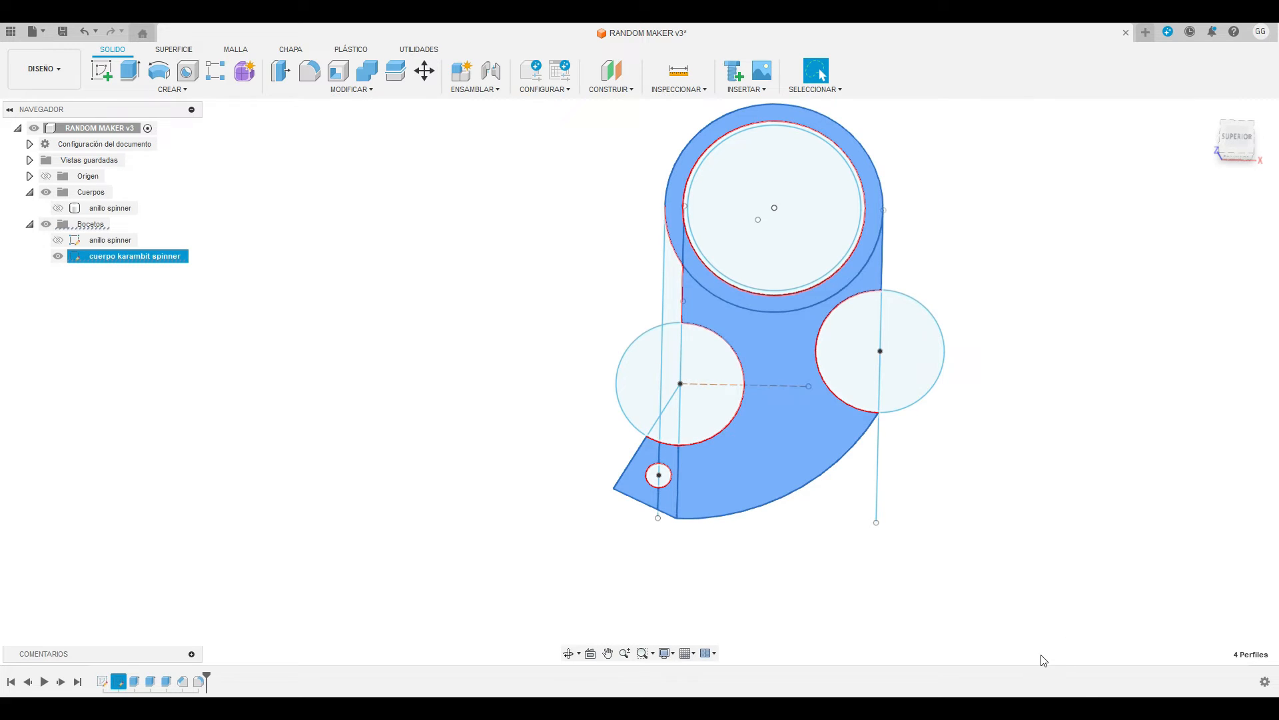
pyautogui.click(569, 653)
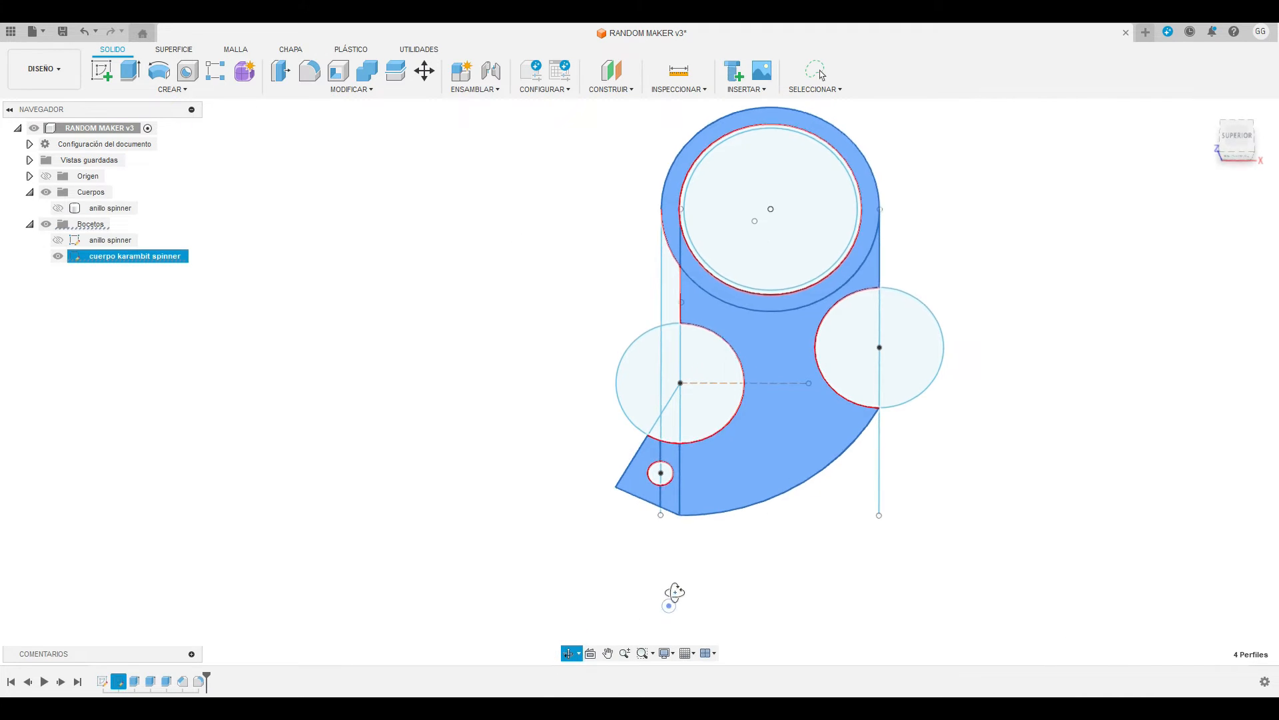
pyautogui.moveTo(674, 594); pyautogui.dragTo(716, 575)
pyautogui.press('Escape')
pyautogui.press('Escape')
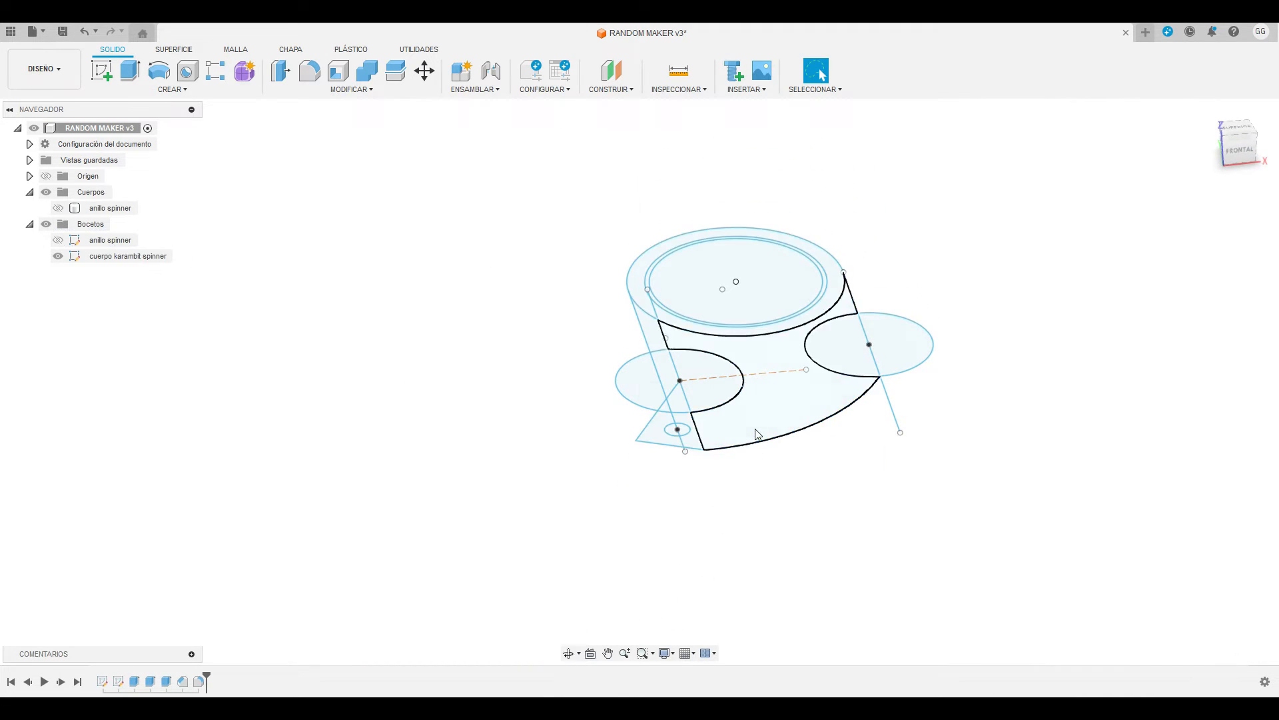
# Extrude the outer ring, central body and two hooked-tip profiles of the karambit sketch by -2 mm as a new body, leaving the small hole open.
pyautogui.click(663, 438)
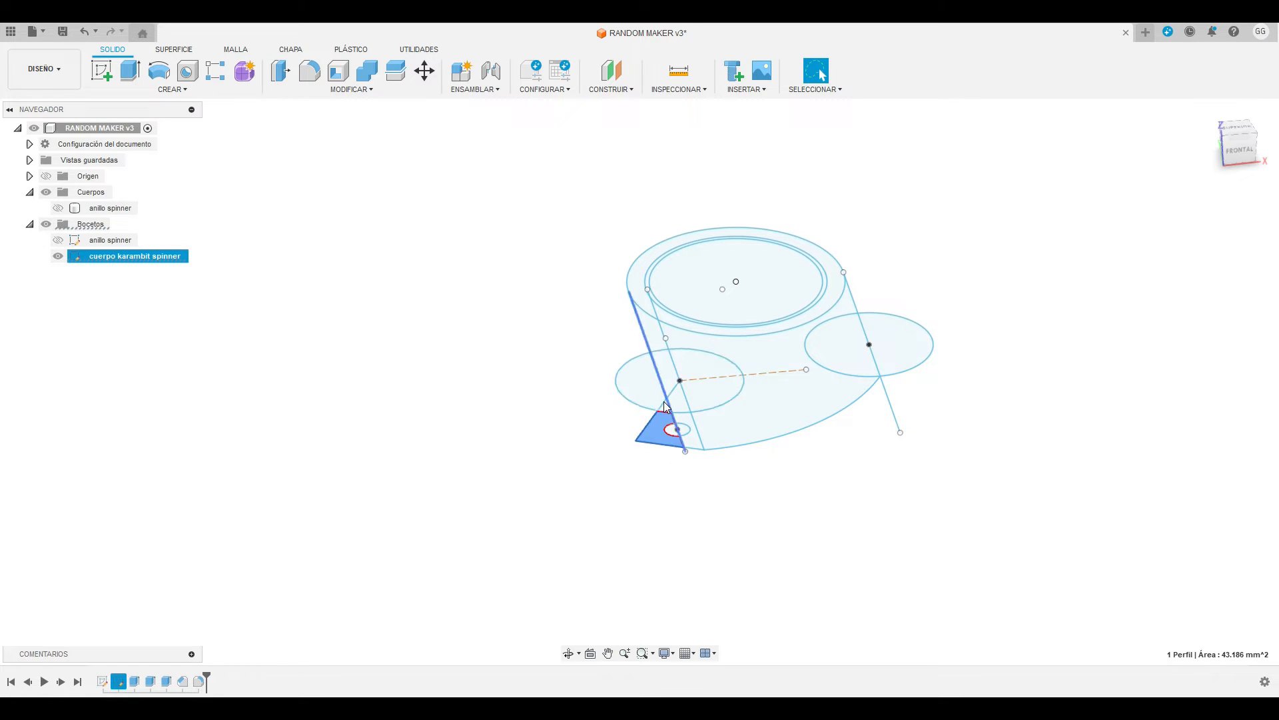
pyautogui.scroll(3, 664, 401)
pyautogui.click(701, 430)
pyautogui.click(761, 432)
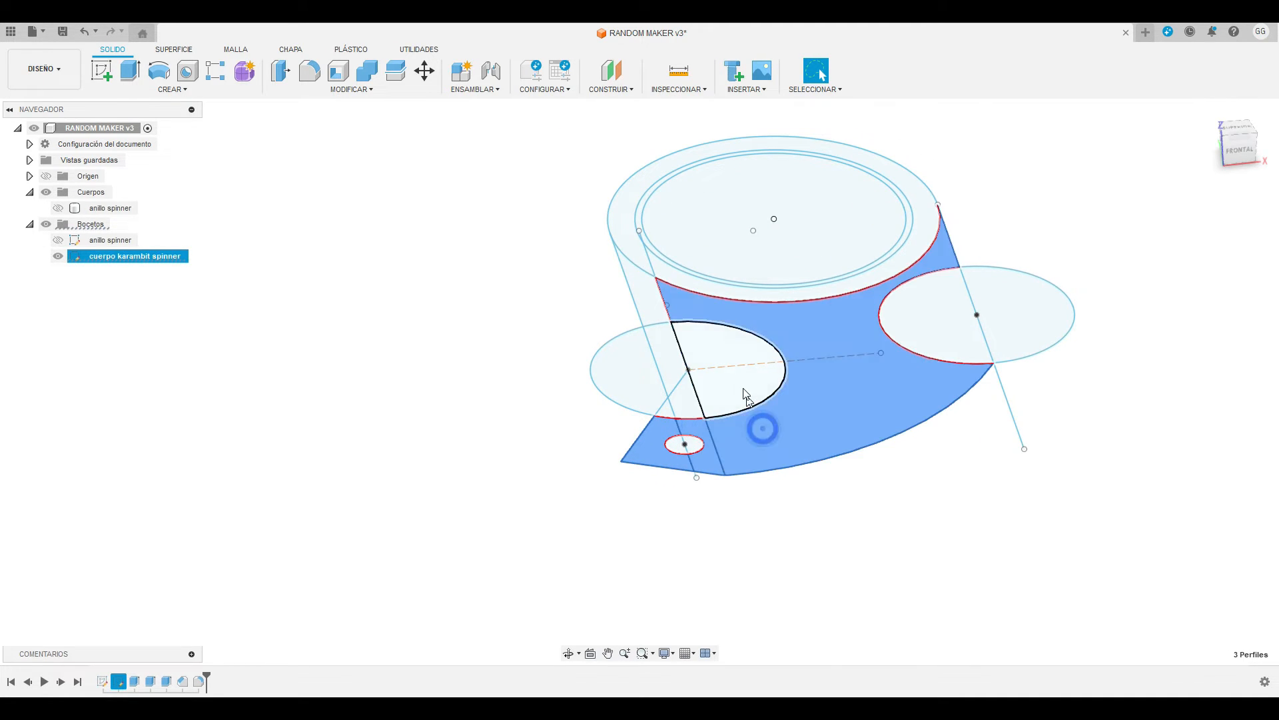
pyautogui.click(645, 263)
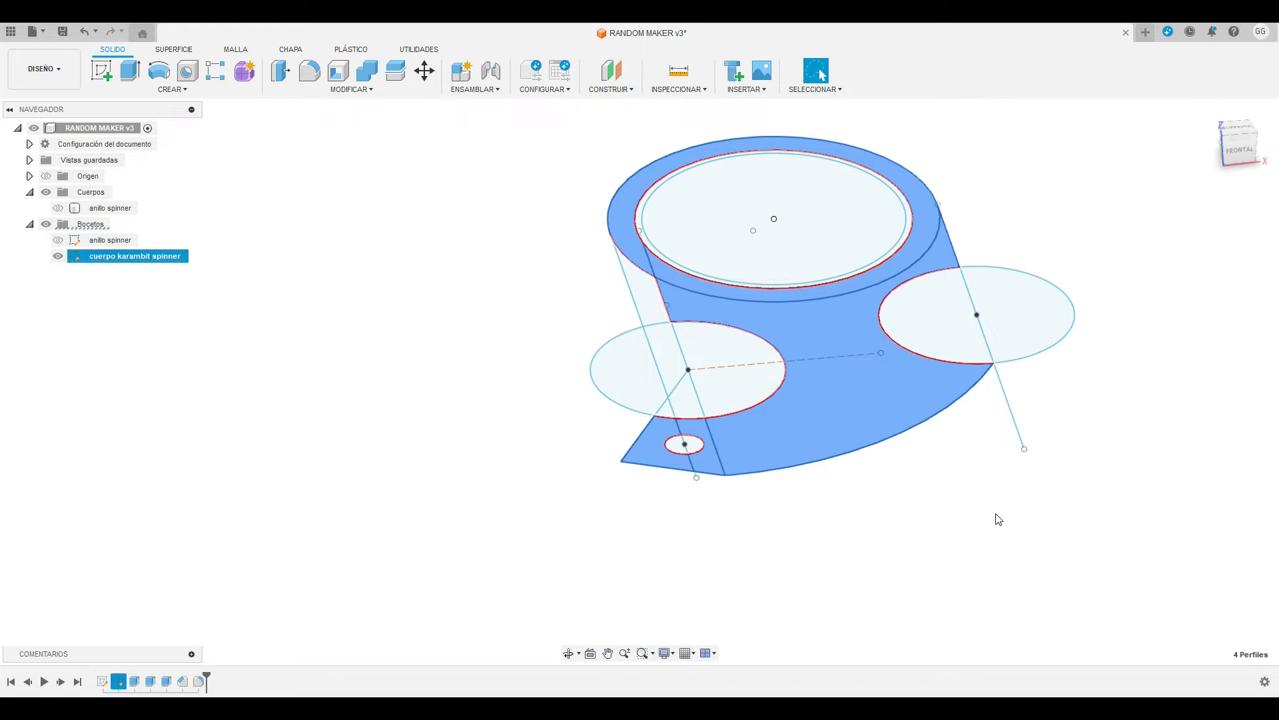
pyautogui.write('e')
pyautogui.write('-2')
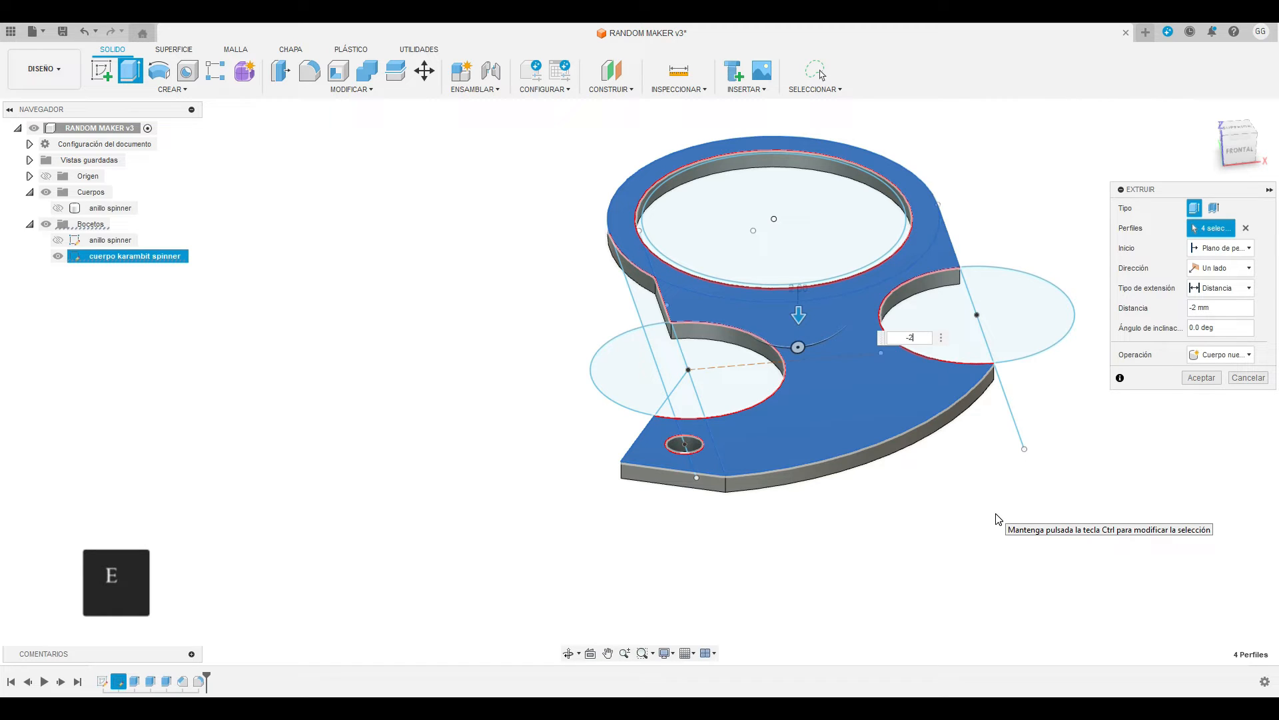
pyautogui.press('Return')
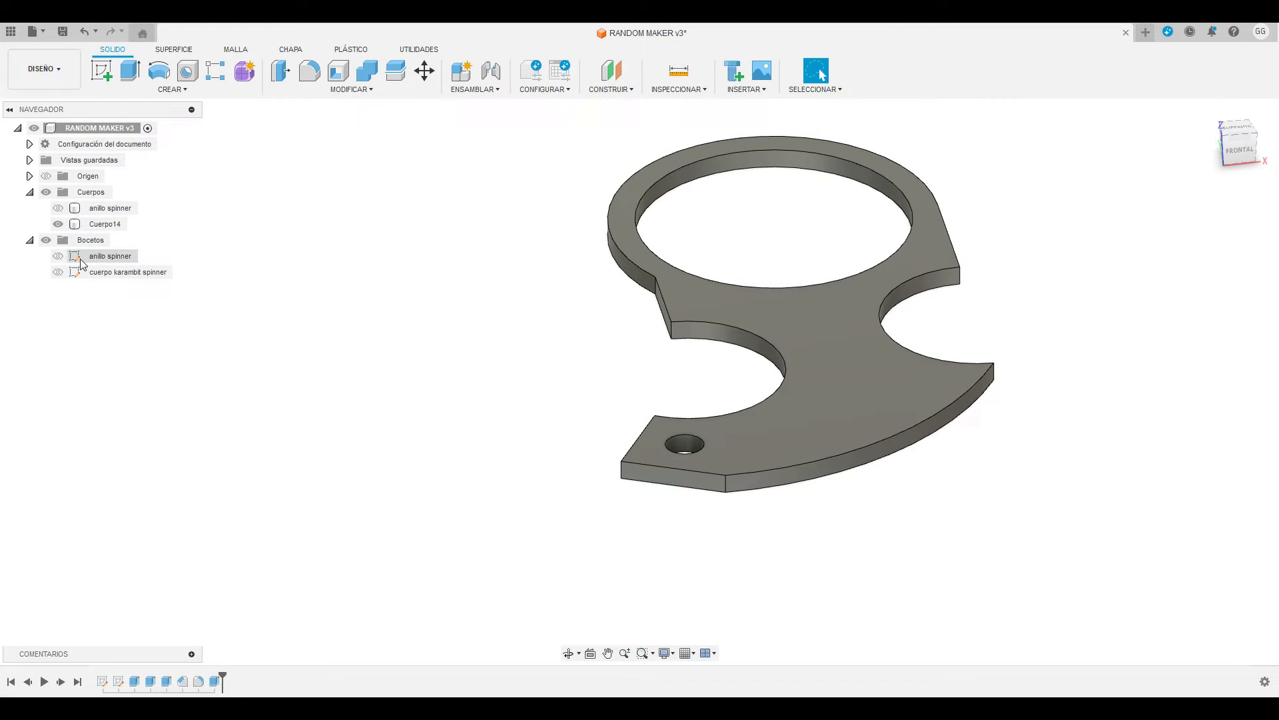
# Show the cuerpo karambit spinner sketch and extrude its thin inner ring profile by -2 mm, joined to the body.
pyautogui.click(58, 271)
pyautogui.scroll(6, 730, 209)
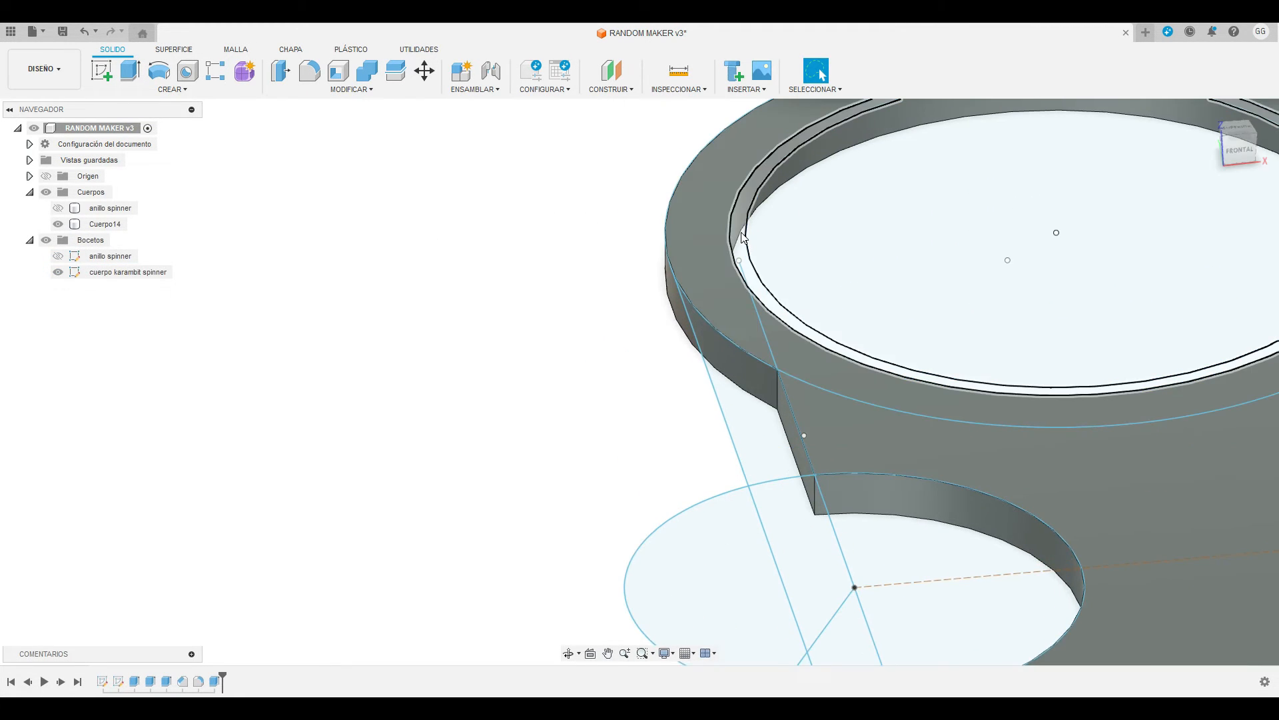
pyautogui.click(744, 237)
pyautogui.scroll(-4, 522, 267)
pyautogui.press('e')
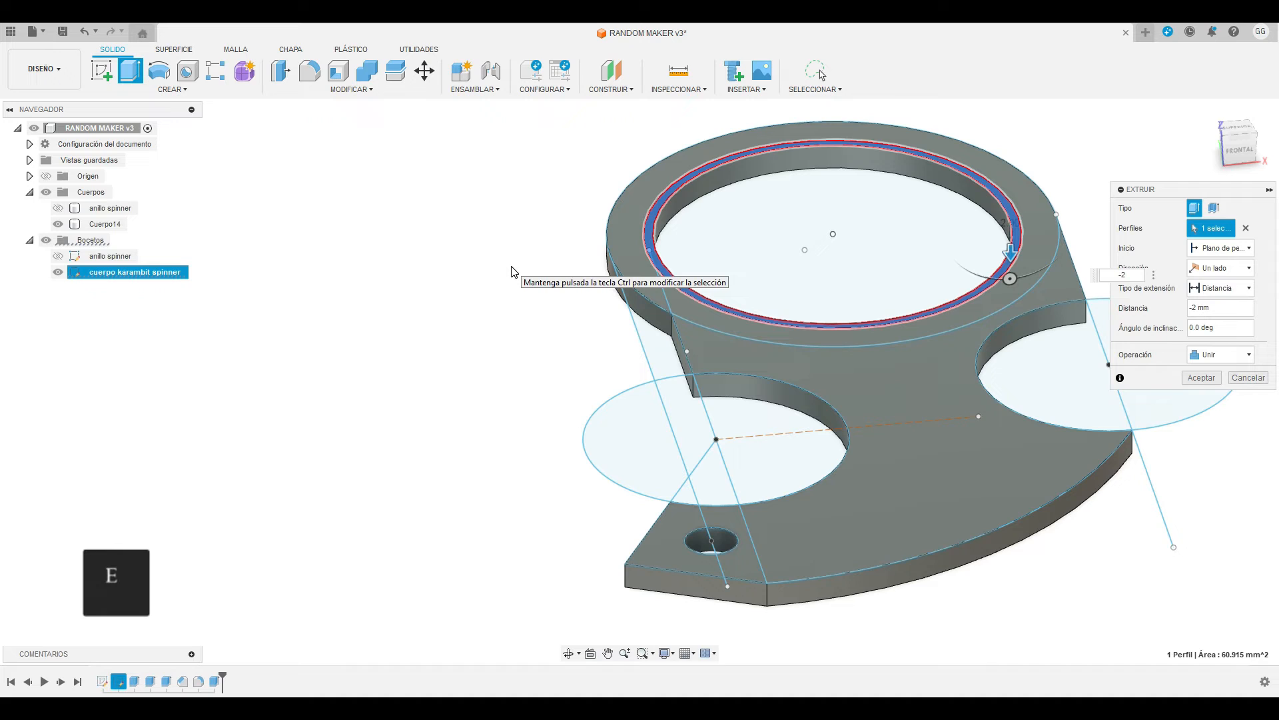
pyautogui.press('Return')
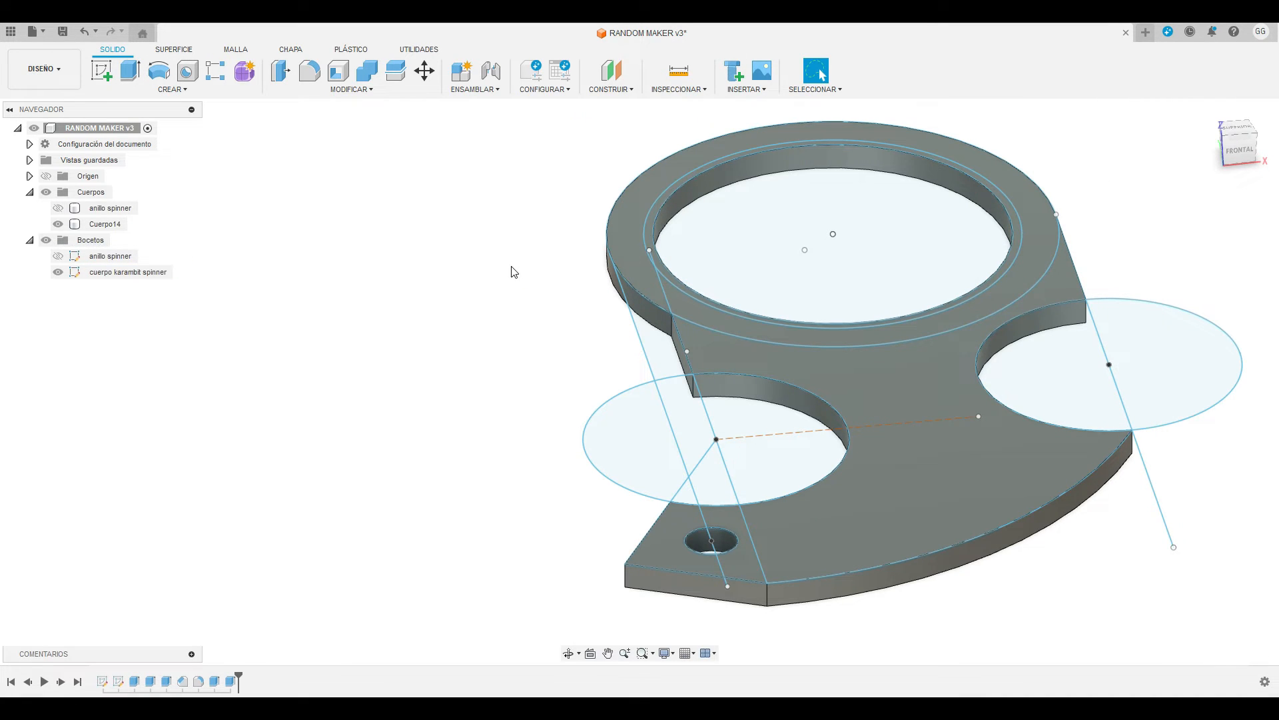
# Rename the new karambit body as cuerpo spinner karambit.
pyautogui.click(61, 226)
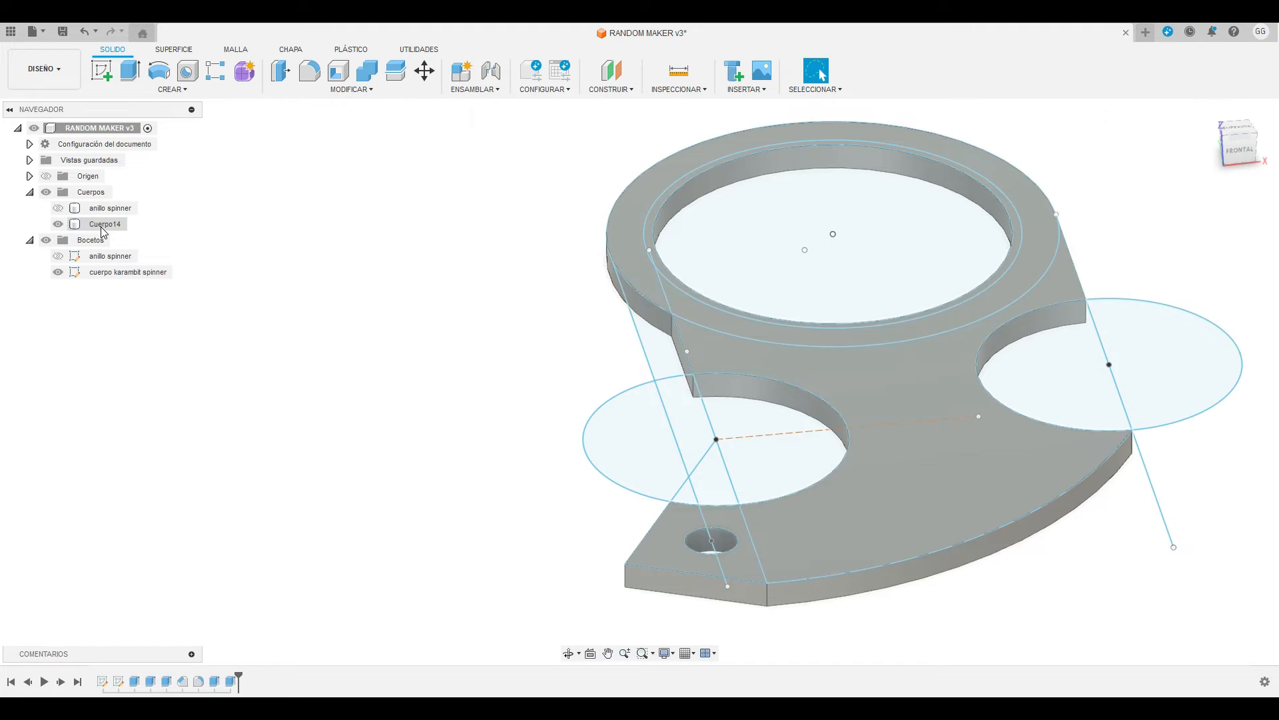
pyautogui.doubleClick(101, 227)
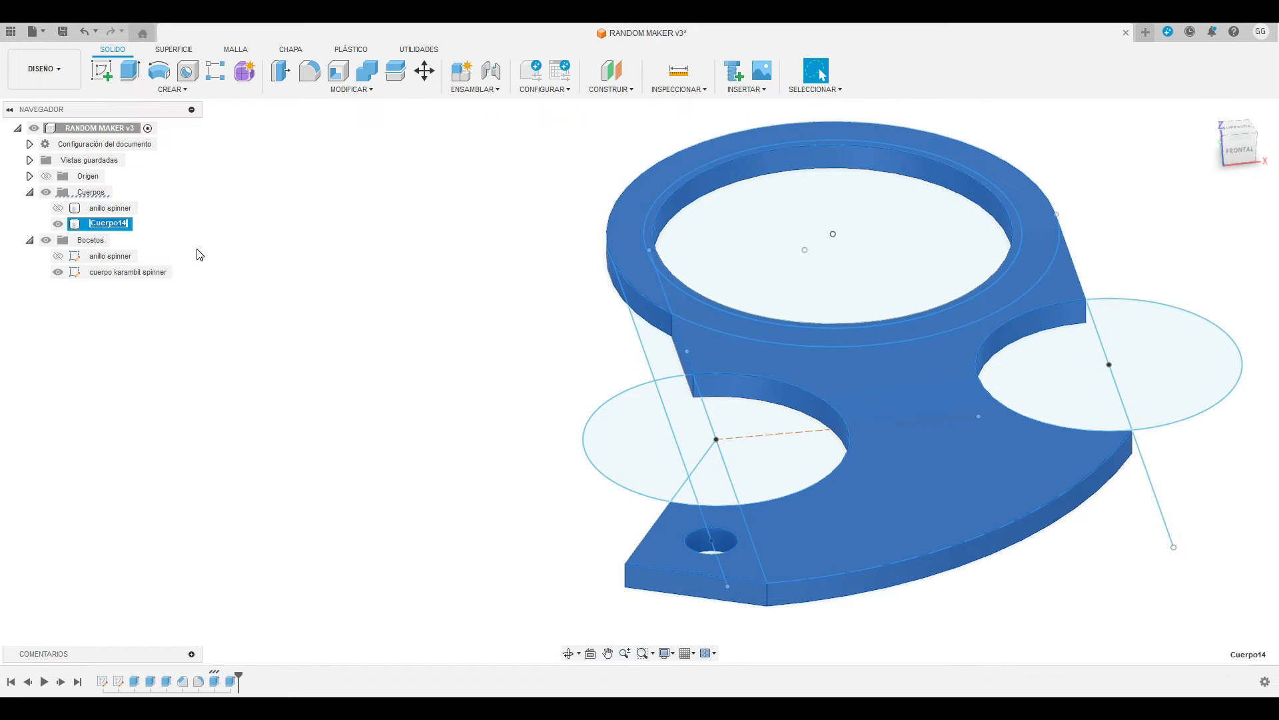
pyautogui.write('cu')
pyautogui.press('Return')
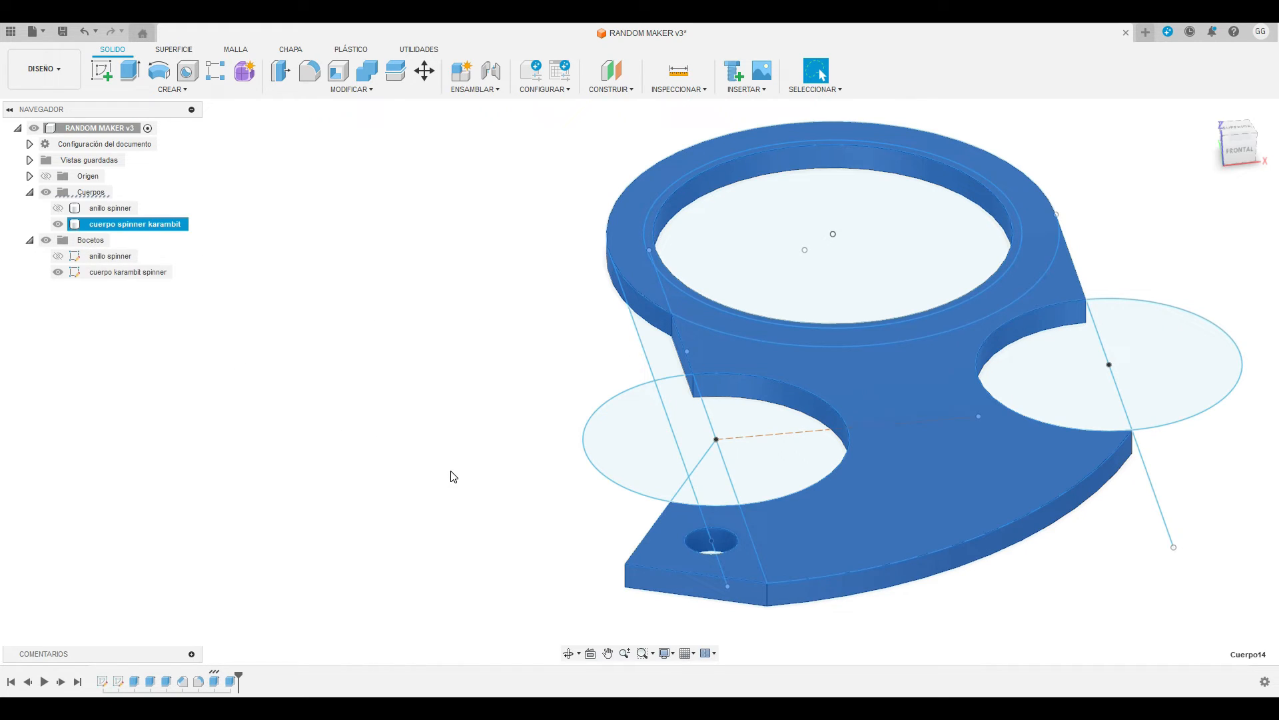
# Hide the cuerpo karambit spinner sketch and extrude the body's upper face 4 mm, joined to the body.
pyautogui.click(58, 273)
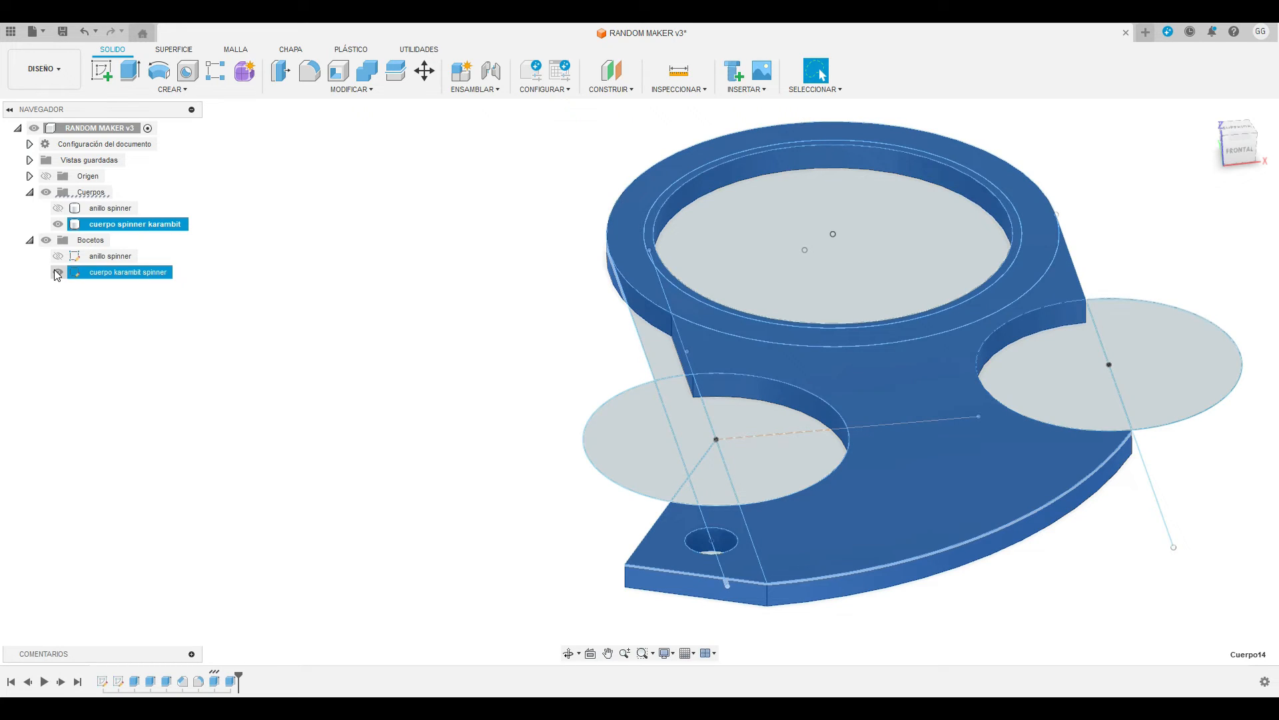
pyautogui.click(57, 273)
pyautogui.click(928, 428)
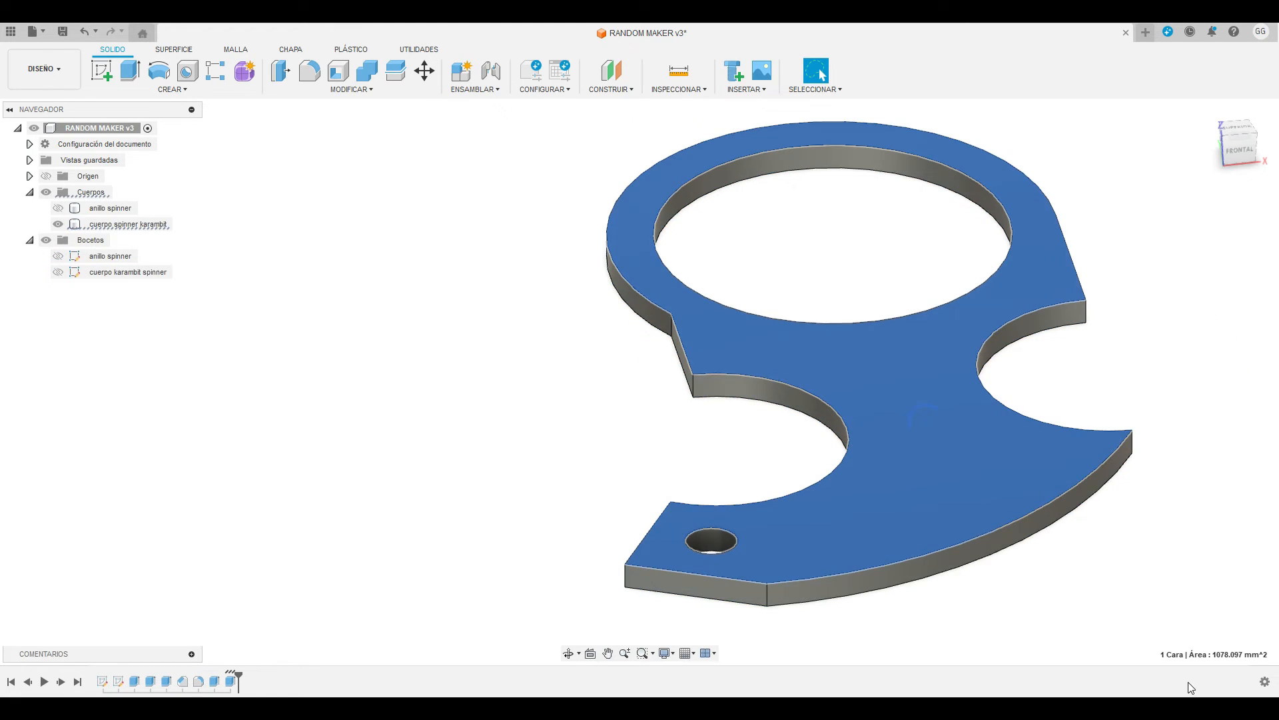
pyautogui.write('e')
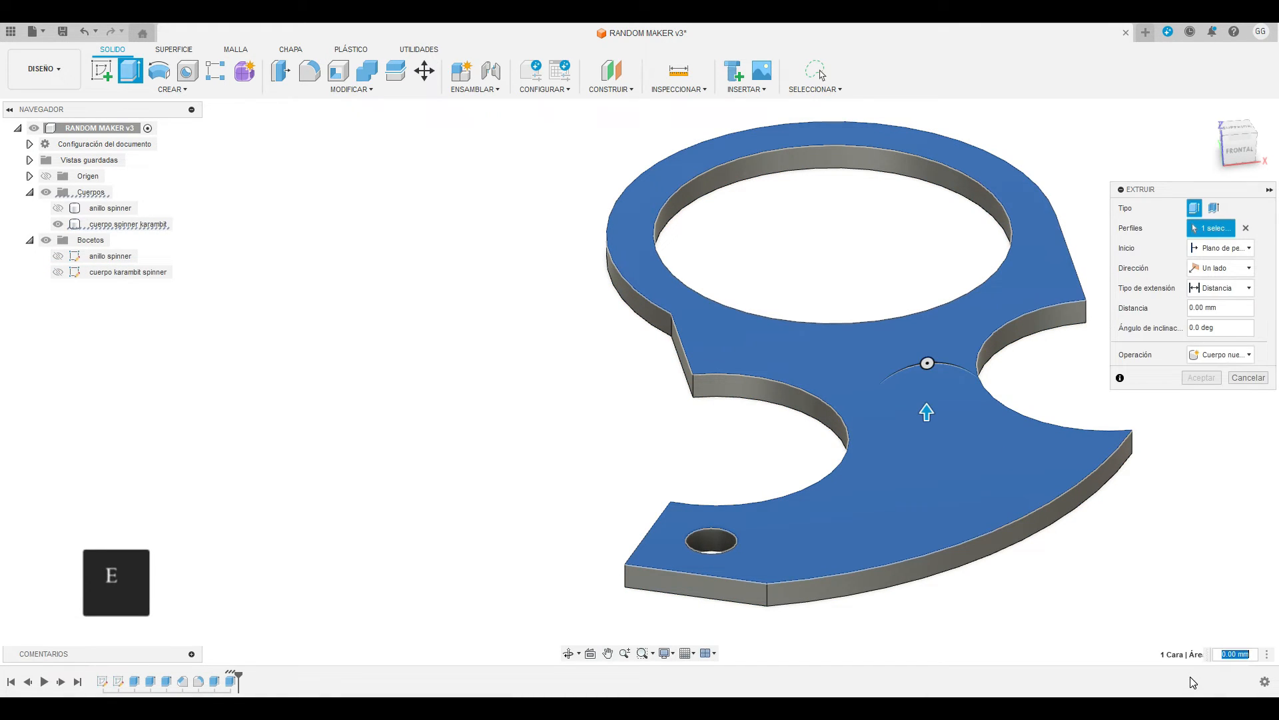
pyautogui.write('4')
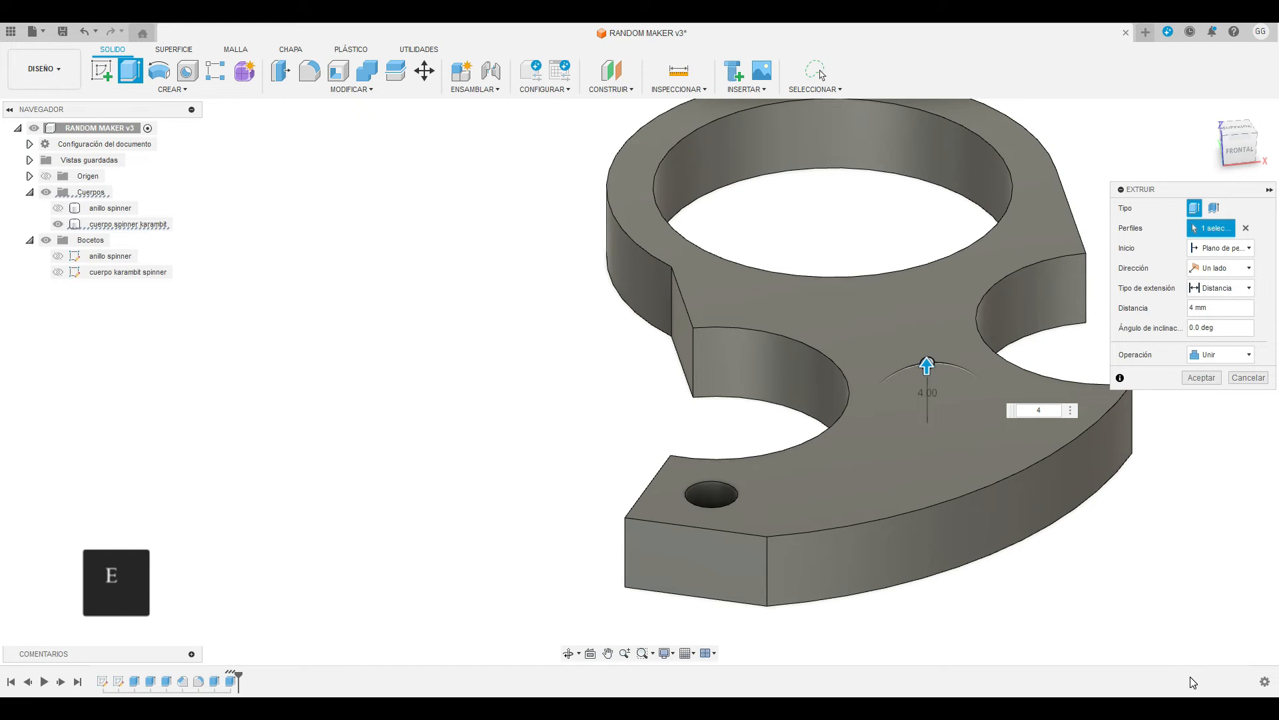
pyautogui.press('Return')
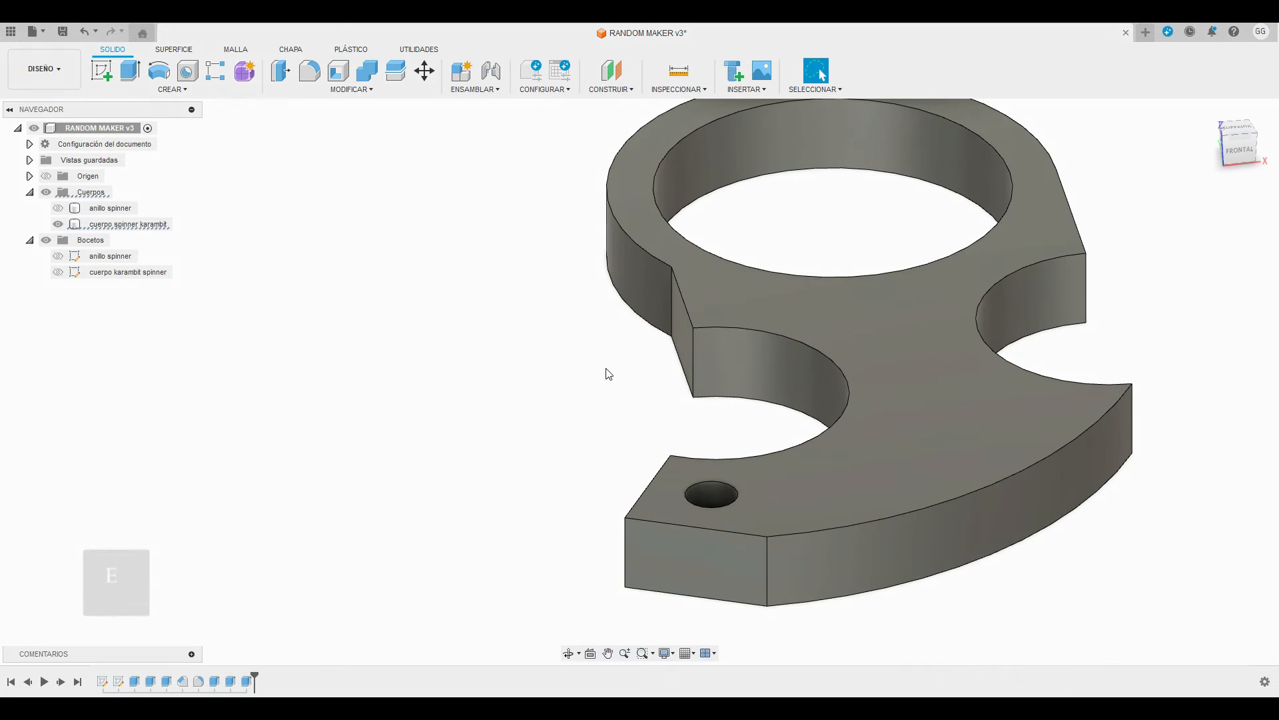
# Show the cuerpo karambit spinner sketch and cut its thin inner ring profile 2.1 mm upward into the body as an internal groove.
pyautogui.click(60, 229)
pyautogui.click(58, 225)
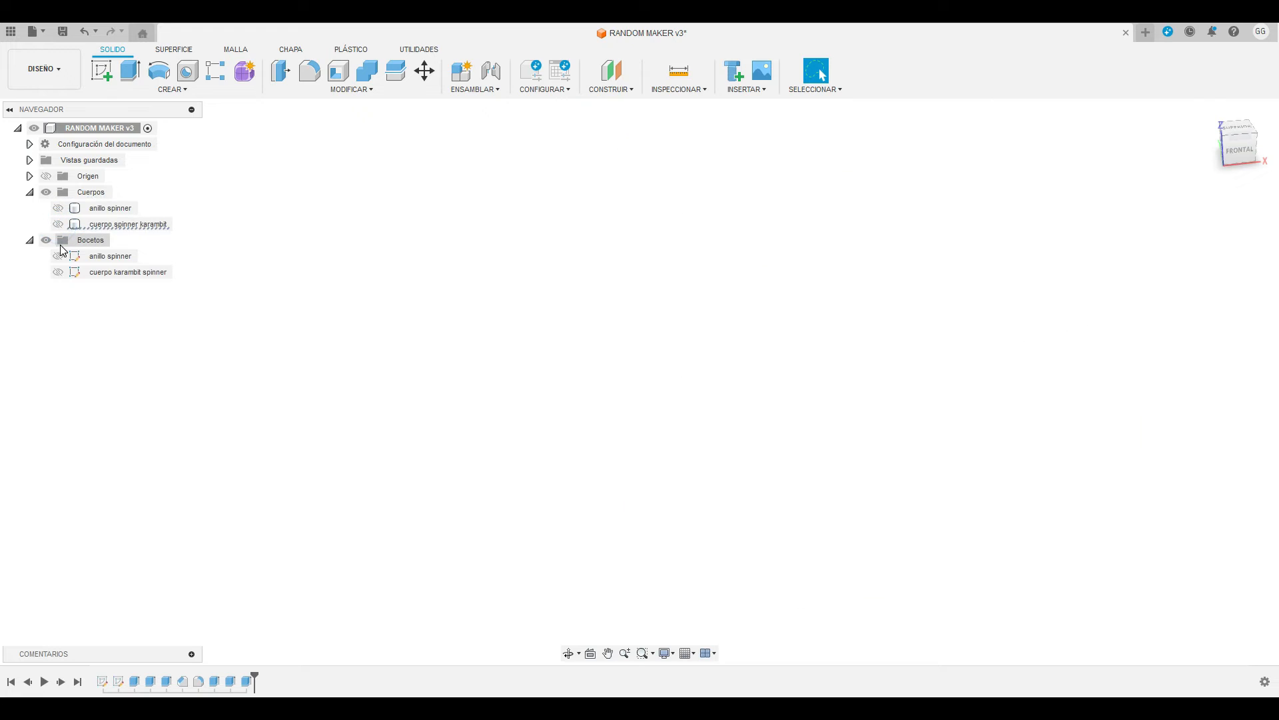
pyautogui.click(58, 272)
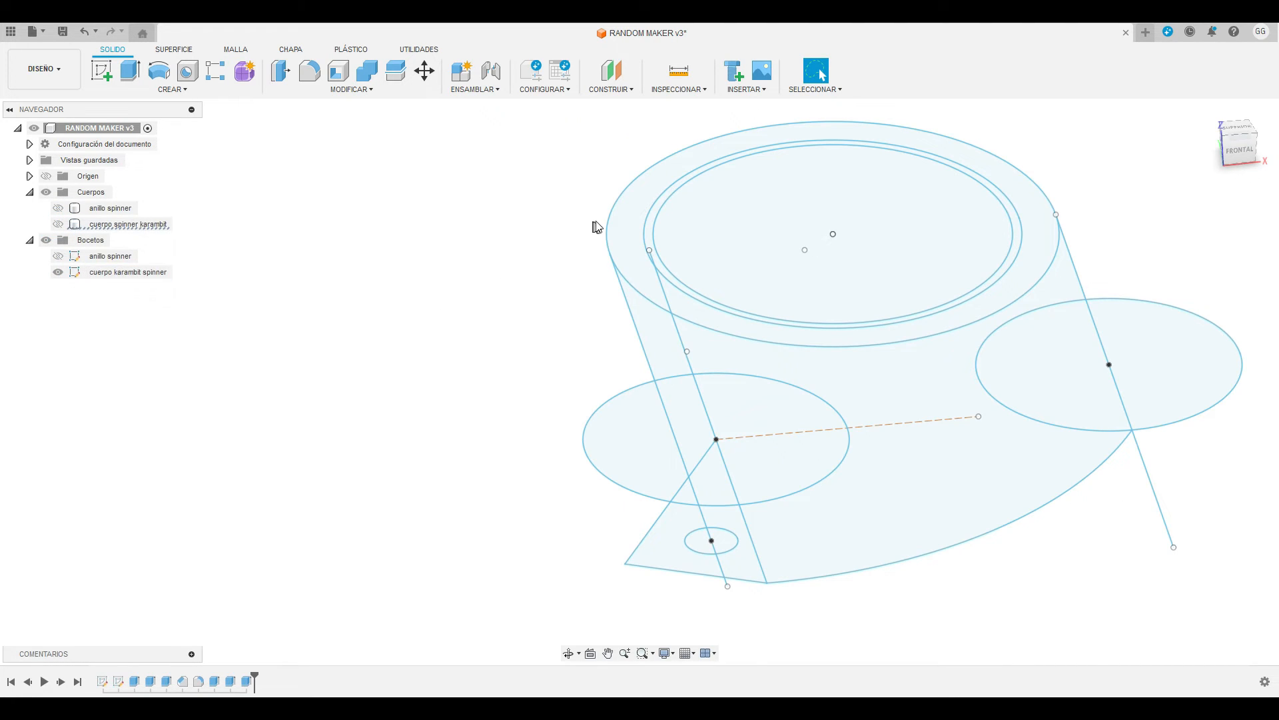
pyautogui.scroll(3, 680, 235)
pyautogui.click(668, 233)
pyautogui.scroll(-3, 620, 277)
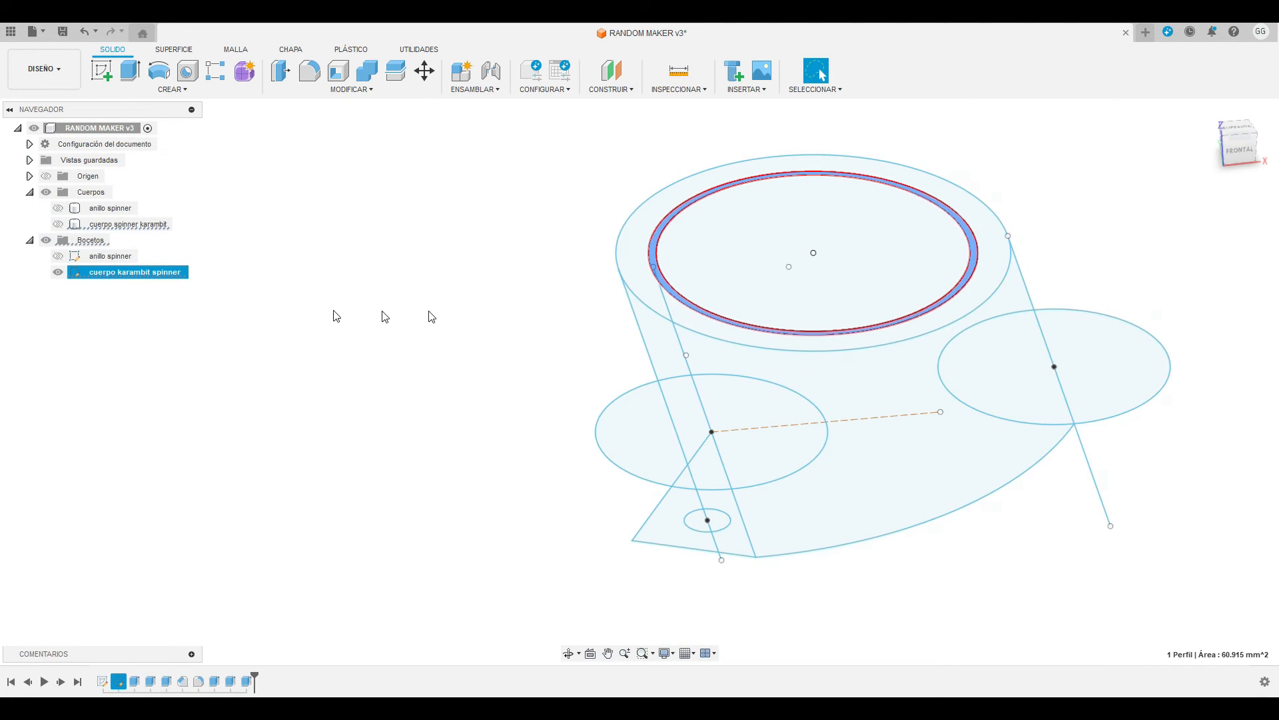
pyautogui.click(59, 223)
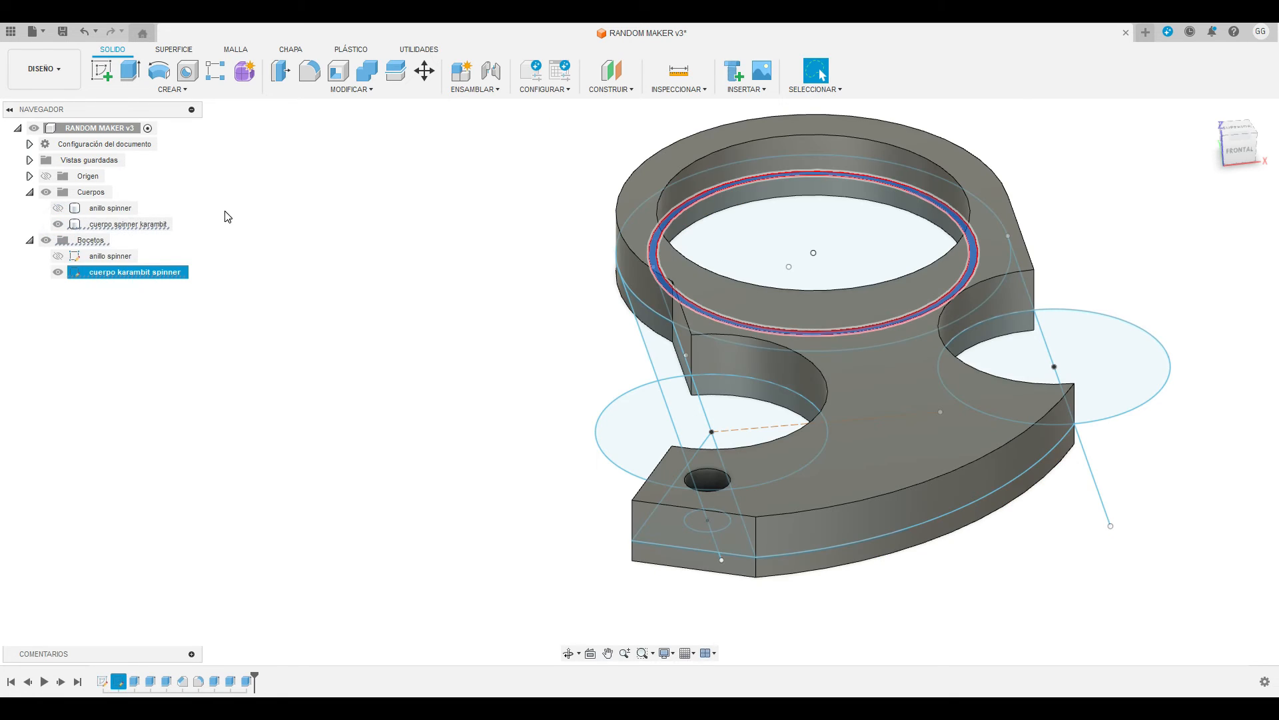
pyautogui.press('e')
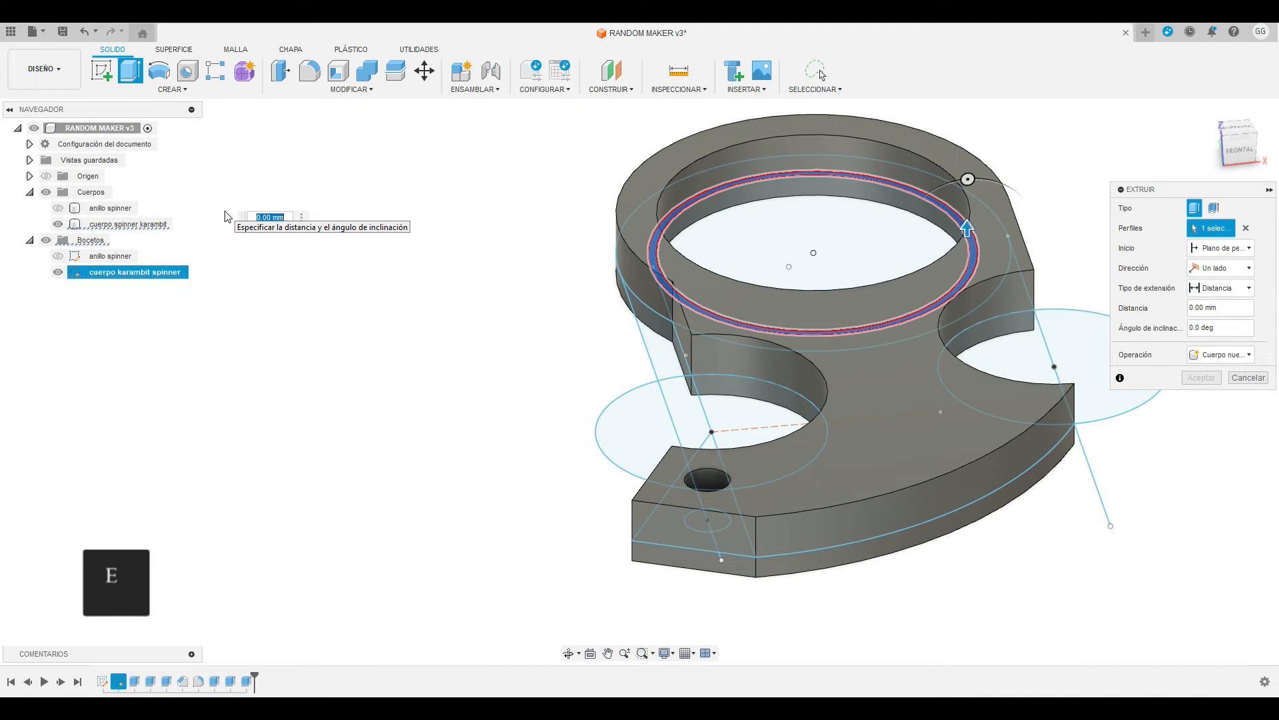
pyautogui.write('-')
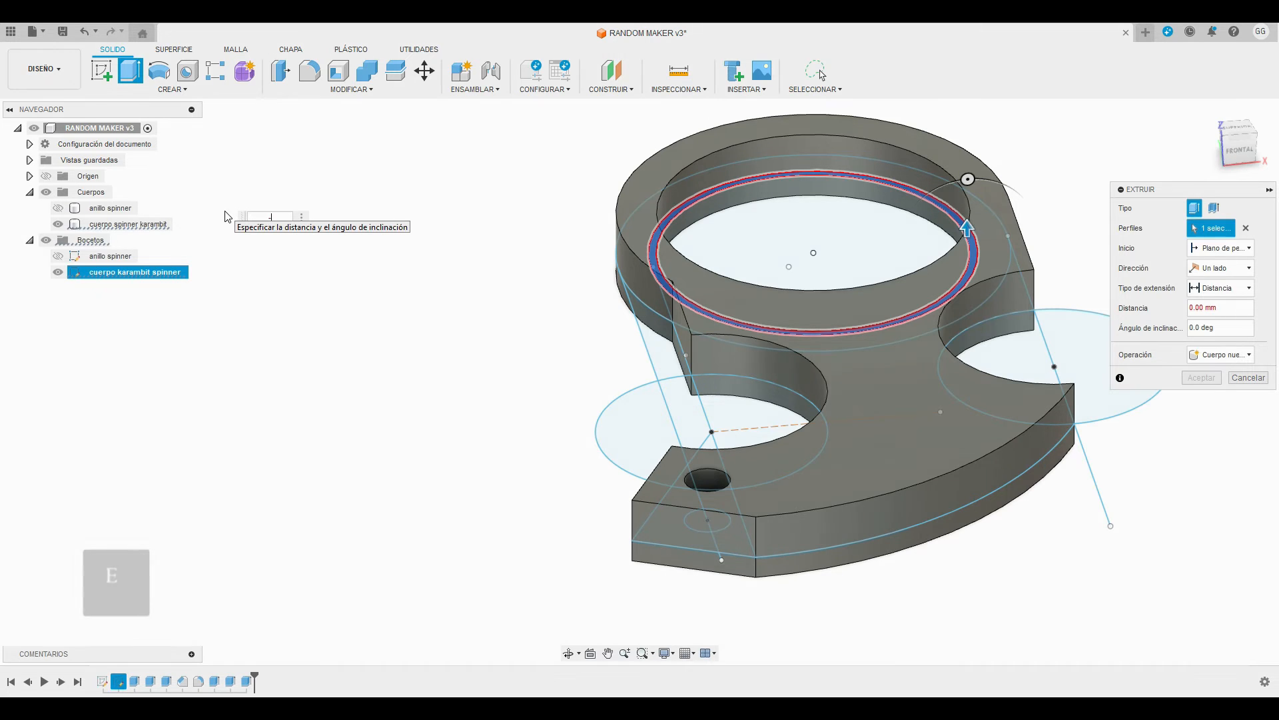
pyautogui.write('2')
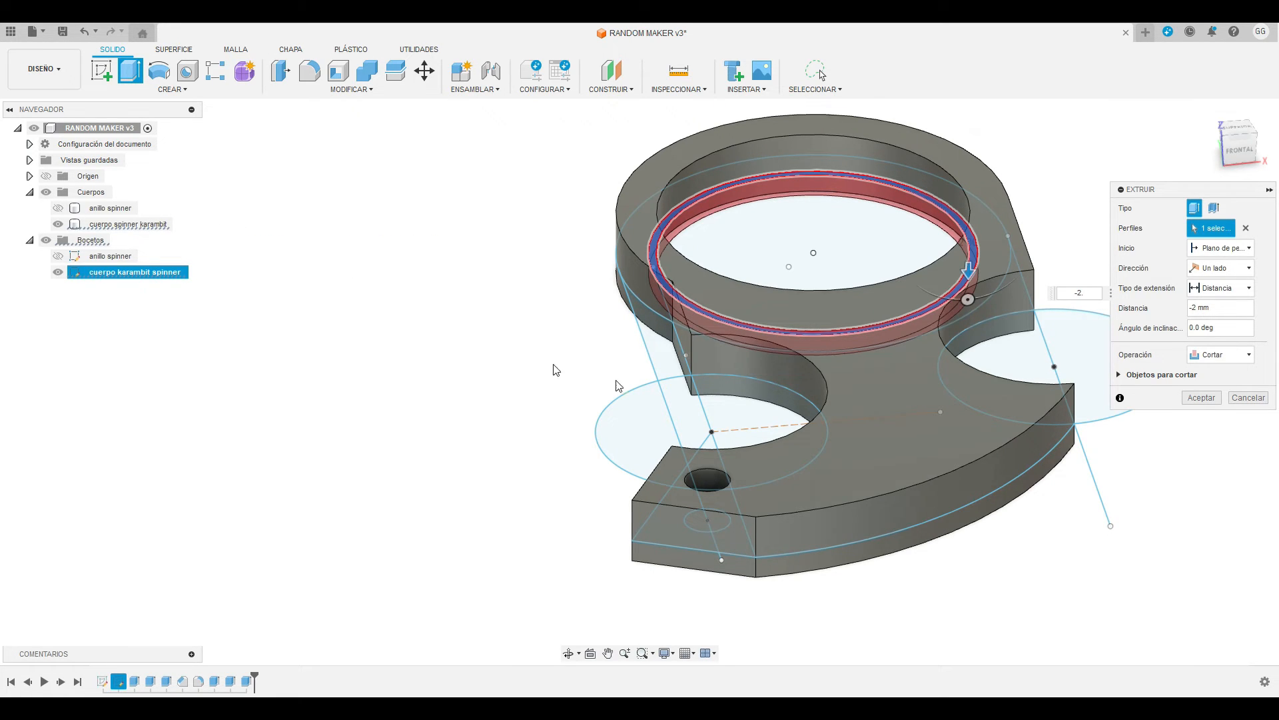
pyautogui.write('.1')
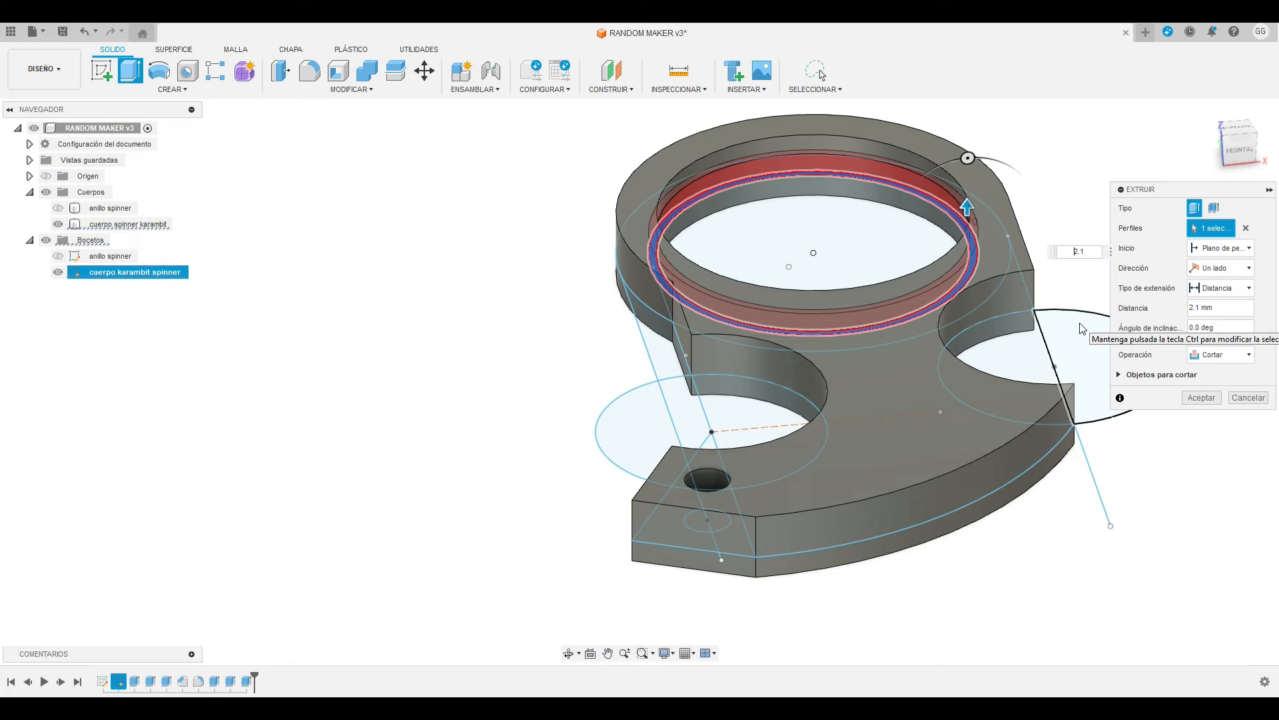
pyautogui.press('Return')
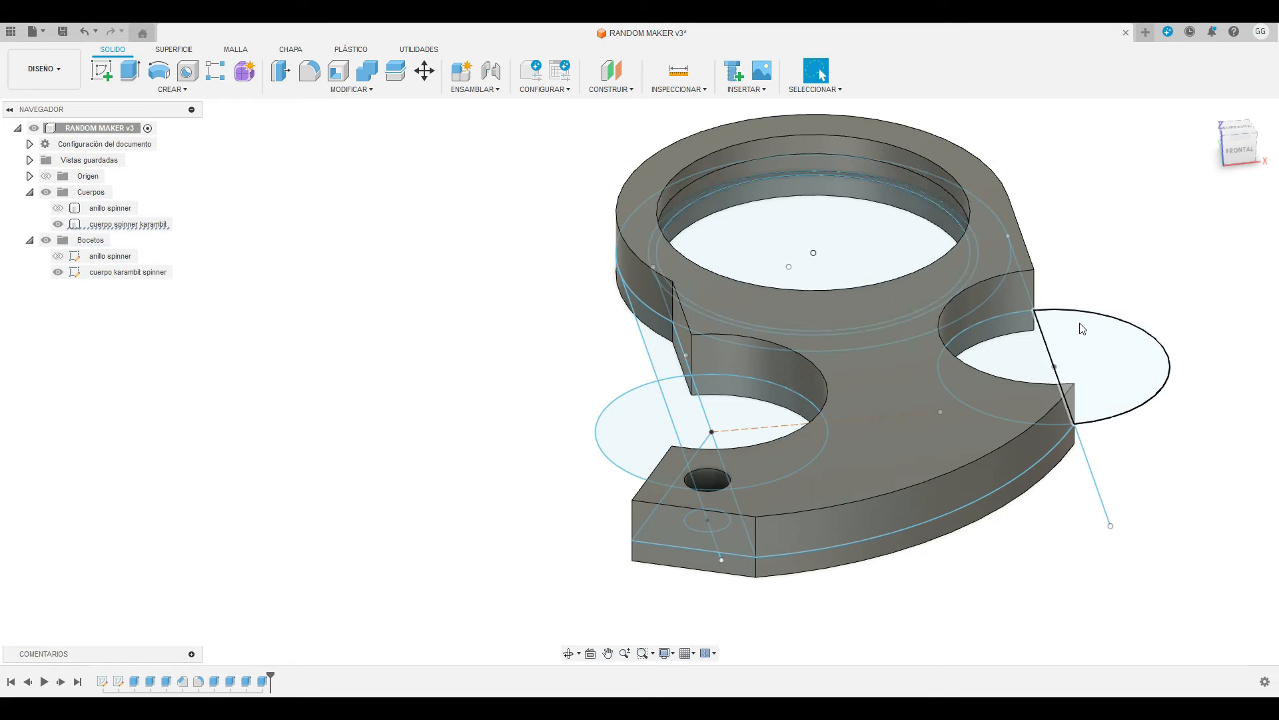
# Hide the sketch and deepen the internal groove by extruding its lower ledge face by -0.1 mm as a cut.
pyautogui.click(58, 272)
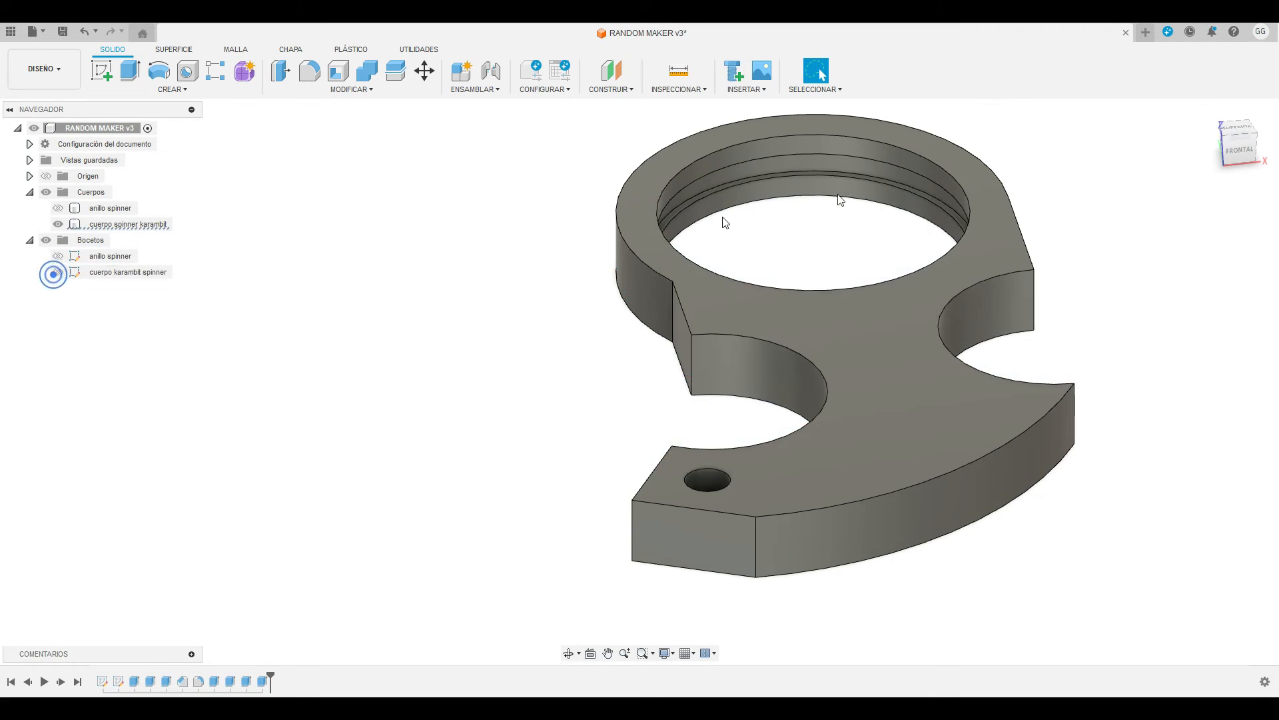
pyautogui.scroll(10, 811, 128)
pyautogui.scroll(-3, 710, 262)
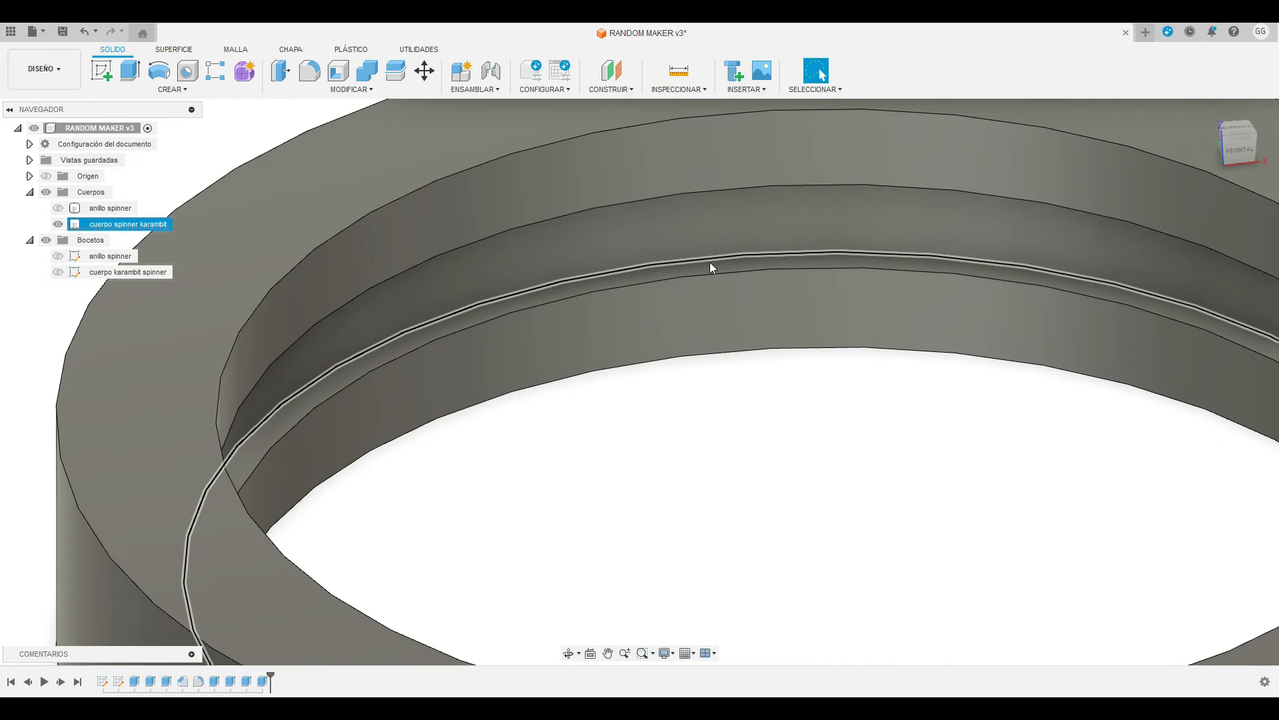
pyautogui.click(710, 264)
pyautogui.scroll(-5, 760, 300)
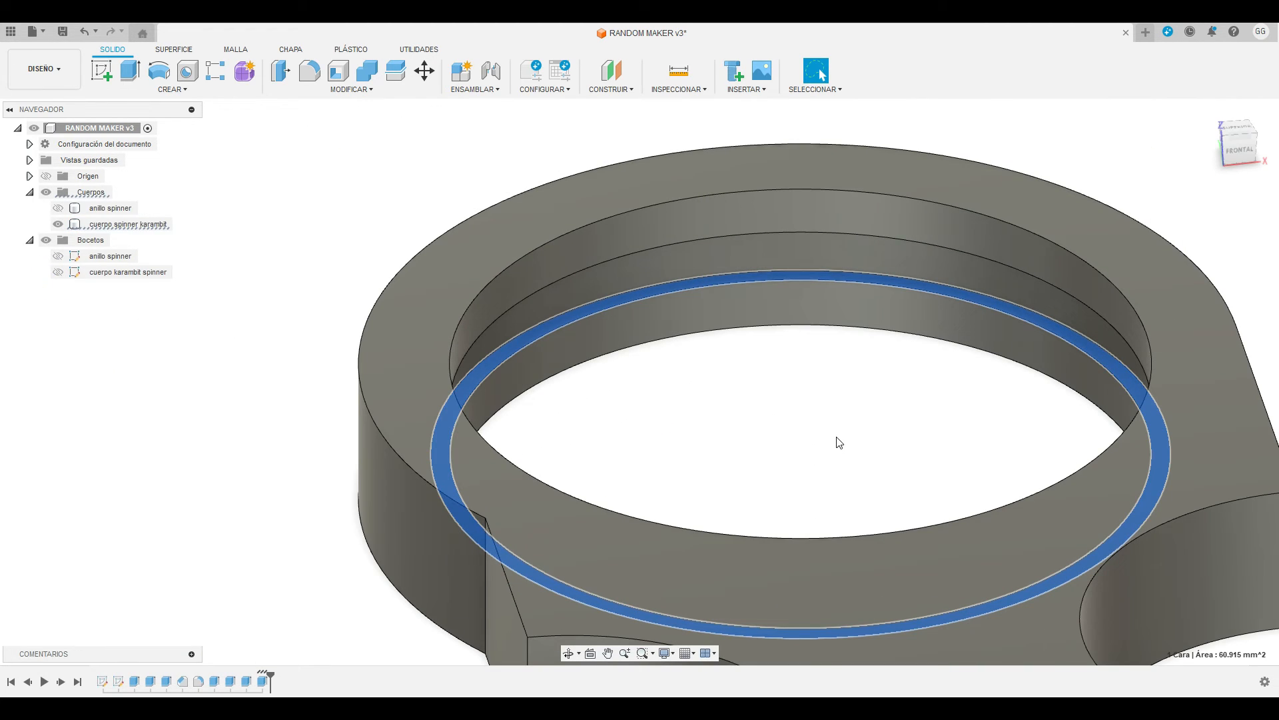
pyautogui.press('e')
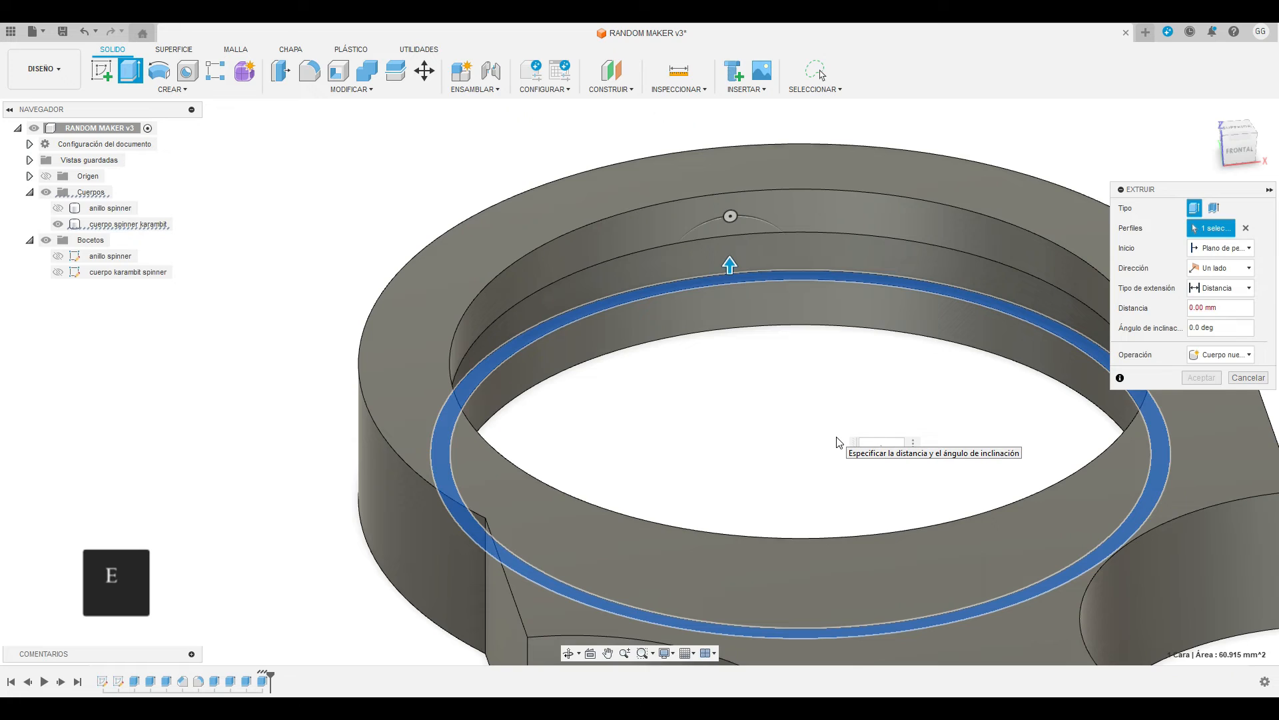
pyautogui.write('.1')
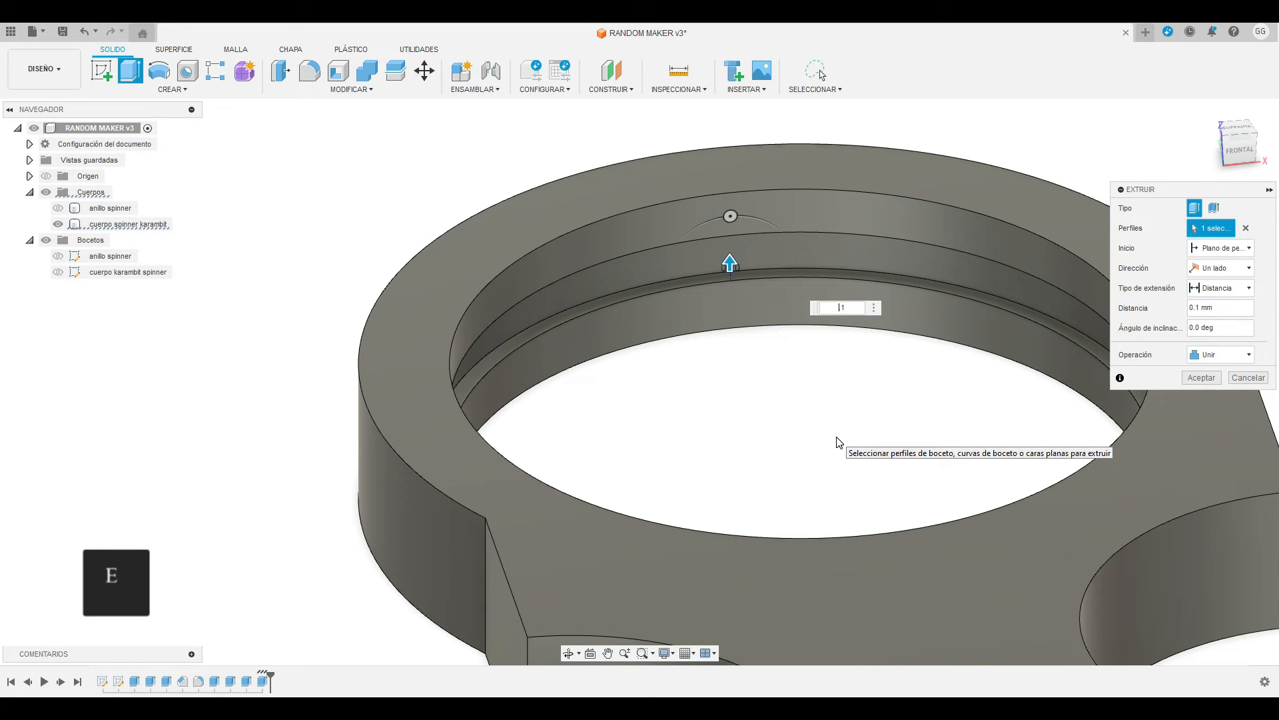
pyautogui.write('-')
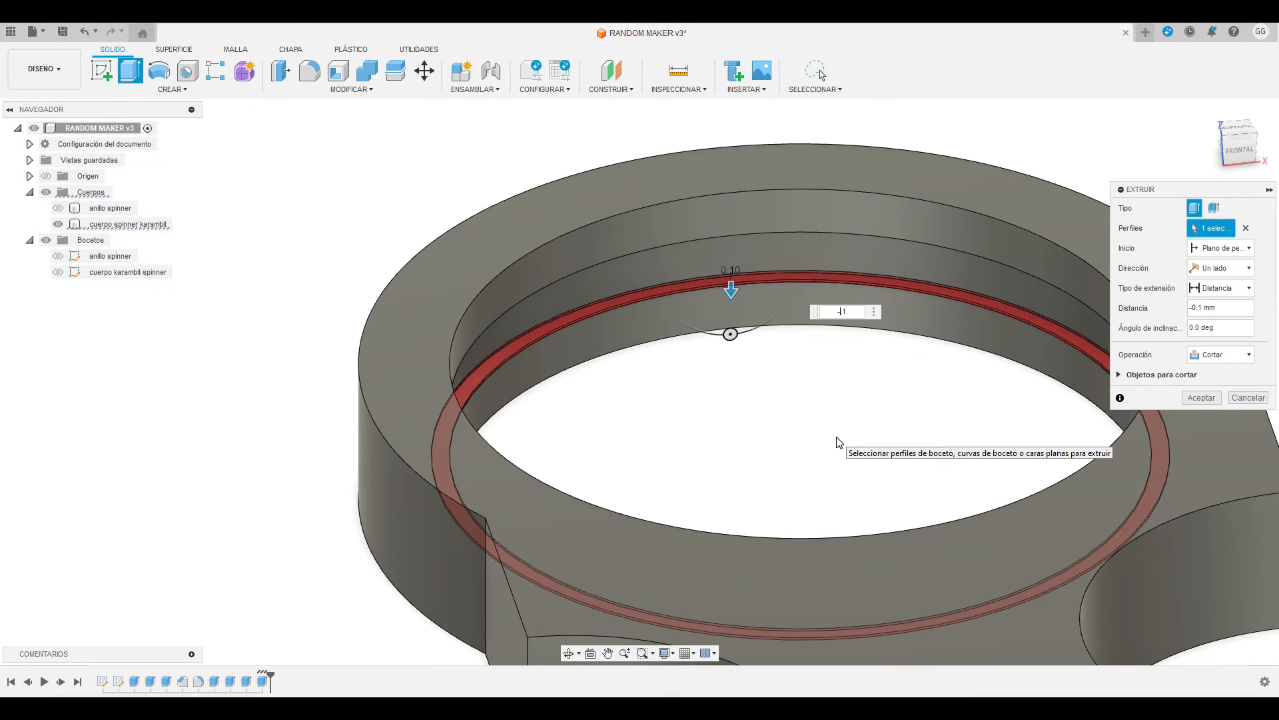
pyautogui.press('Return')
pyautogui.scroll(-2, 849, 441)
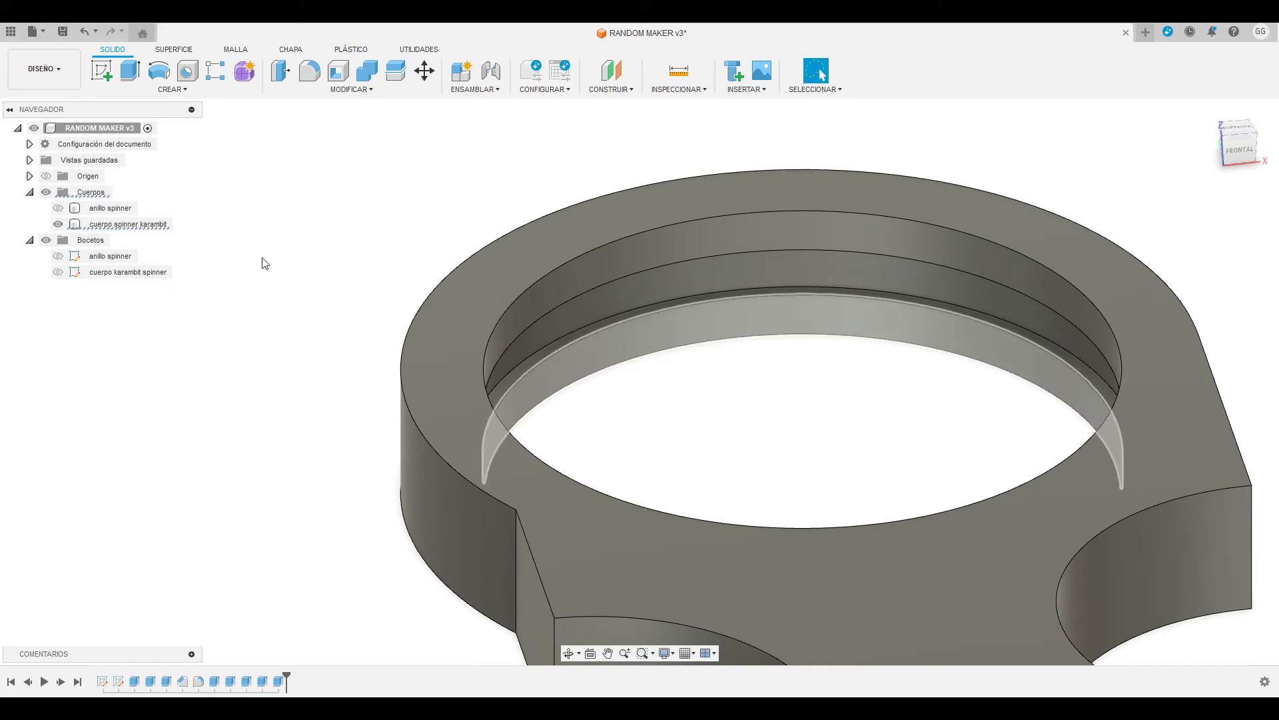
# Chamfer the lower outer edge of the karambit body's internal groove by 0.5 mm.
pyautogui.click(58, 208)
pyautogui.click(57, 208)
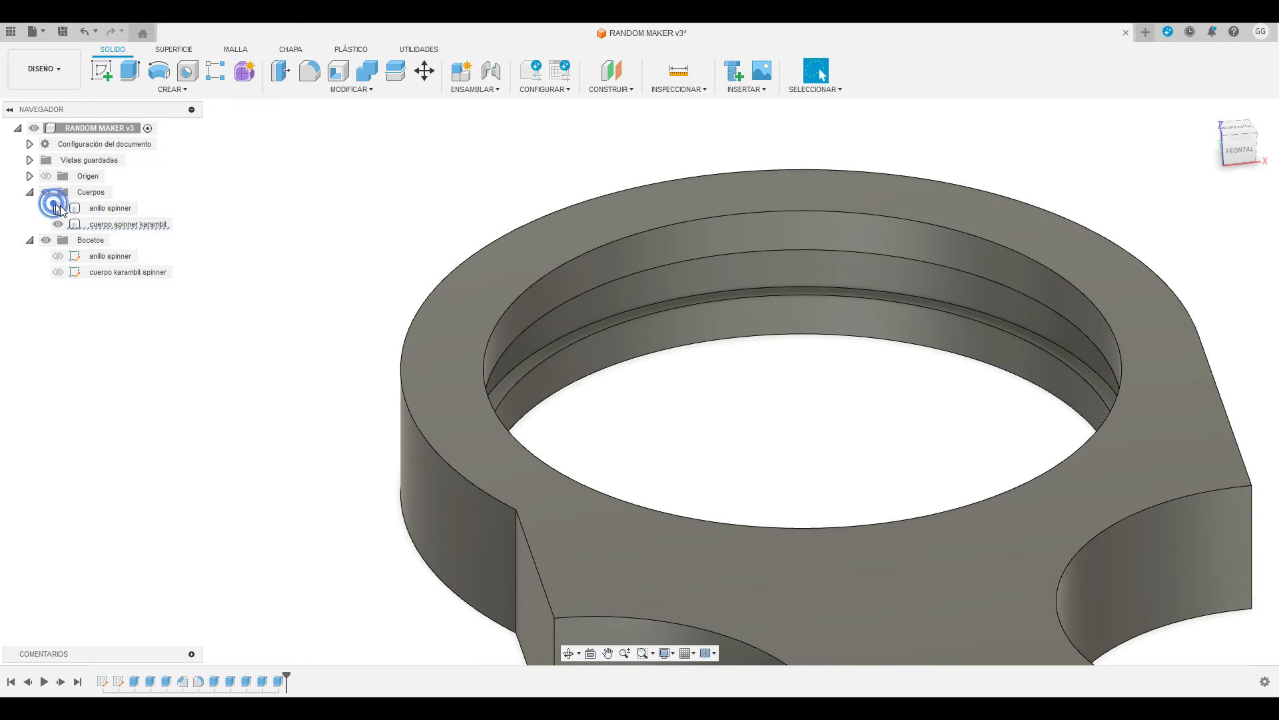
pyautogui.click(123, 224)
pyautogui.scroll(5, 693, 306)
pyautogui.click(670, 324)
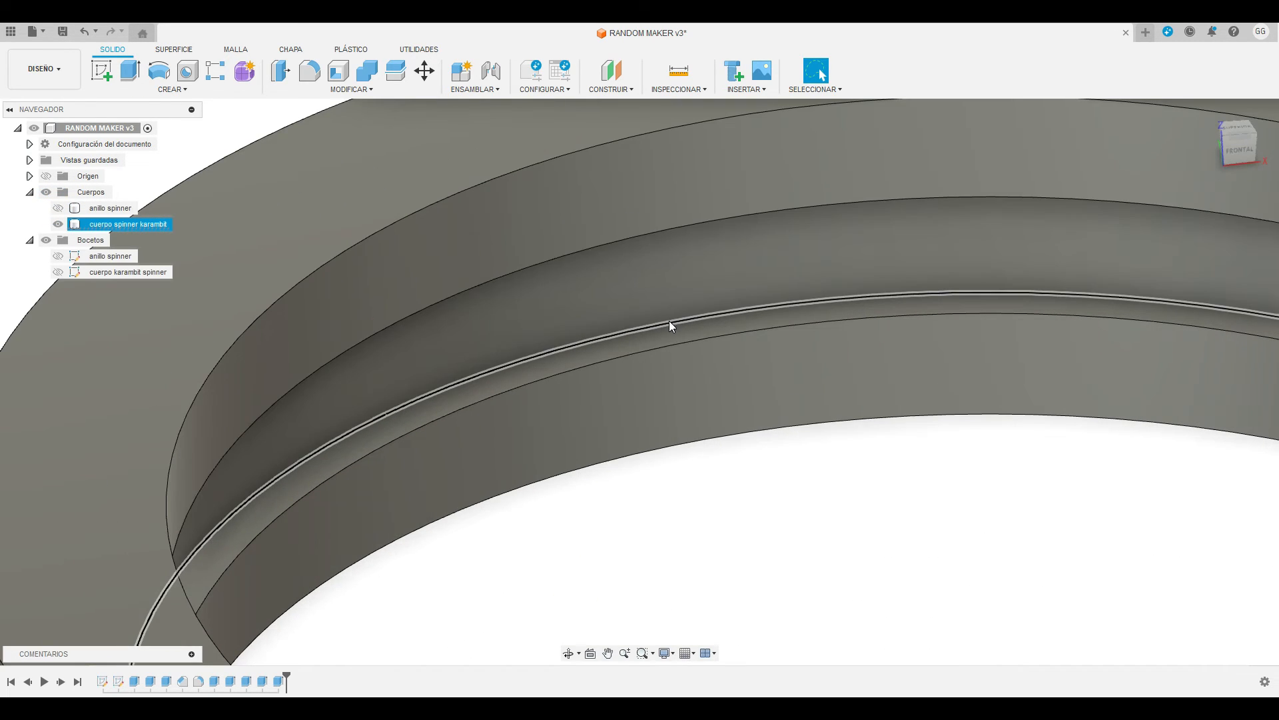
pyautogui.click(320, 90)
pyautogui.click(326, 136)
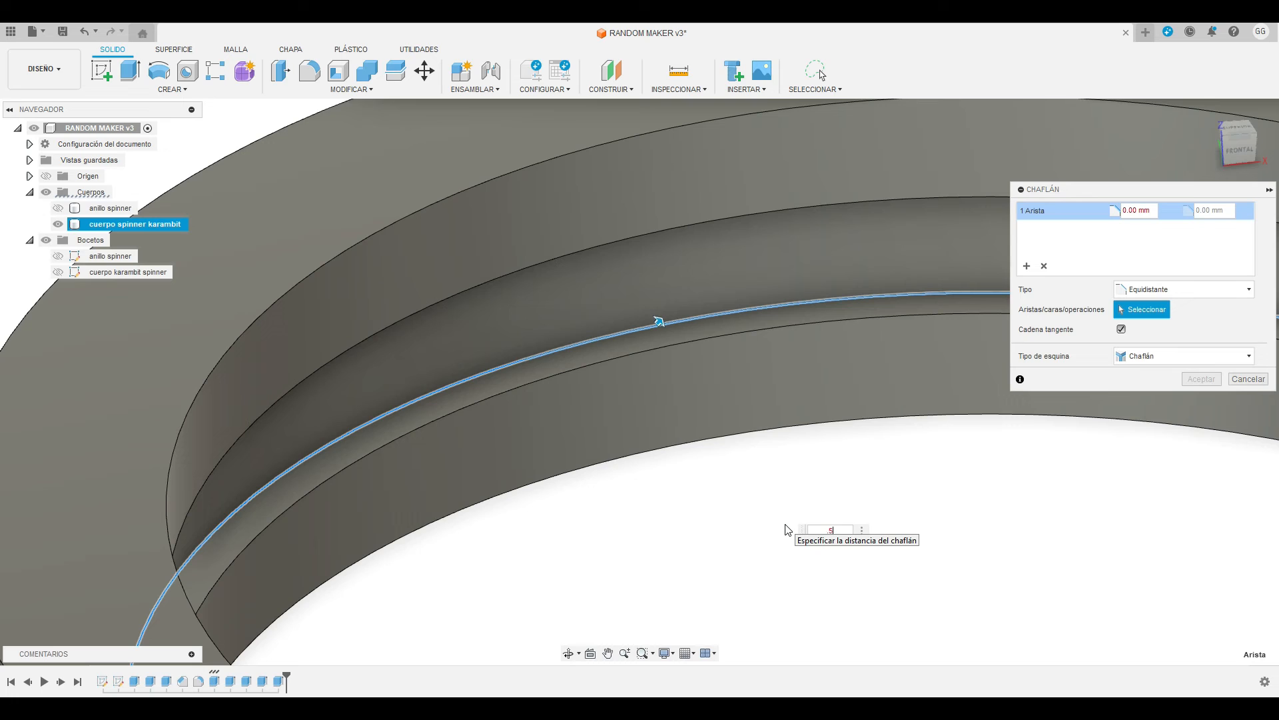
pyautogui.press('Return')
pyautogui.scroll(-3, 806, 527)
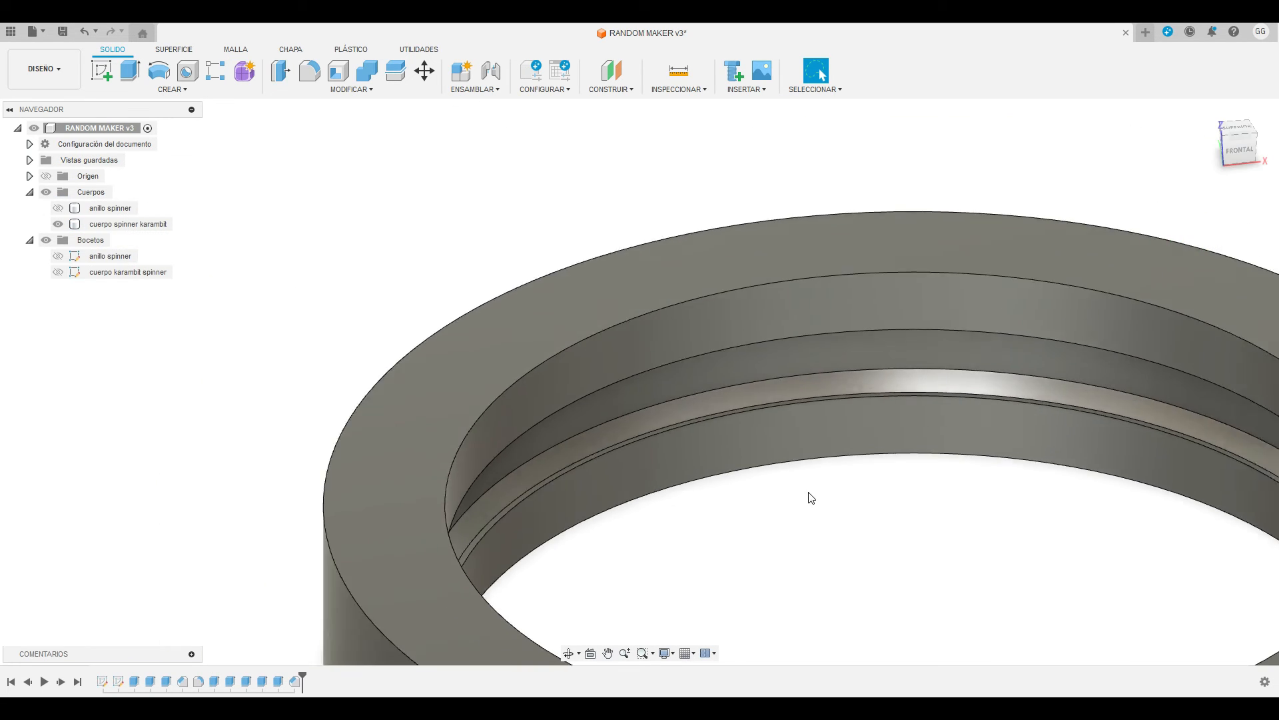
# Chamfer the opposite, upper outer edge of the internal groove by 0.5 mm, working from the body's underside.
pyautogui.scroll(-4, 818, 500)
pyautogui.click(568, 653)
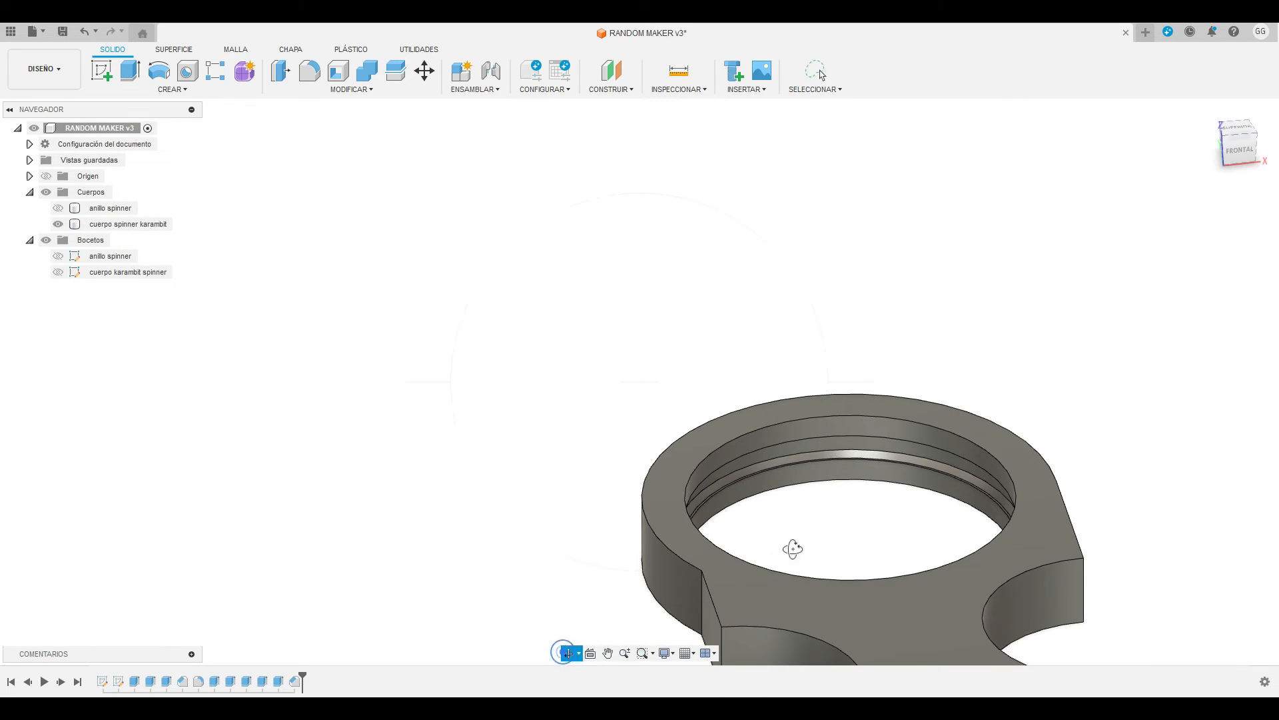
pyautogui.moveTo(791, 548); pyautogui.dragTo(815, 417)
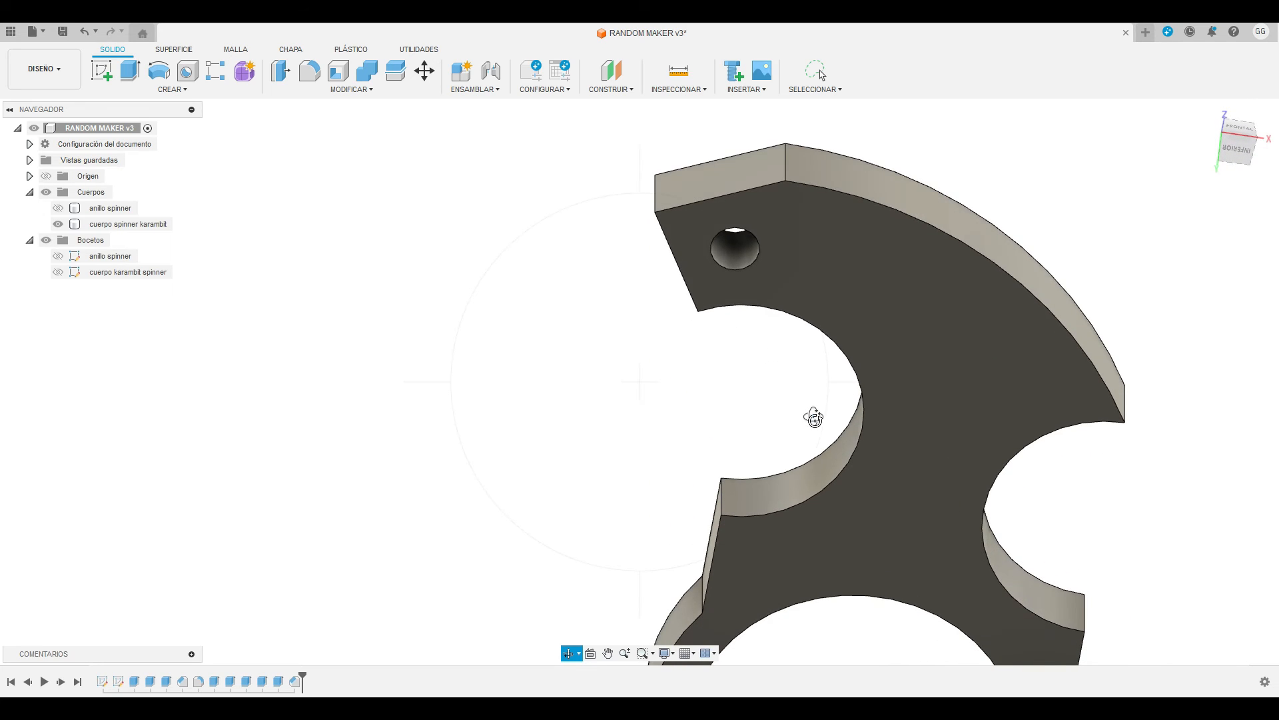
pyautogui.click(608, 653)
pyautogui.moveTo(846, 606); pyautogui.dragTo(834, 348)
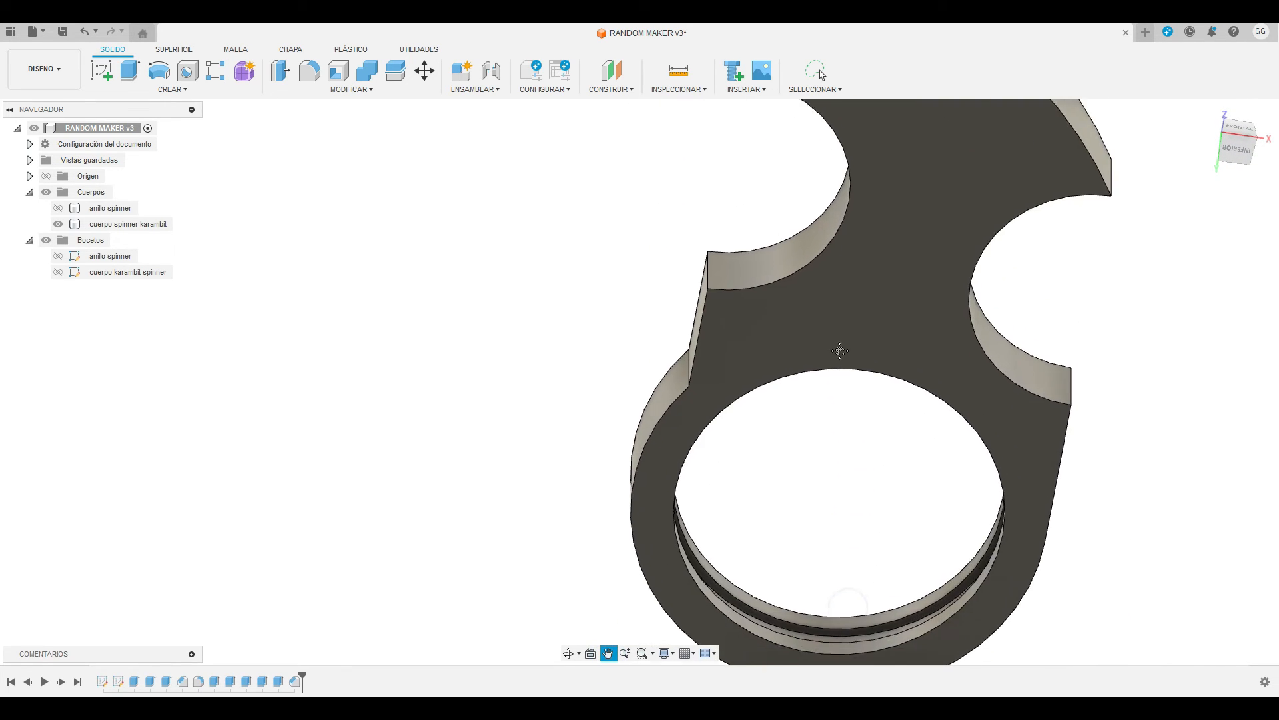
pyautogui.scroll(3, 821, 604)
pyautogui.scroll(5, 820, 604)
pyautogui.press('Escape')
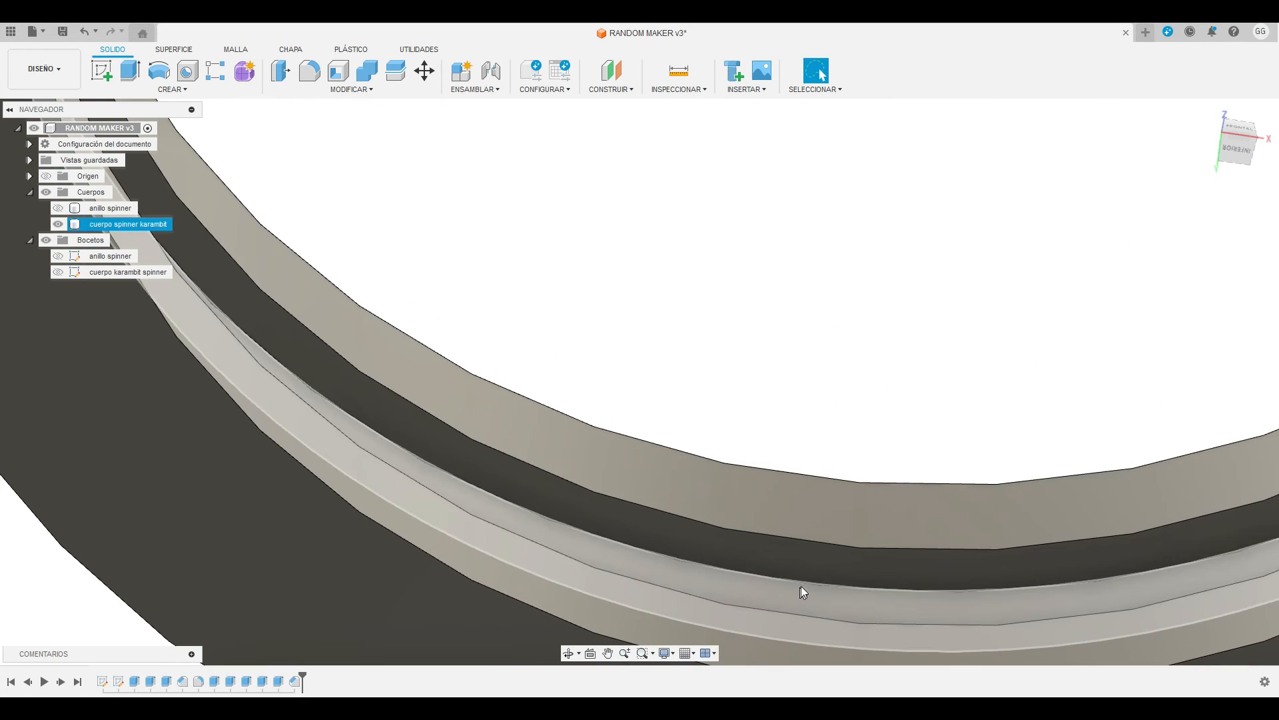
pyautogui.click(796, 583)
pyautogui.click(352, 89)
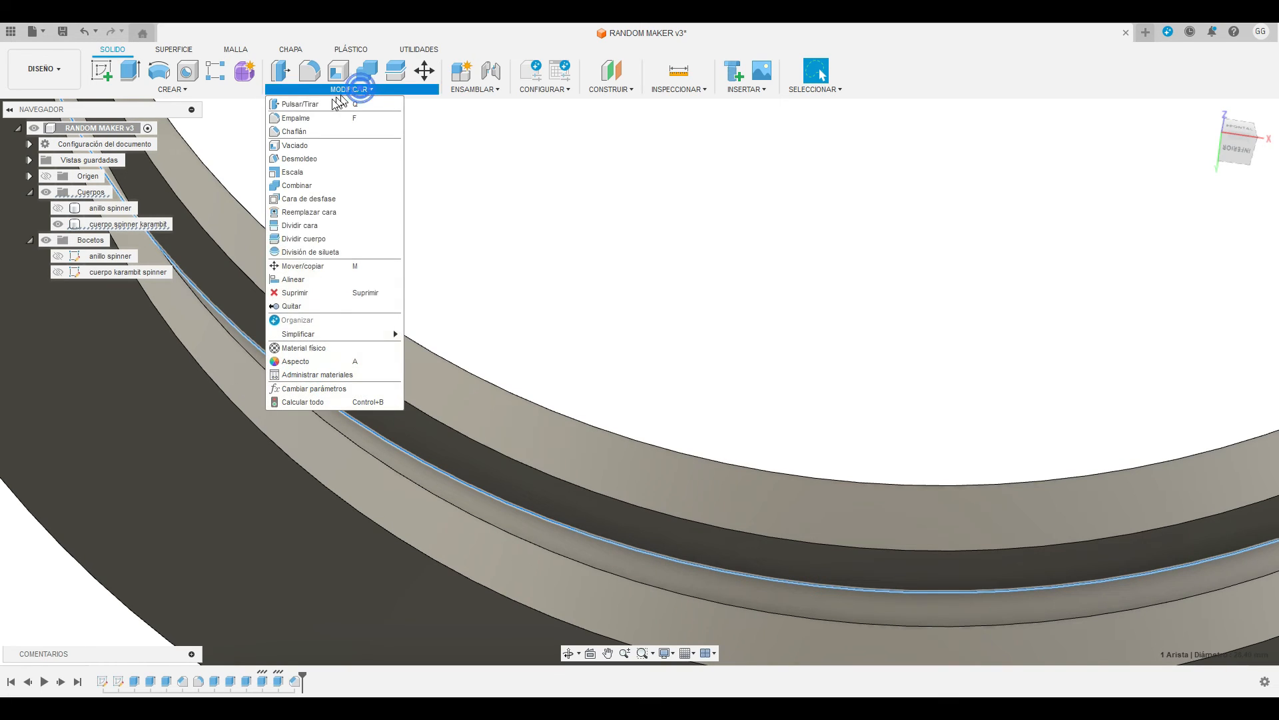
pyautogui.click(314, 132)
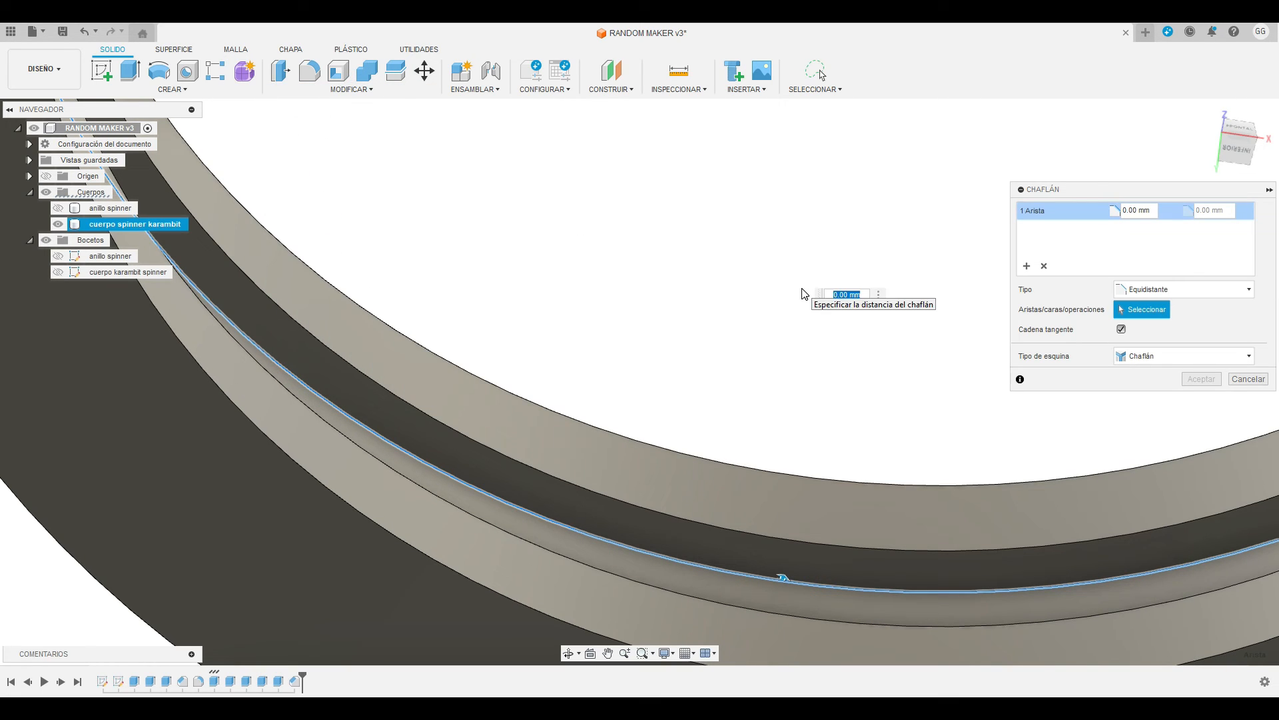
pyautogui.press('Return')
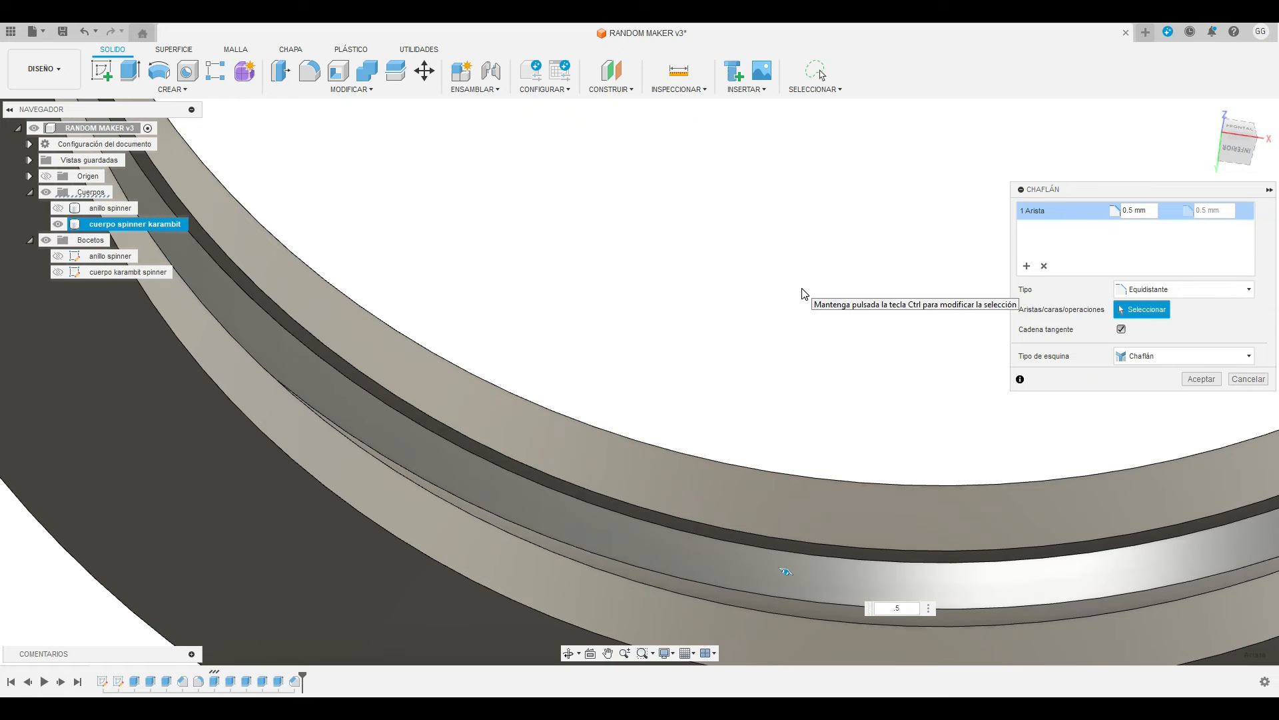
pyautogui.press('Return')
pyautogui.scroll(-5, 764, 353)
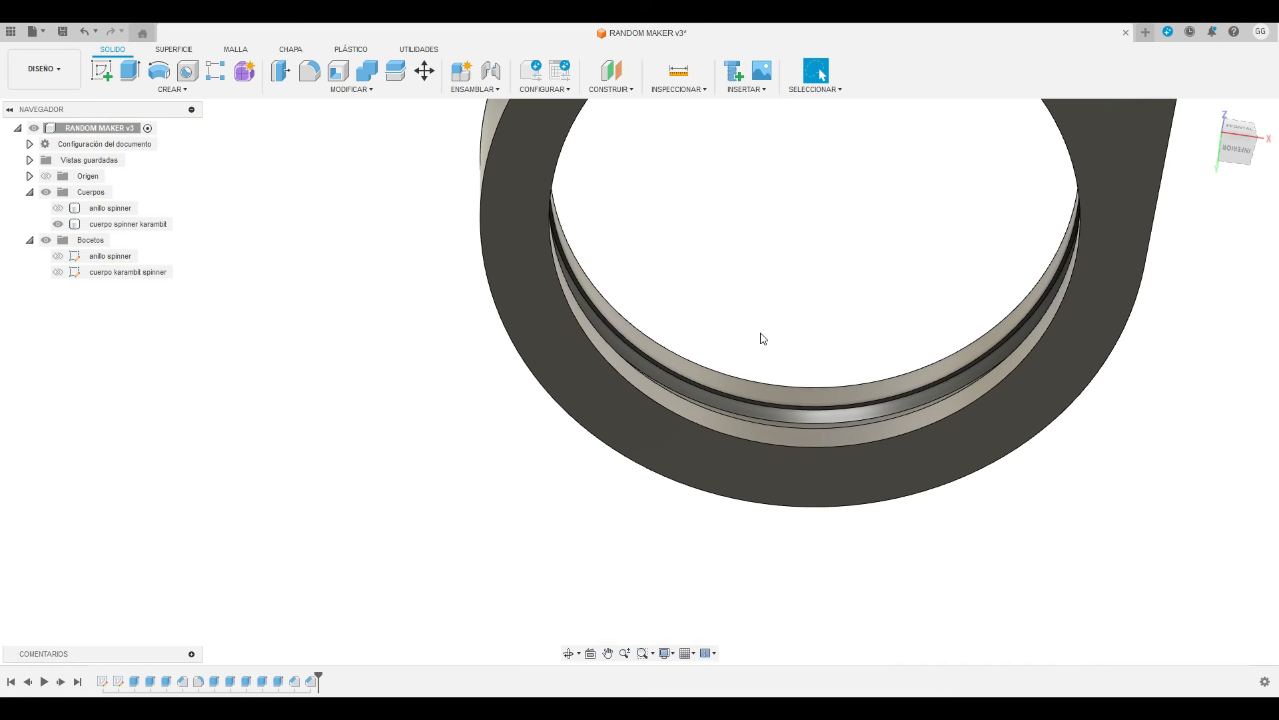
# Fillet the two vertical corner edges flanking the finger notch beside the small hole with a 5 mm radius.
pyautogui.click(568, 653)
pyautogui.moveTo(695, 259); pyautogui.dragTo(785, 591)
pyautogui.click(568, 653)
pyautogui.scroll(3, 923, 252)
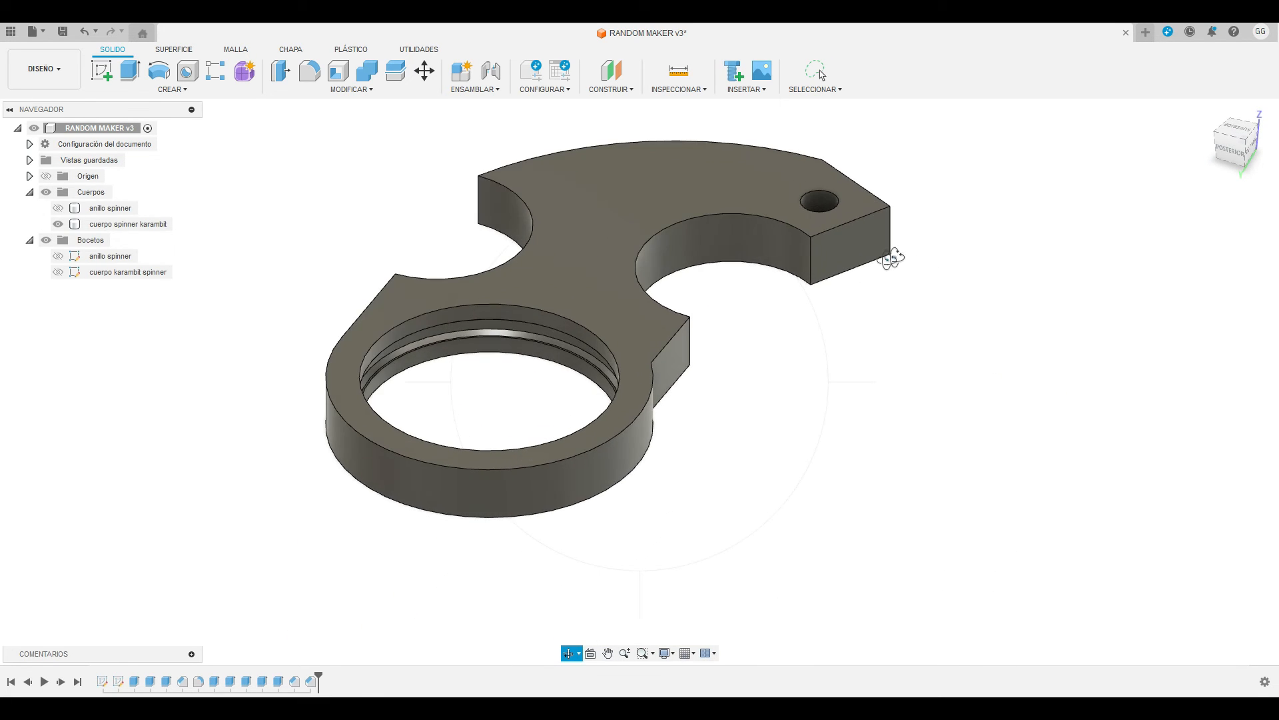
pyautogui.scroll(2, 893, 258)
pyautogui.press('Escape')
pyautogui.click(789, 263)
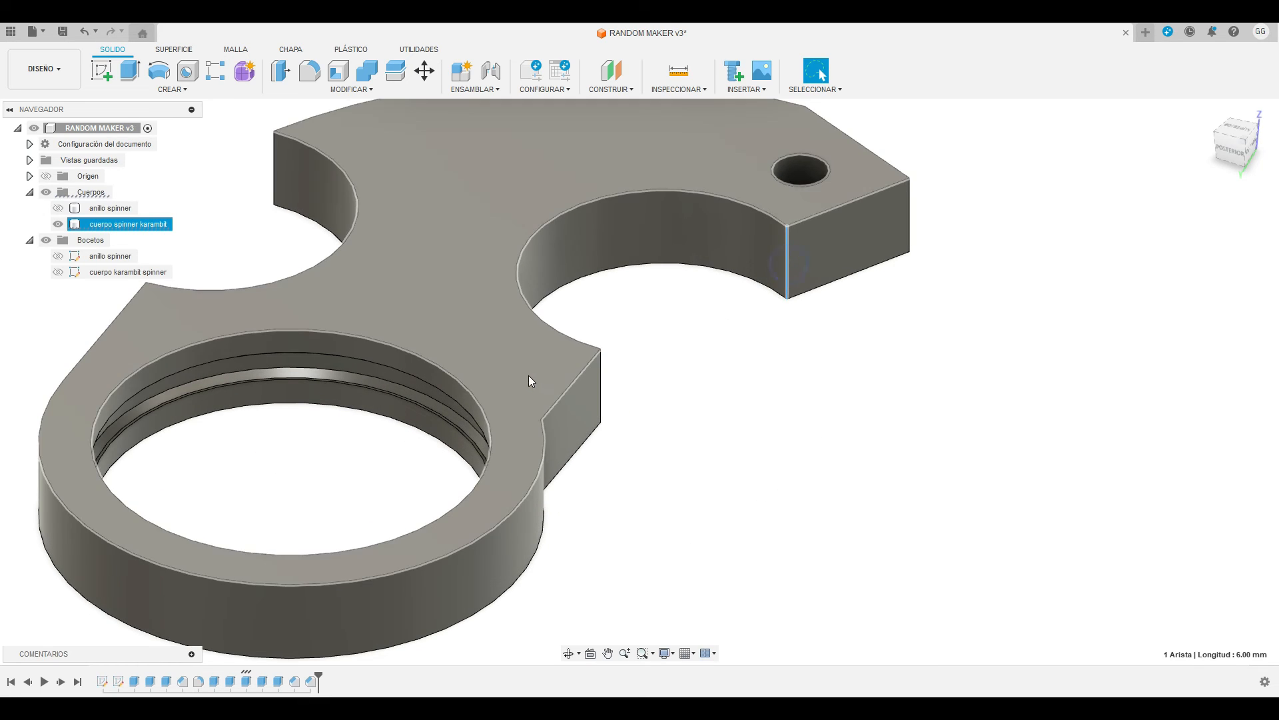
pyautogui.keyDown('shift'); pyautogui.click(600, 374); pyautogui.keyUp('shift')
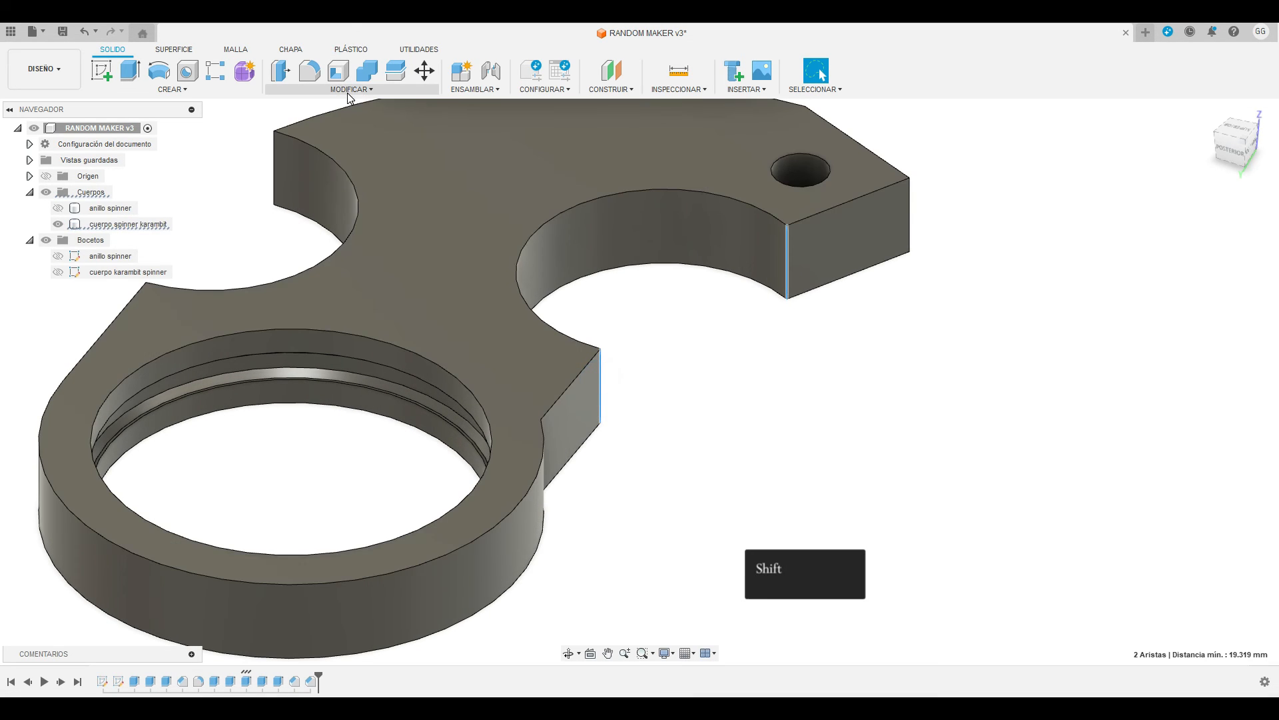
pyautogui.click(310, 70)
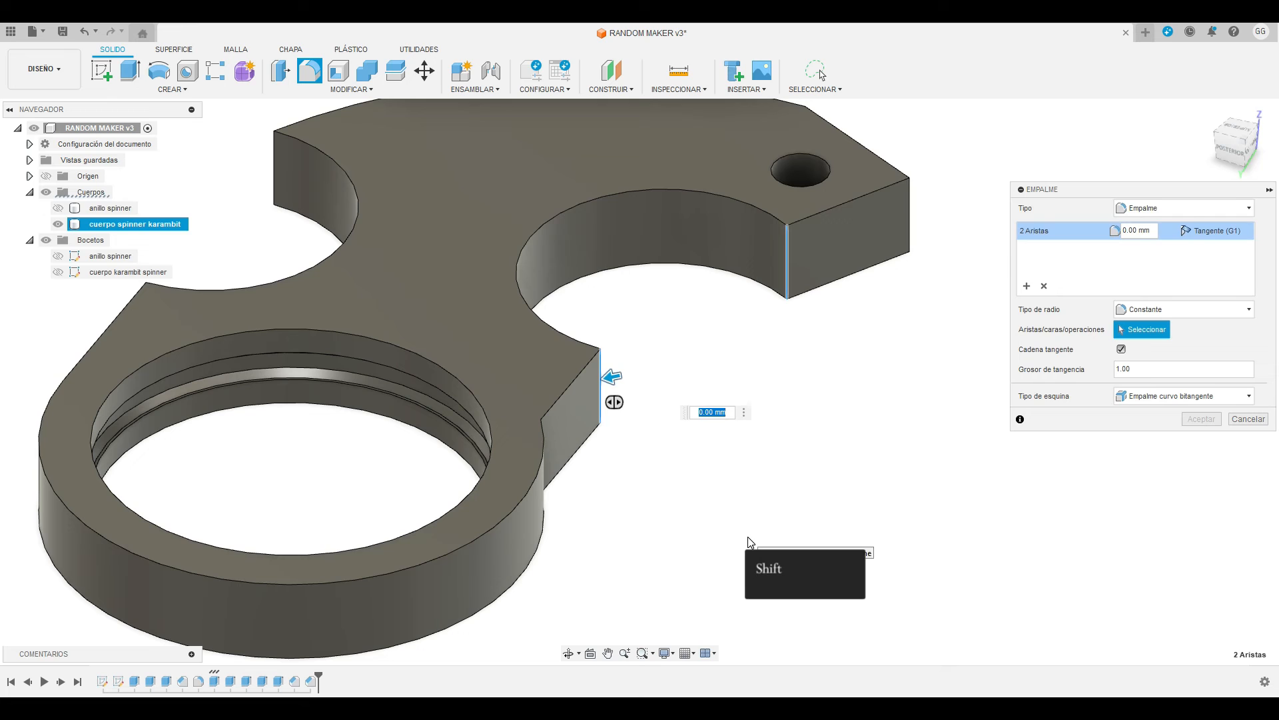
pyautogui.write('5')
pyautogui.press('Return')
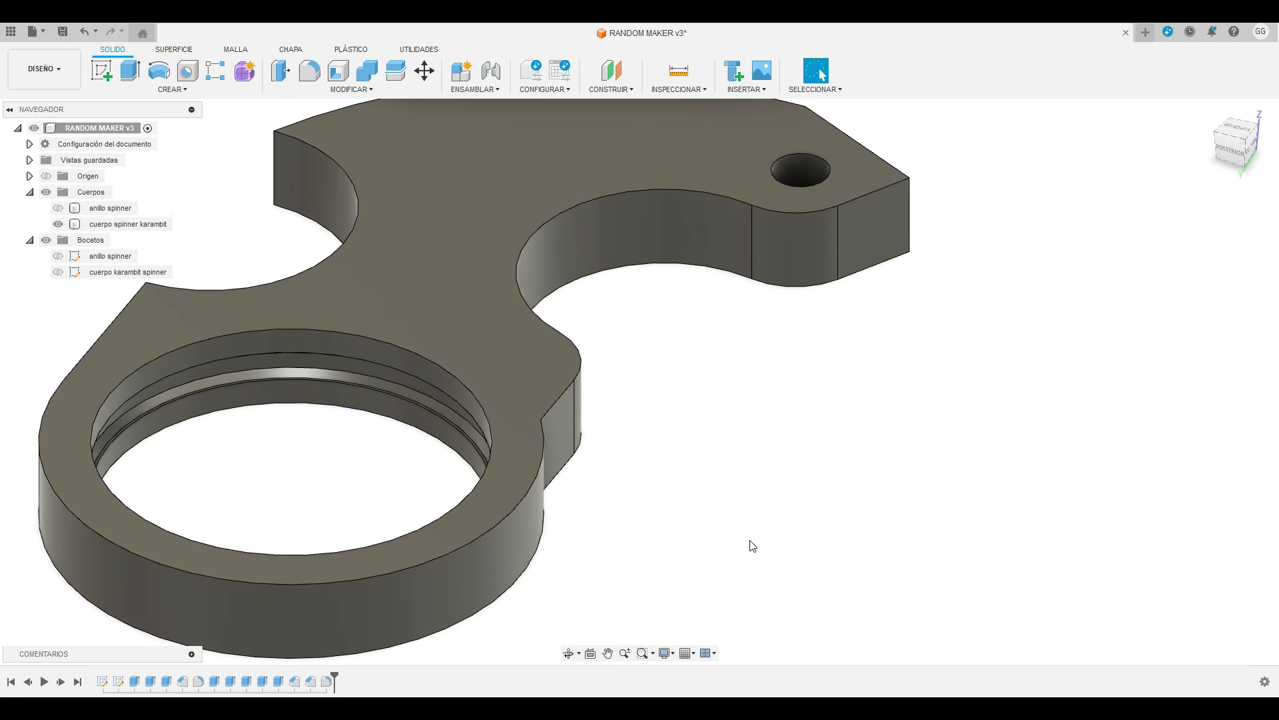
# Fillet the two vertical corner edges of the notch on the body's opposite side with a 5 mm radius.
pyautogui.scroll(-3, 778, 517)
pyautogui.click(568, 653)
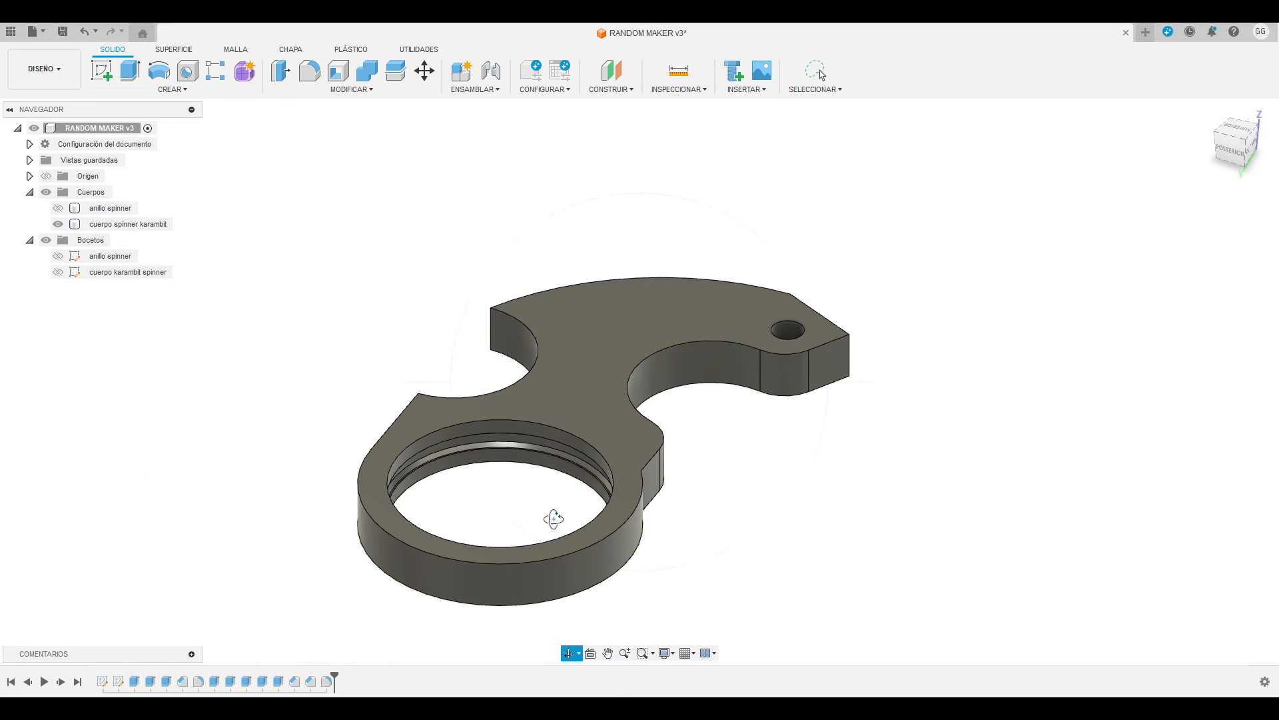
pyautogui.moveTo(554, 517); pyautogui.dragTo(600, 514)
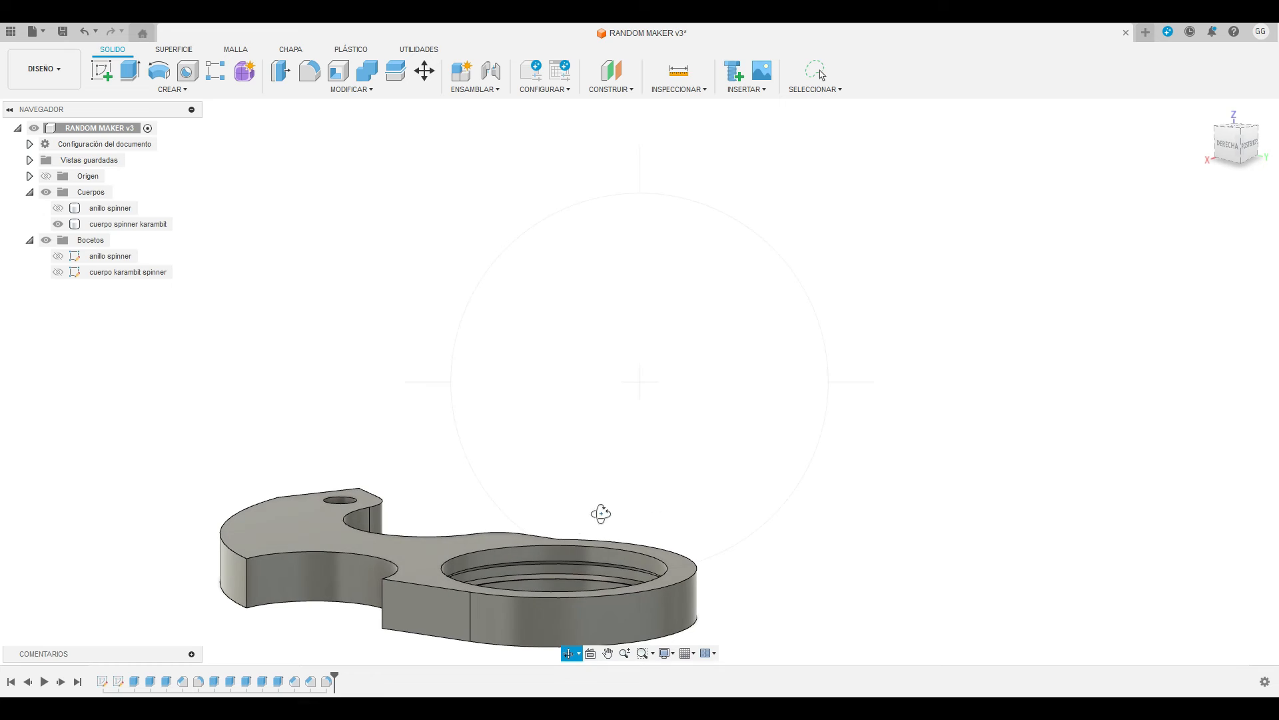
pyautogui.click(246, 573)
pyautogui.keyDown('shift'); pyautogui.click(382, 595); pyautogui.keyUp('shift')
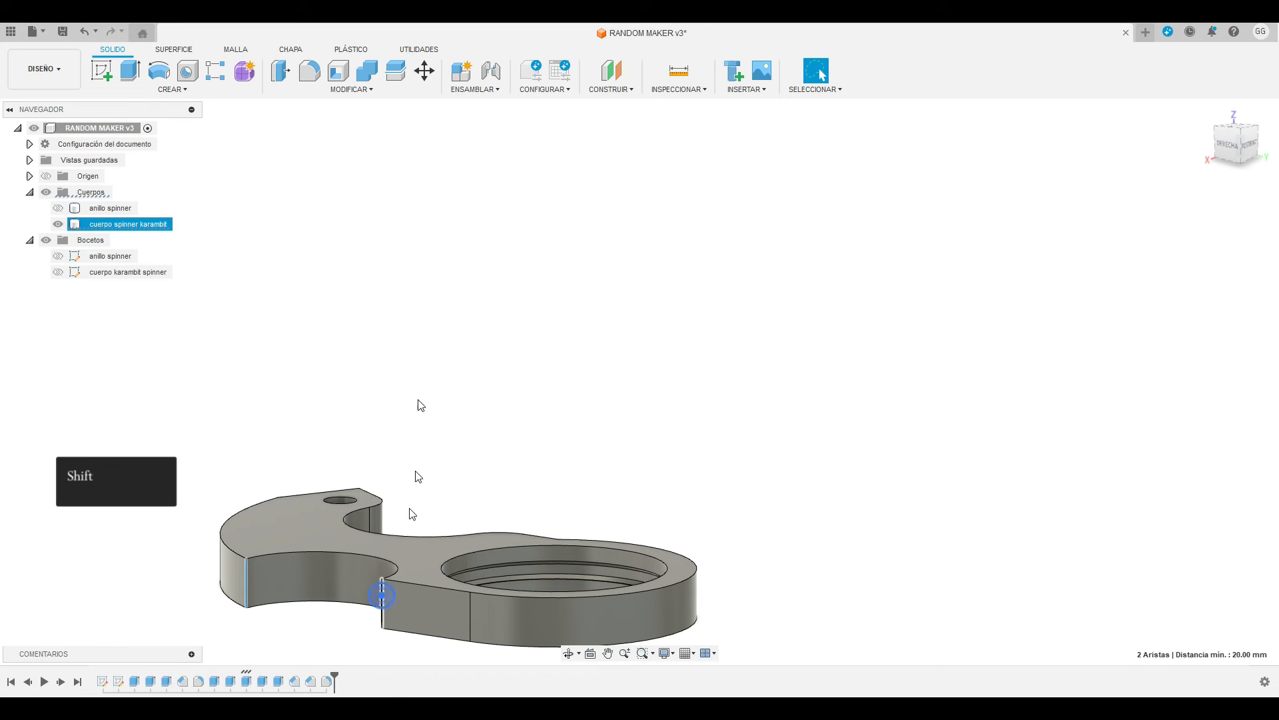
pyautogui.click(313, 72)
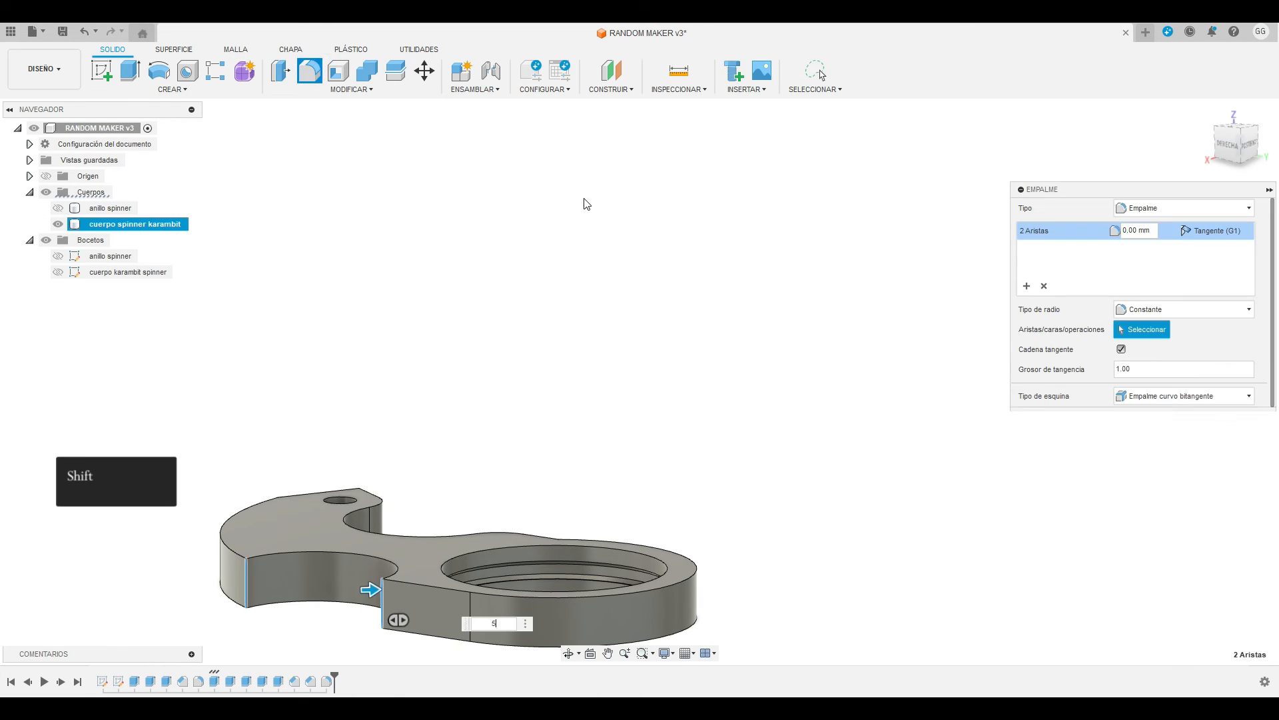
pyautogui.write('5')
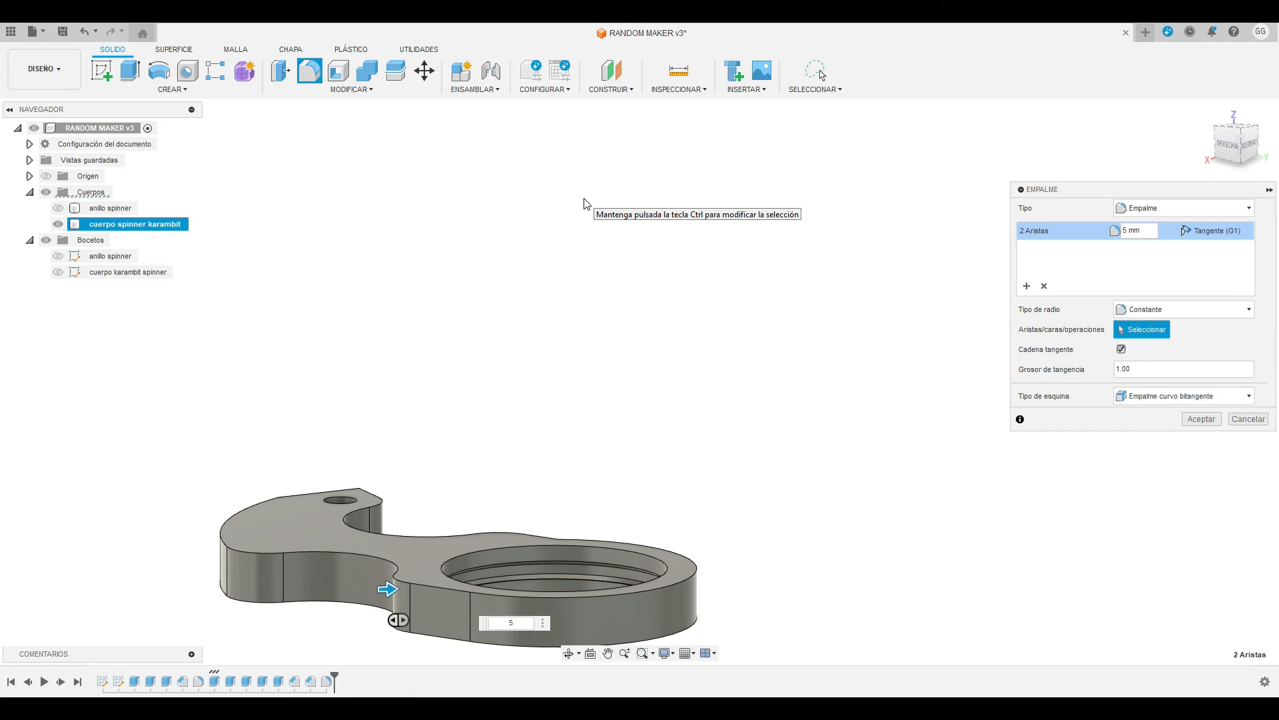
pyautogui.press('Return')
# Fillet all edges of the karambit body's upper face with a 0.5 mm radius.
pyautogui.scroll(-2, 661, 424)
pyautogui.scroll(-2, 662, 424)
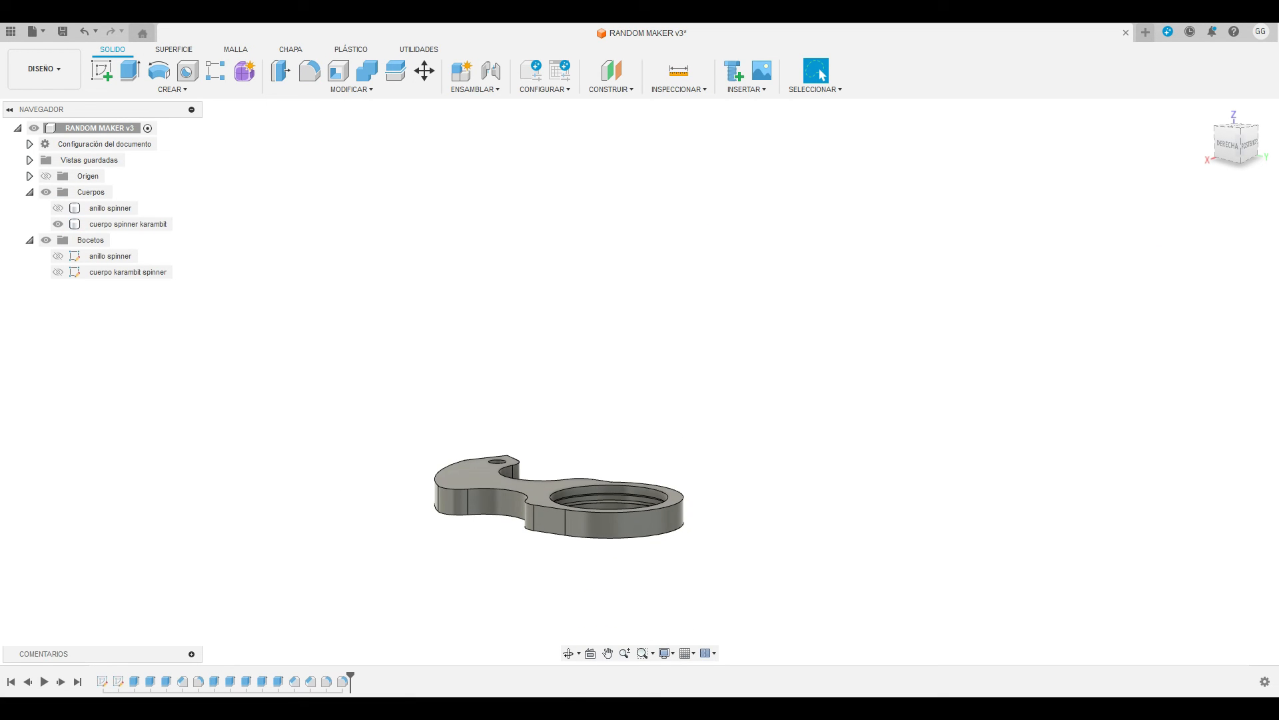
pyautogui.click(570, 655)
pyautogui.moveTo(507, 586); pyautogui.dragTo(690, 459)
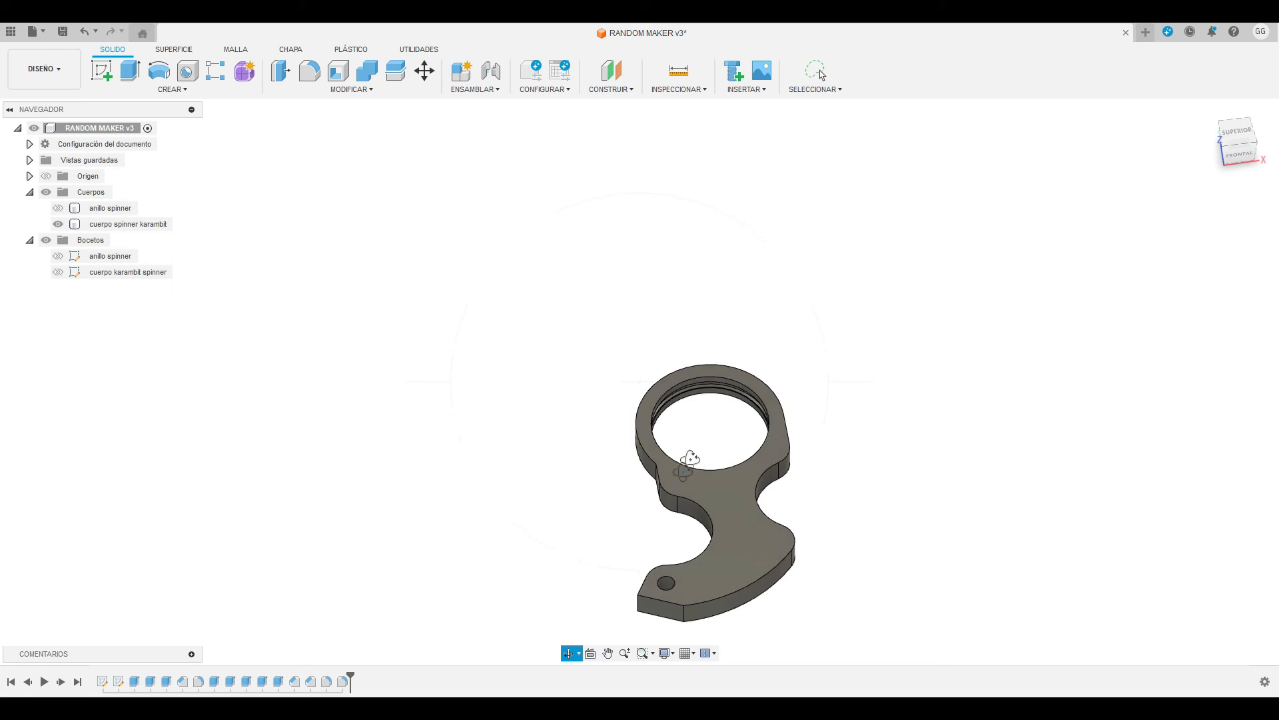
pyautogui.scroll(2, 872, 408)
pyautogui.press('Escape')
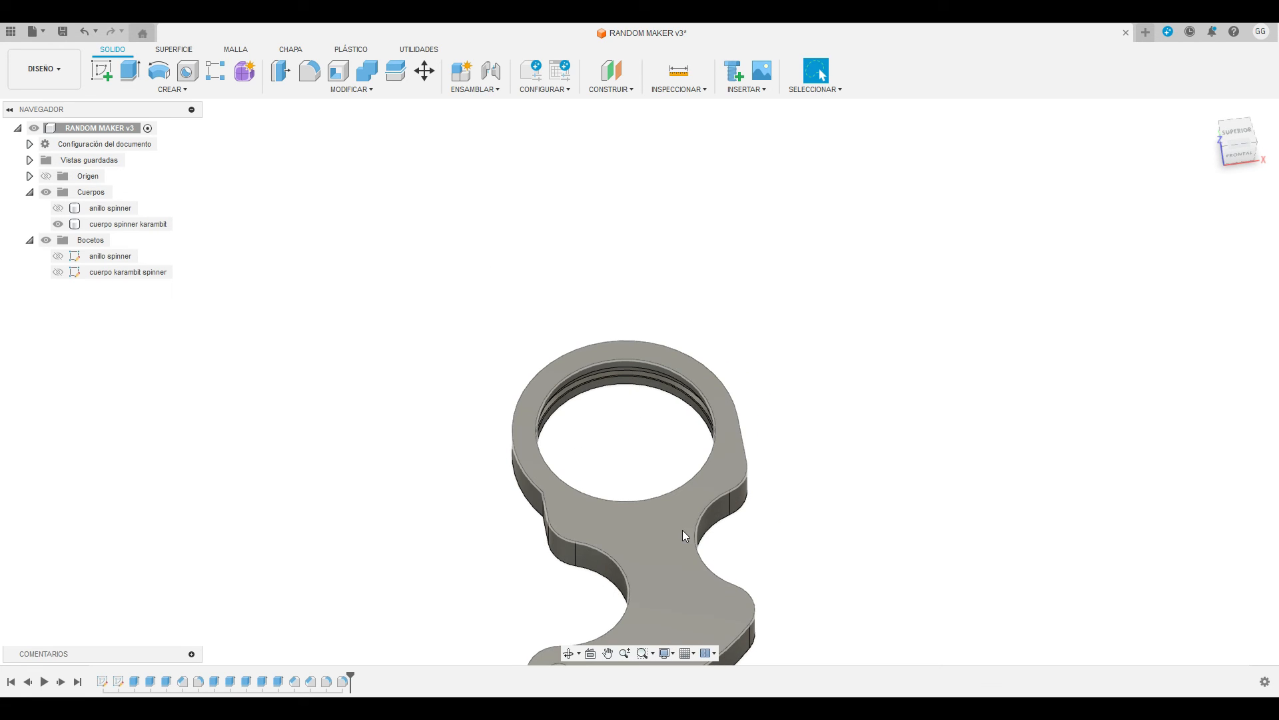
pyautogui.click(649, 537)
pyautogui.click(308, 73)
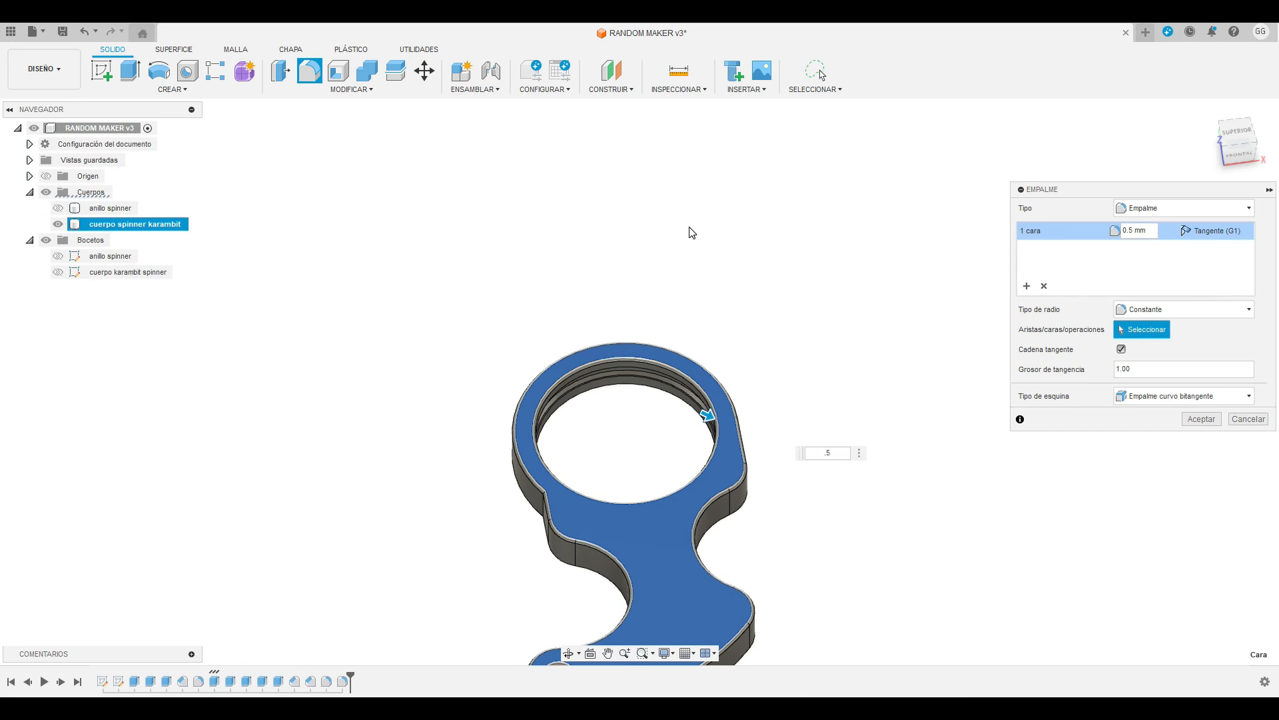
pyautogui.press('Return')
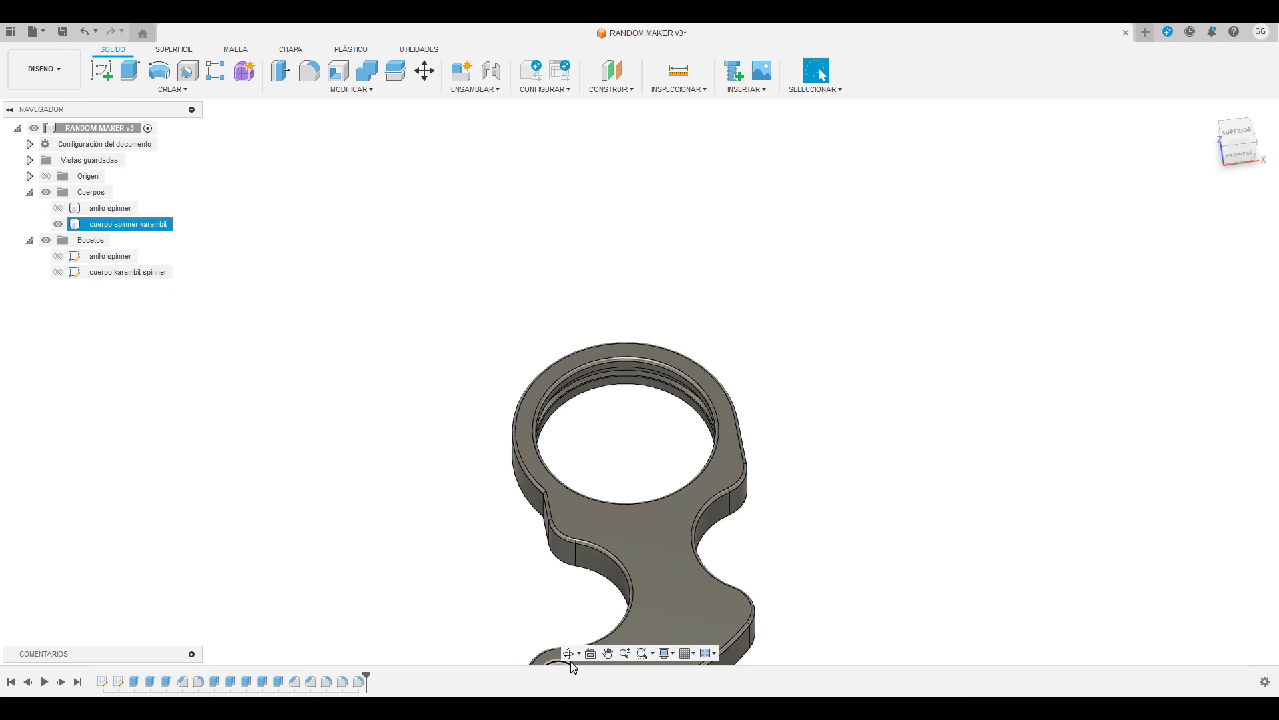
# Fillet all edges of the karambit body's lower face.
pyautogui.click(568, 654)
pyautogui.moveTo(634, 541); pyautogui.dragTo(657, 442)
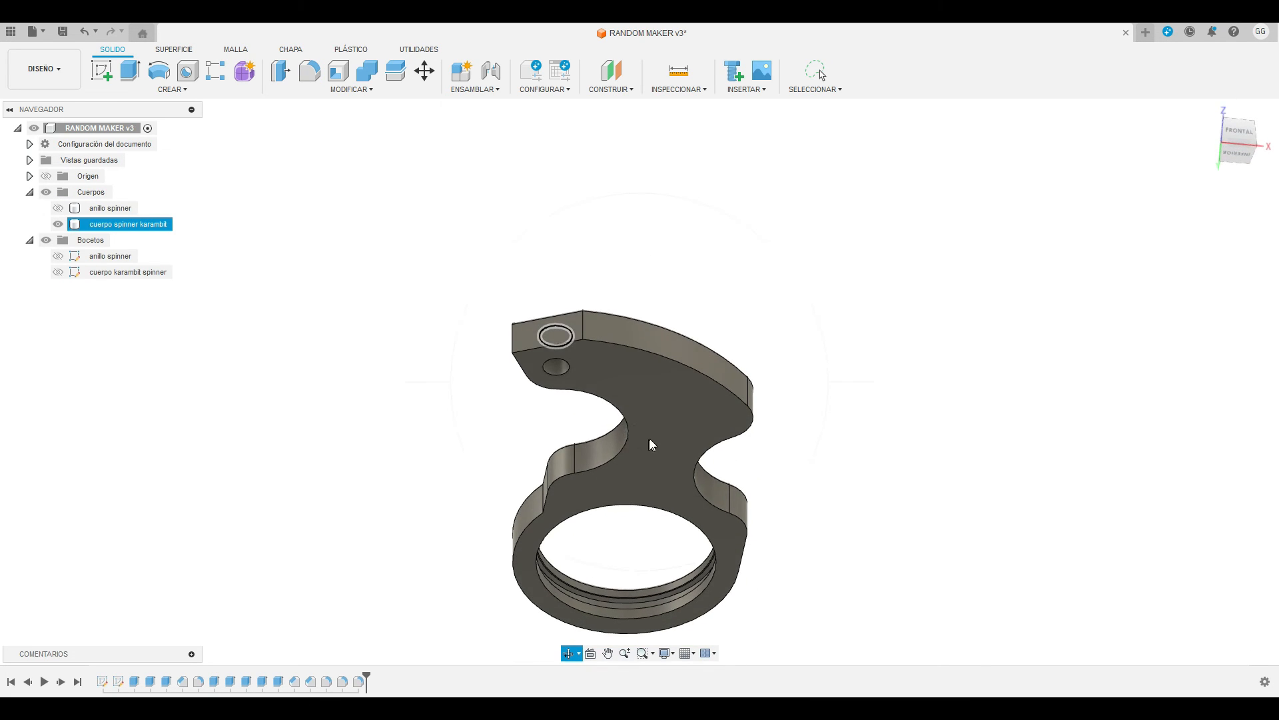
pyautogui.press('Escape')
pyautogui.click(654, 434)
pyautogui.click(319, 73)
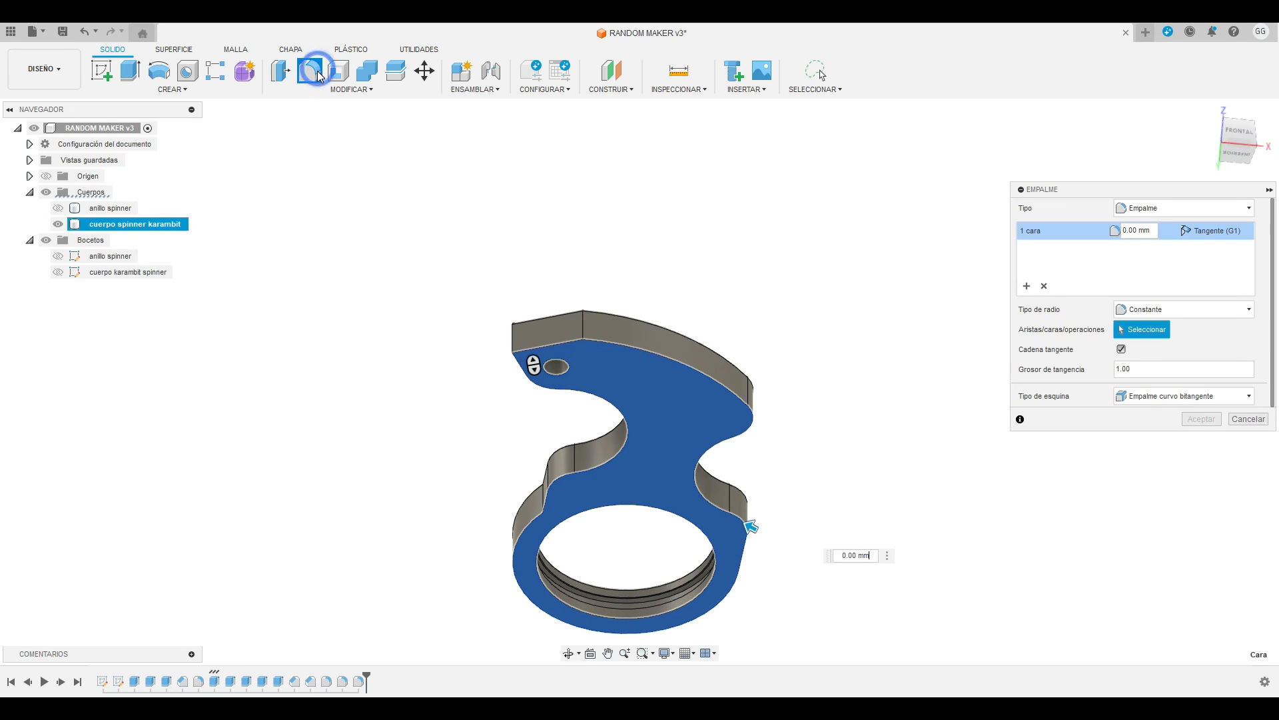
pyautogui.press('Return')
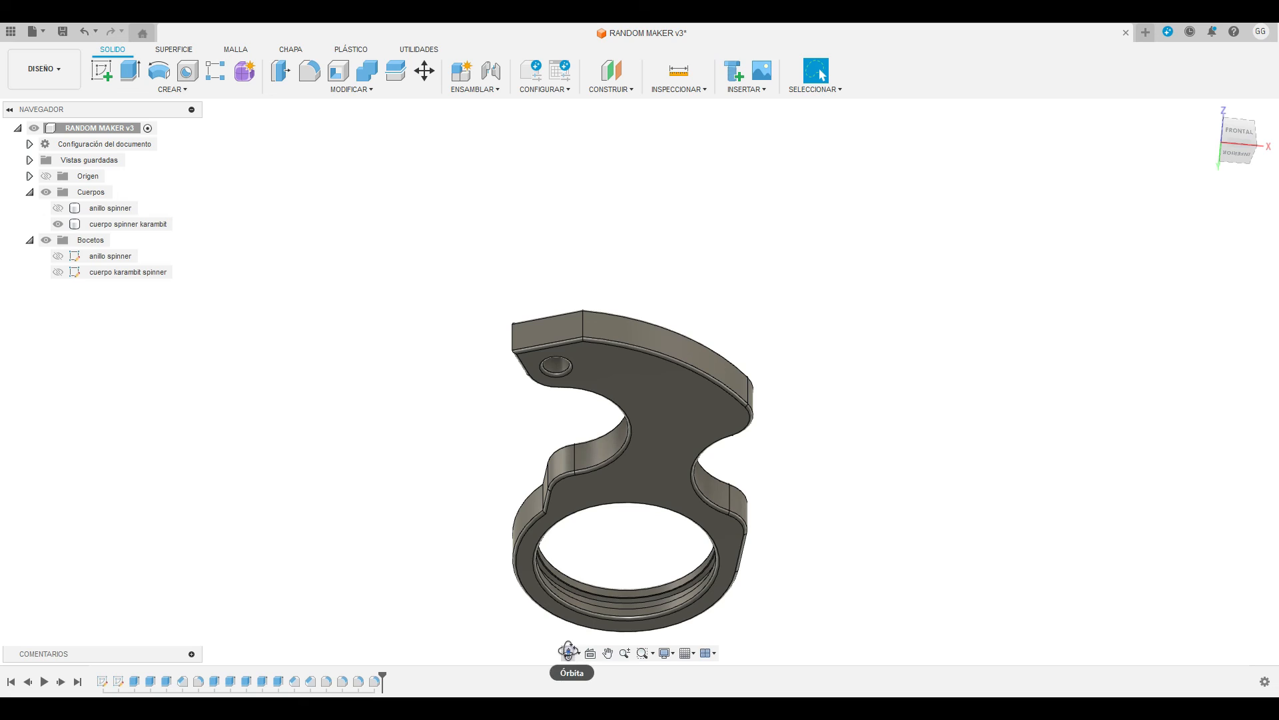
# Set the opacity of the cuerpo spinner karambit body to 30 %.
pyautogui.click(569, 651)
pyautogui.moveTo(660, 449); pyautogui.dragTo(739, 530)
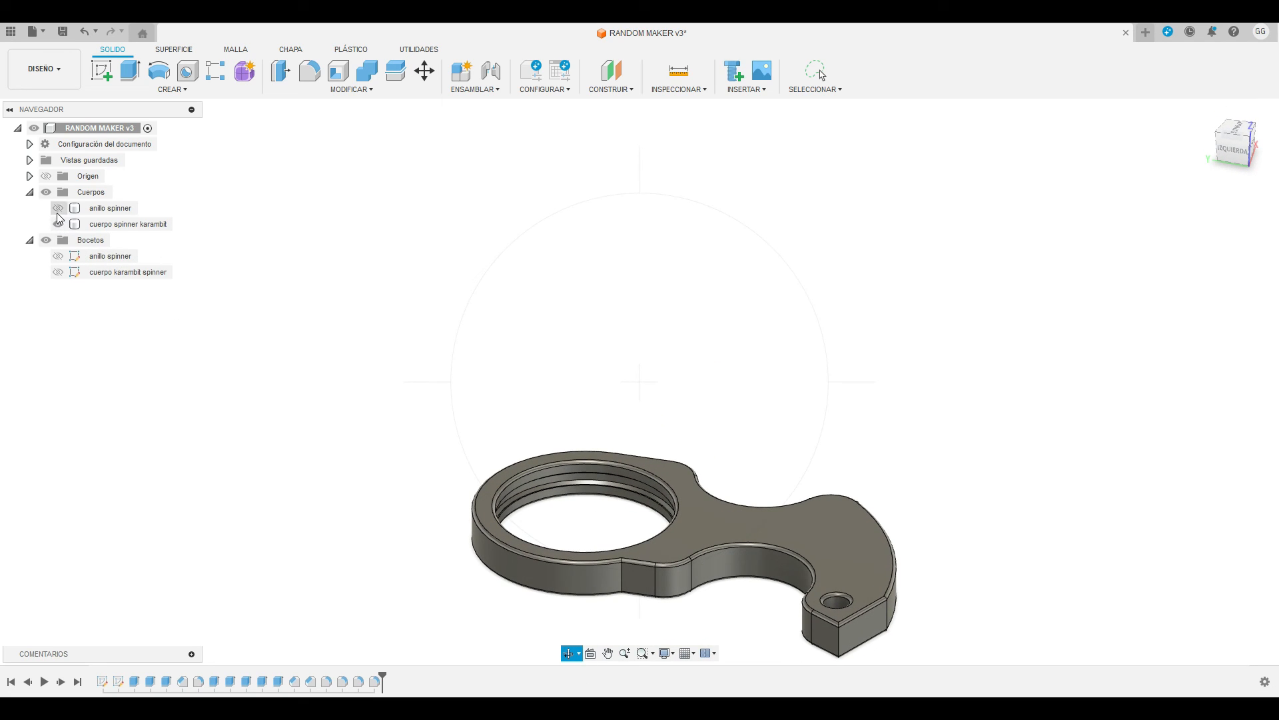
pyautogui.click(58, 209)
pyautogui.click(58, 208)
pyautogui.rightClick(137, 230)
pyautogui.moveTo(279, 513)
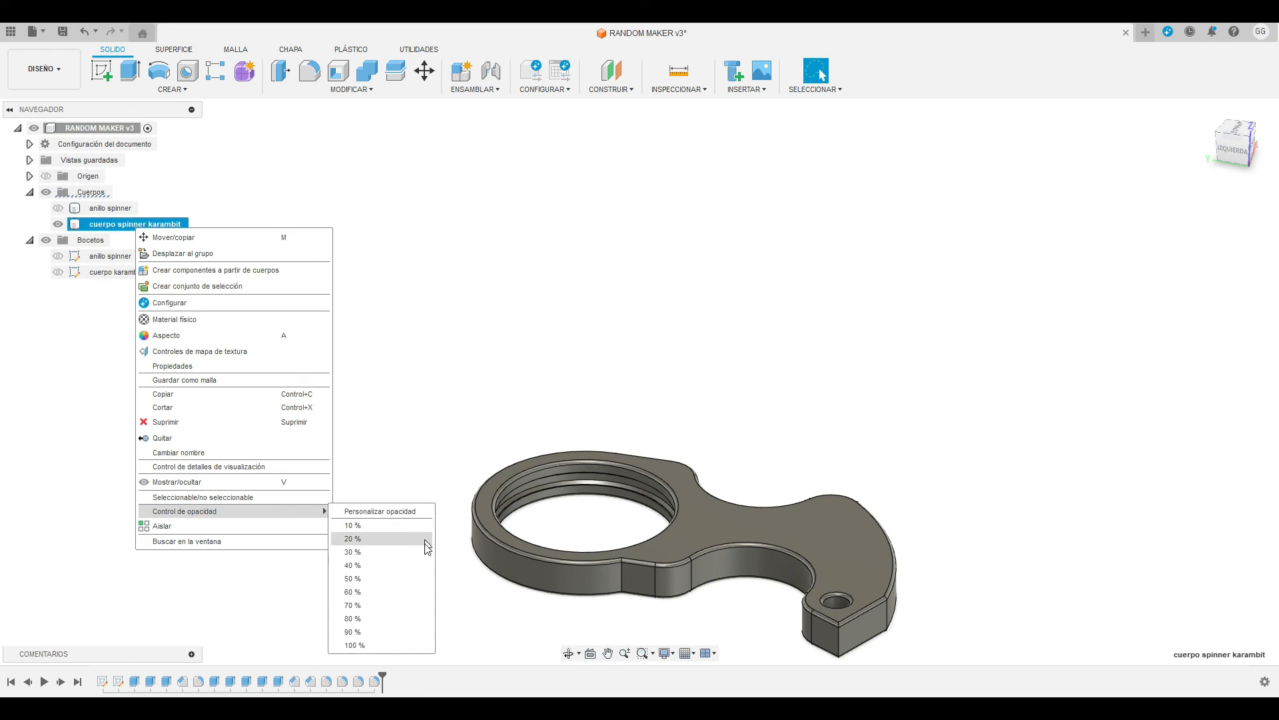
pyautogui.click(388, 550)
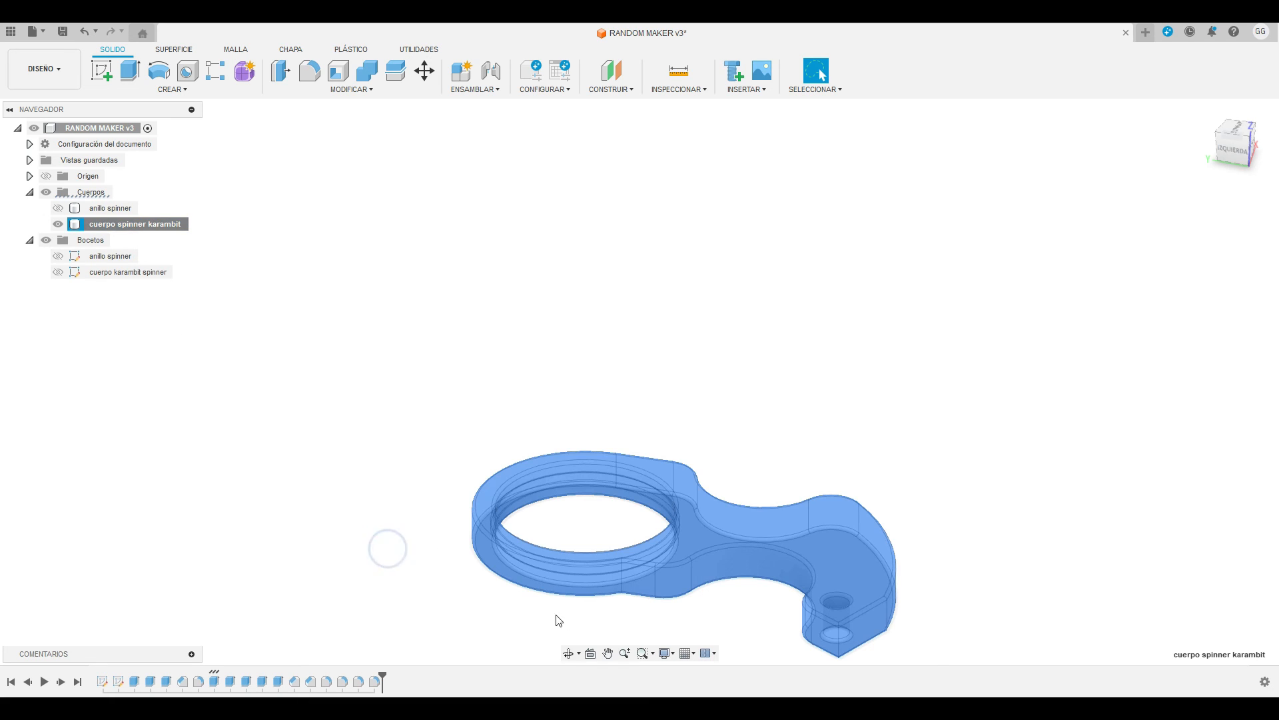
# Show the anillo spinner body and examine from the side how it sits in the translucent body's groove.
pyautogui.click(57, 209)
pyautogui.scroll(-2, 571, 490)
pyautogui.scroll(2, 625, 605)
pyautogui.click(568, 655)
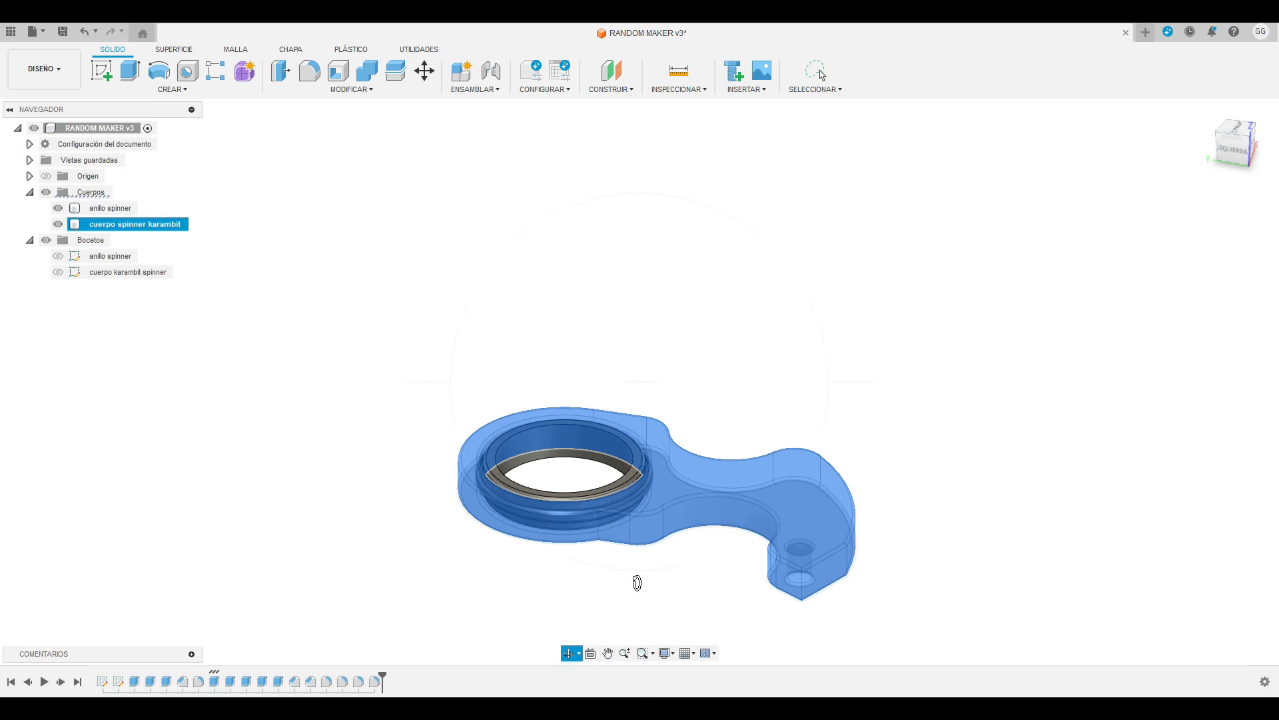
pyautogui.moveTo(637, 584); pyautogui.dragTo(651, 542)
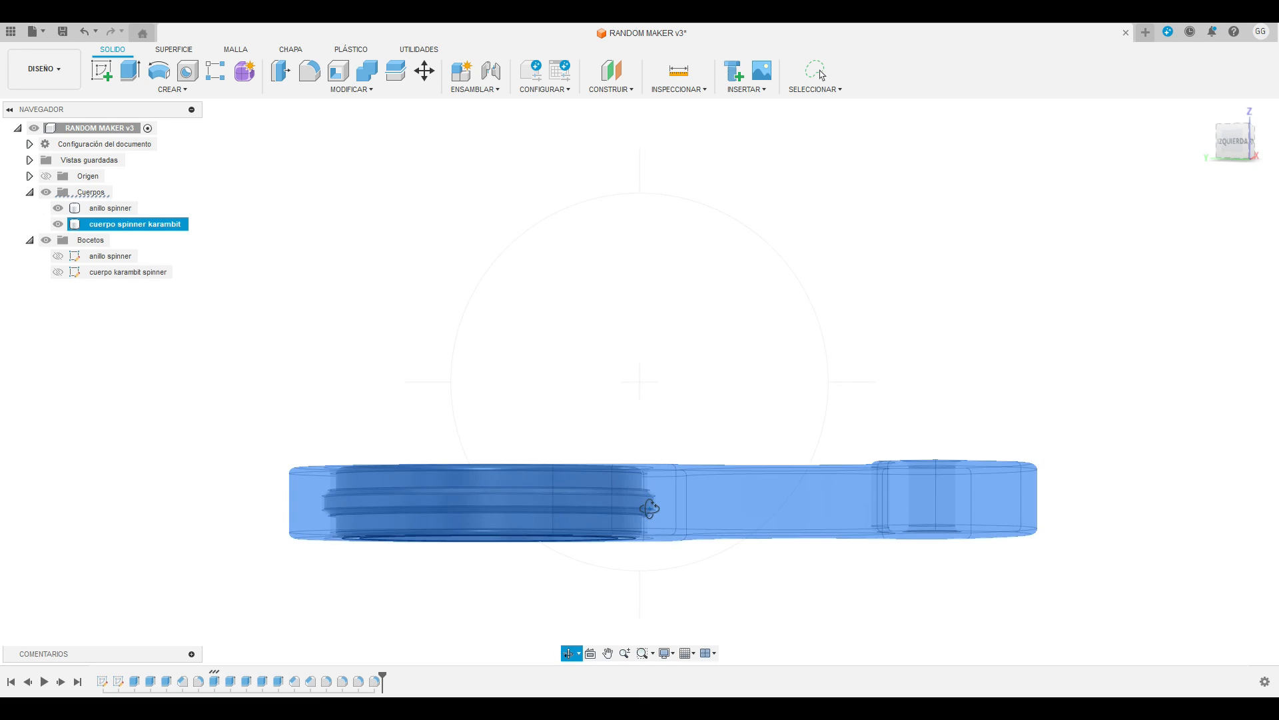
# Examine the clearance between the ring's chamfered flange and the translucent karambit body's internal groove up close, and view the whole assembly from above.
pyautogui.scroll(8, 649, 509)
pyautogui.press('Escape')
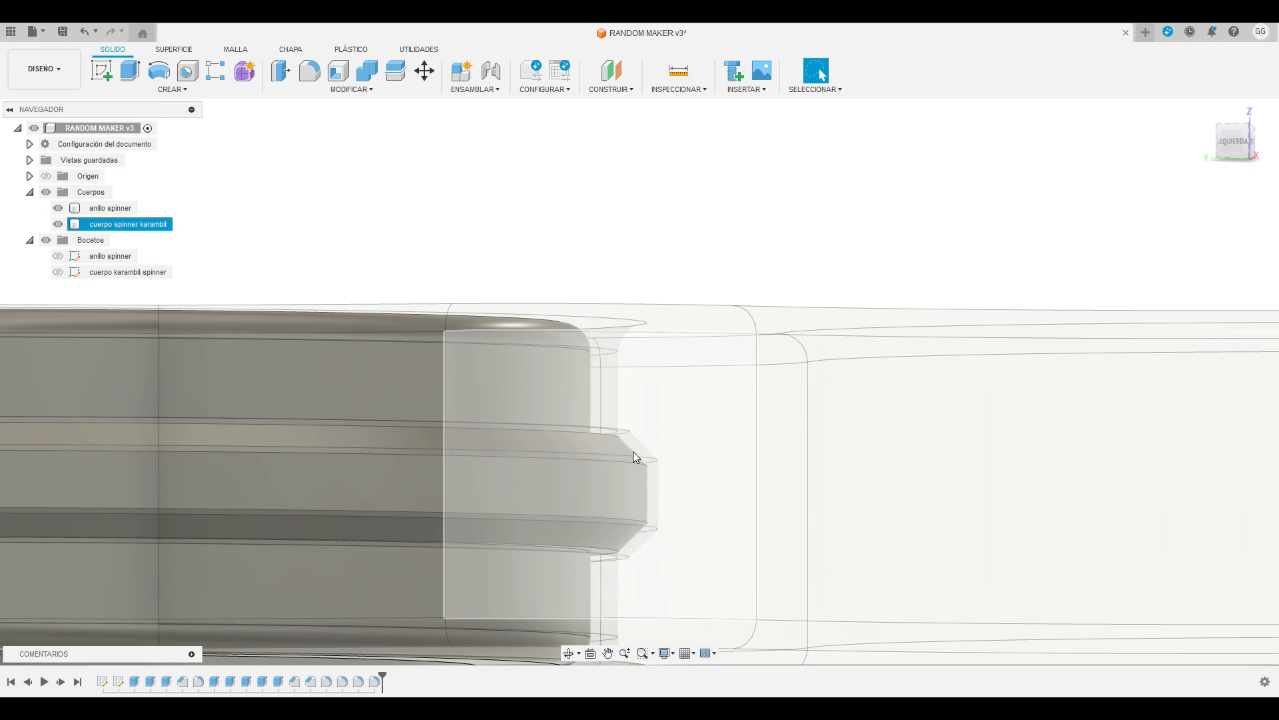
pyautogui.scroll(-2, 637, 460)
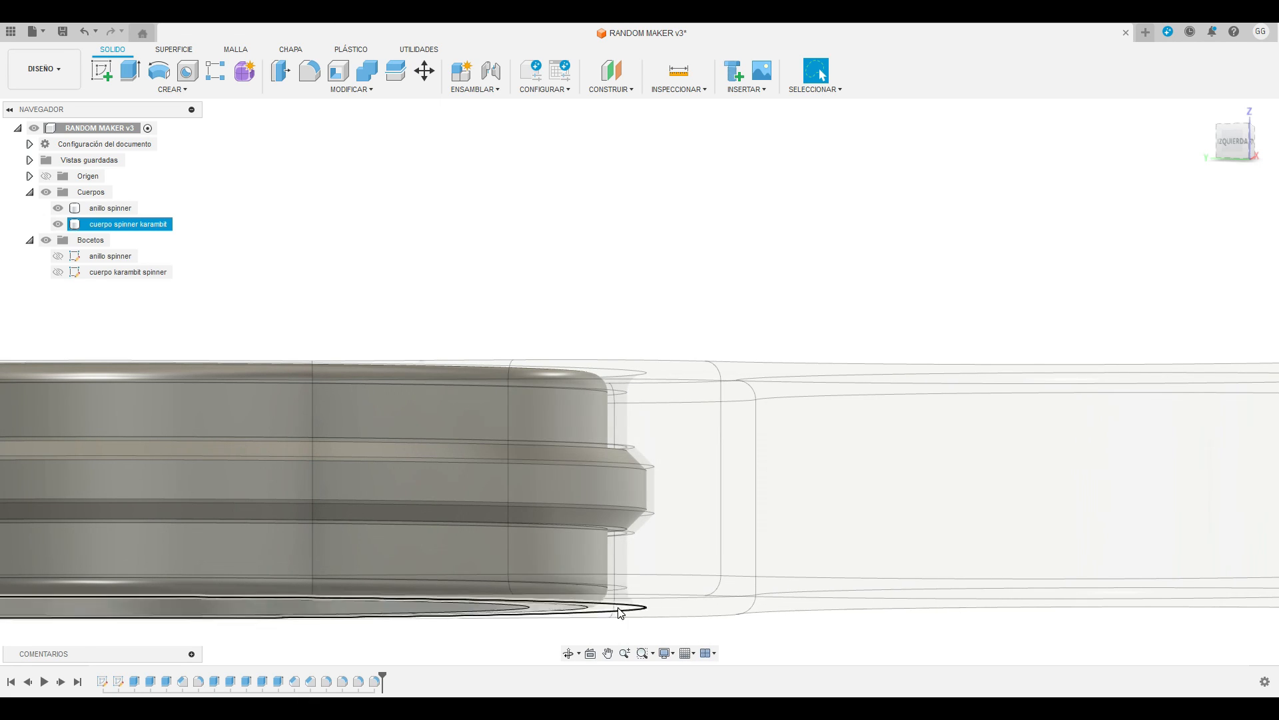
pyautogui.scroll(-5, 614, 581)
pyautogui.click(568, 653)
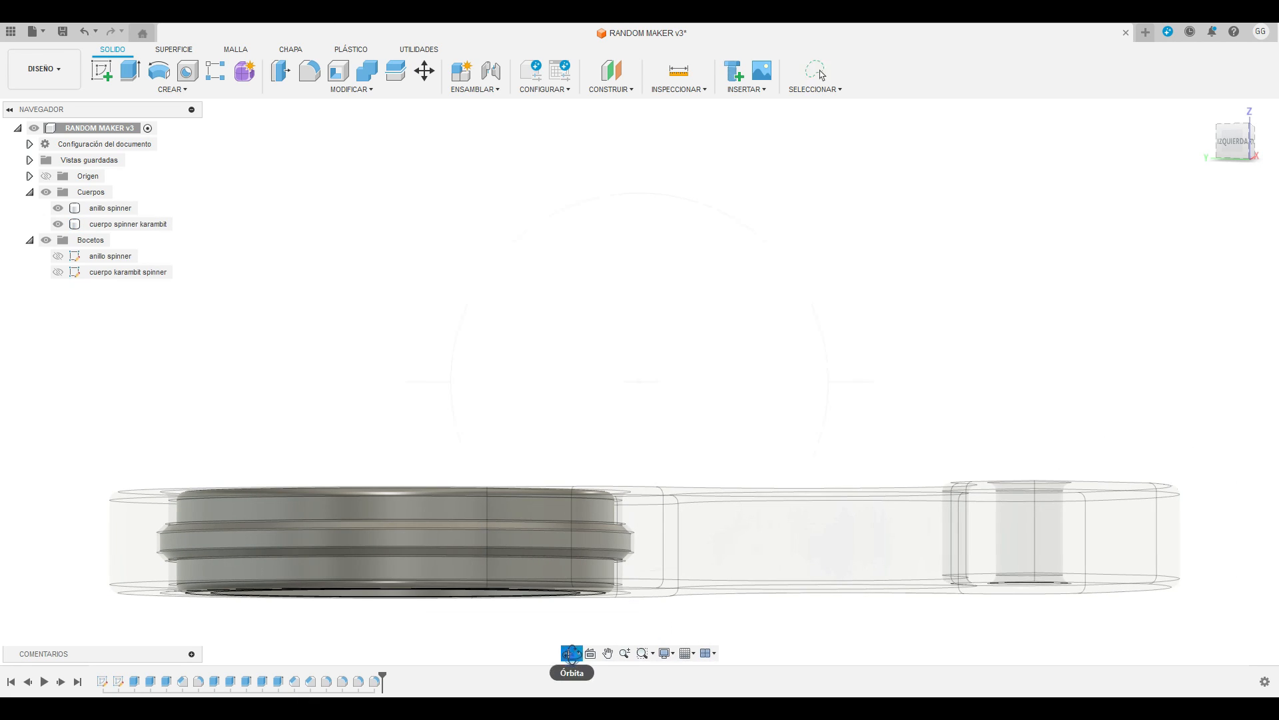
pyautogui.moveTo(635, 470); pyautogui.dragTo(602, 537)
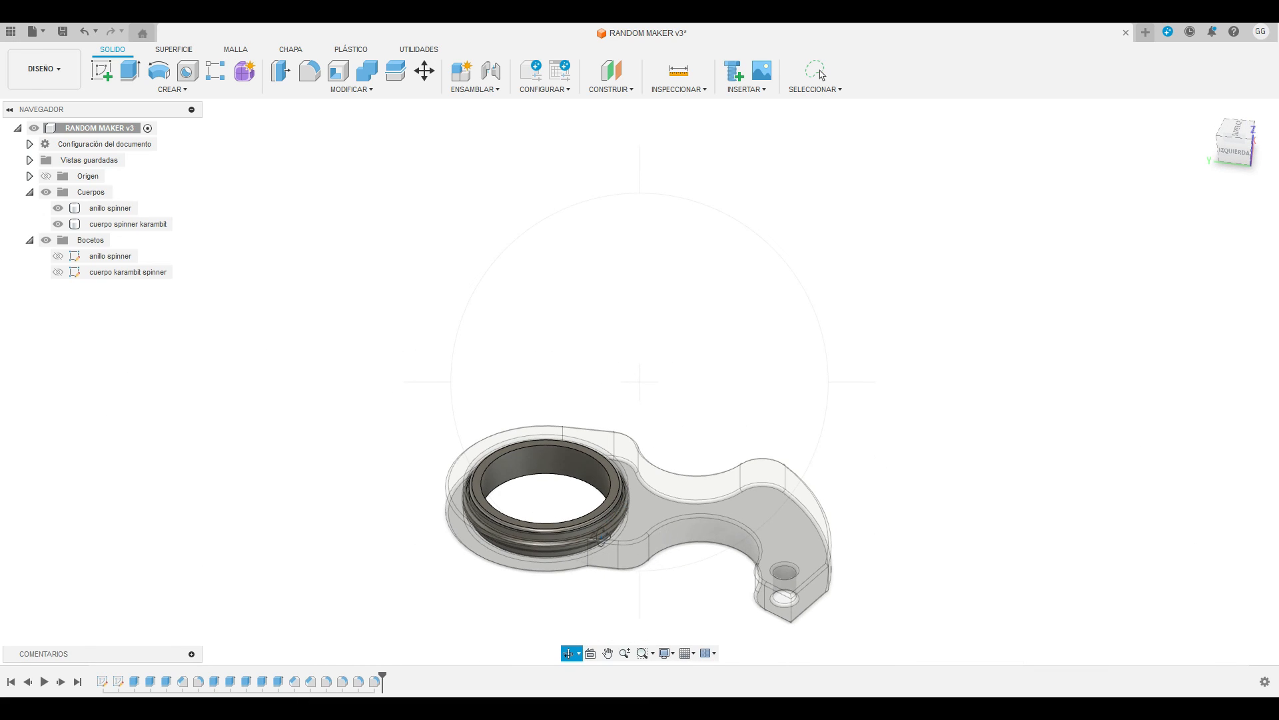
# Set the opacity of the cuerpo spinner karambit body to 100 % and view the finished spinner at an angle.
pyautogui.rightClick(148, 225)
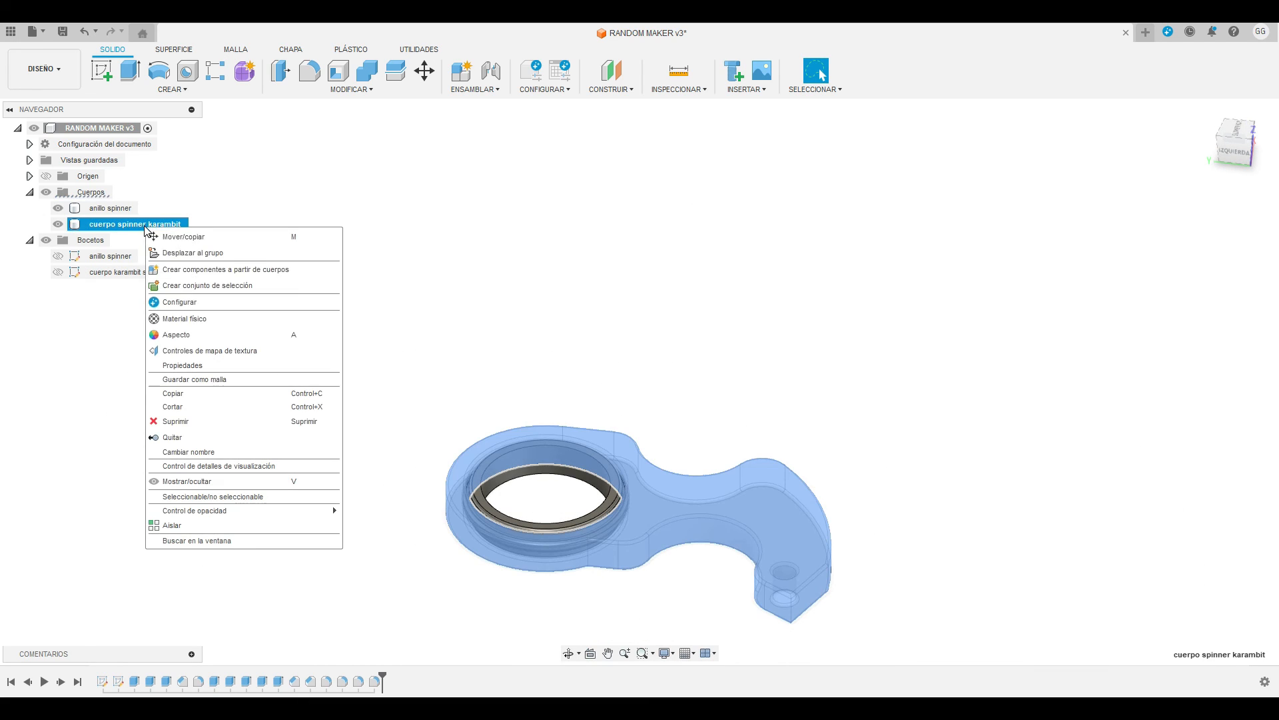
pyautogui.click(307, 510)
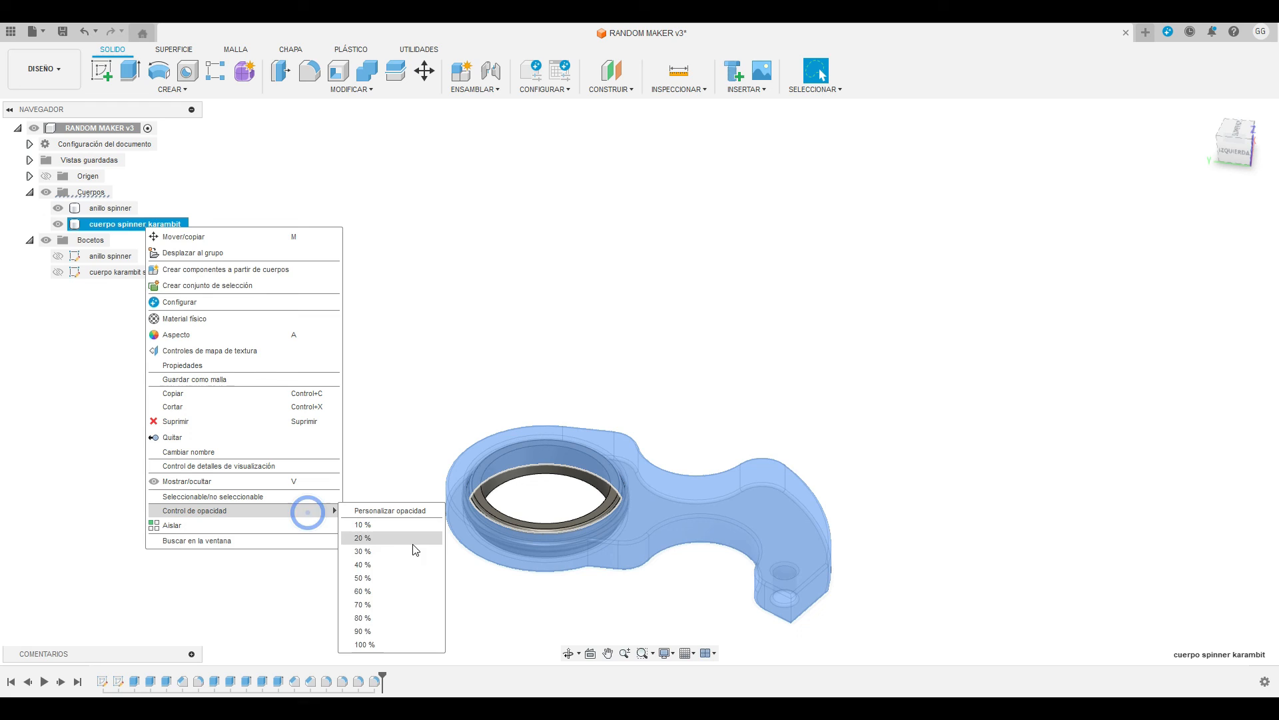
pyautogui.click(397, 638)
pyautogui.scroll(-3, 619, 557)
pyautogui.click(623, 587)
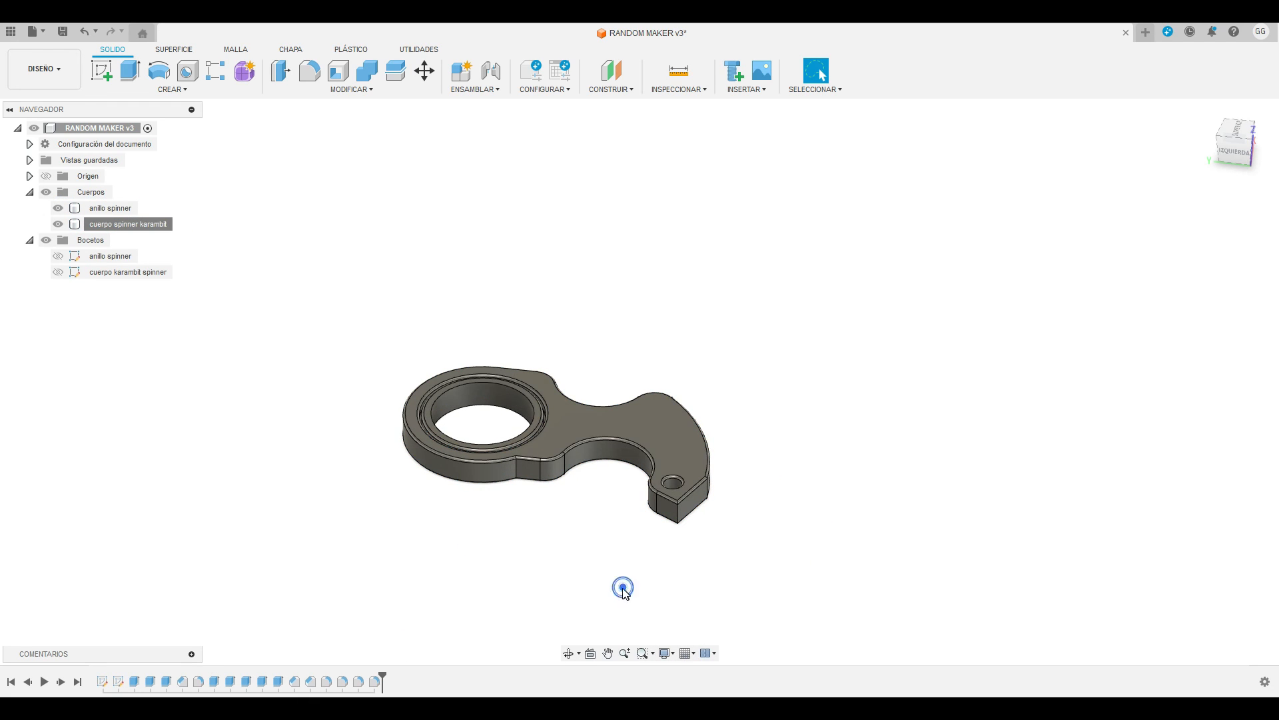
pyautogui.moveTo(669, 576); pyautogui.dragTo(385, 482)
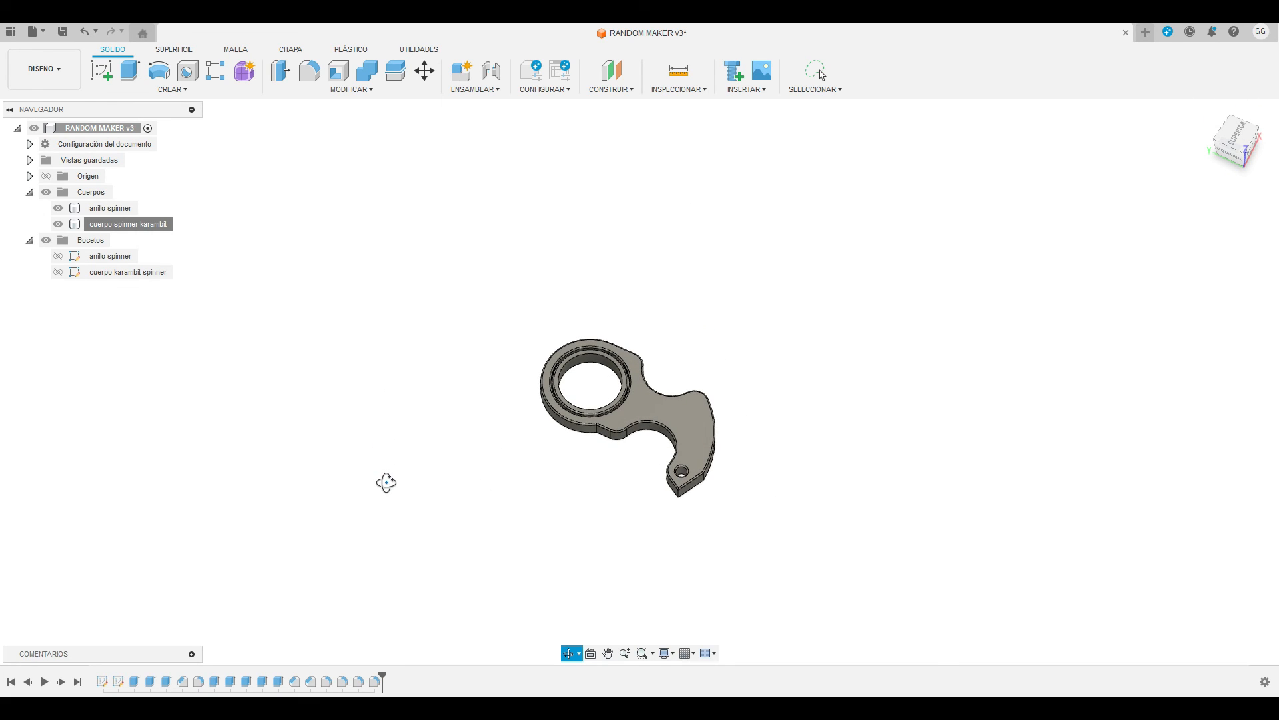